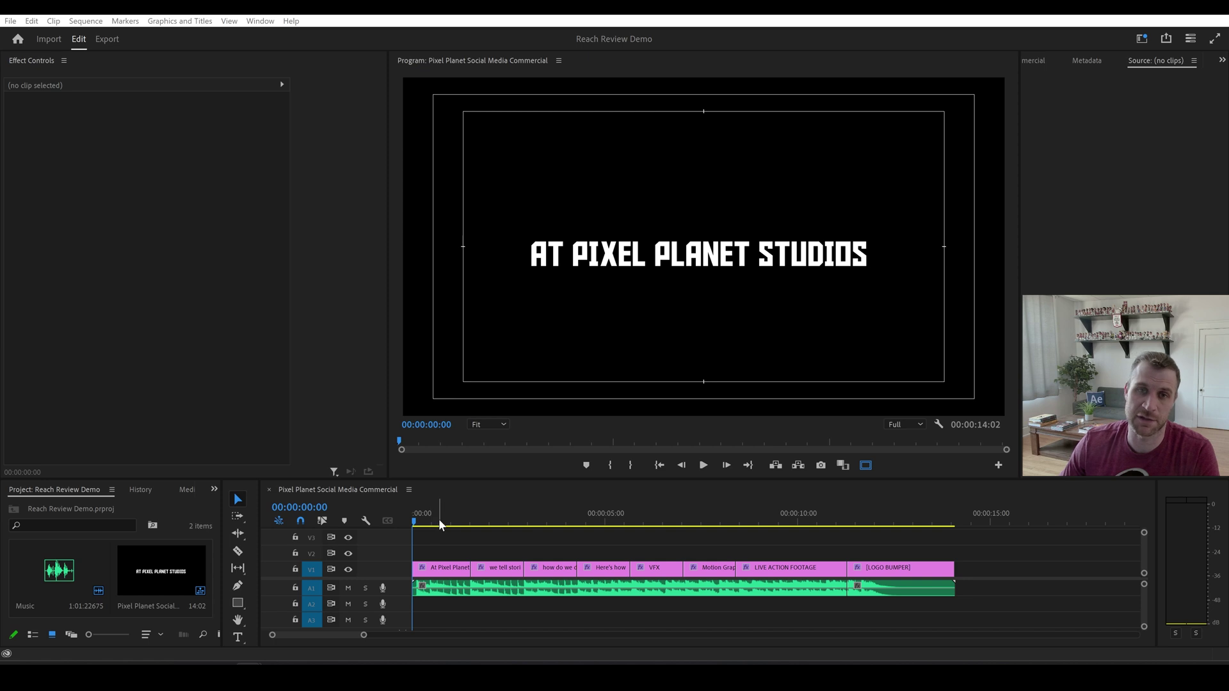
Scrub through the commercial's title clips, previewing the LIVE ACTION FOOTAGE title.
left_click_drag(484, 521, 664, 522)
left_click(760, 522)
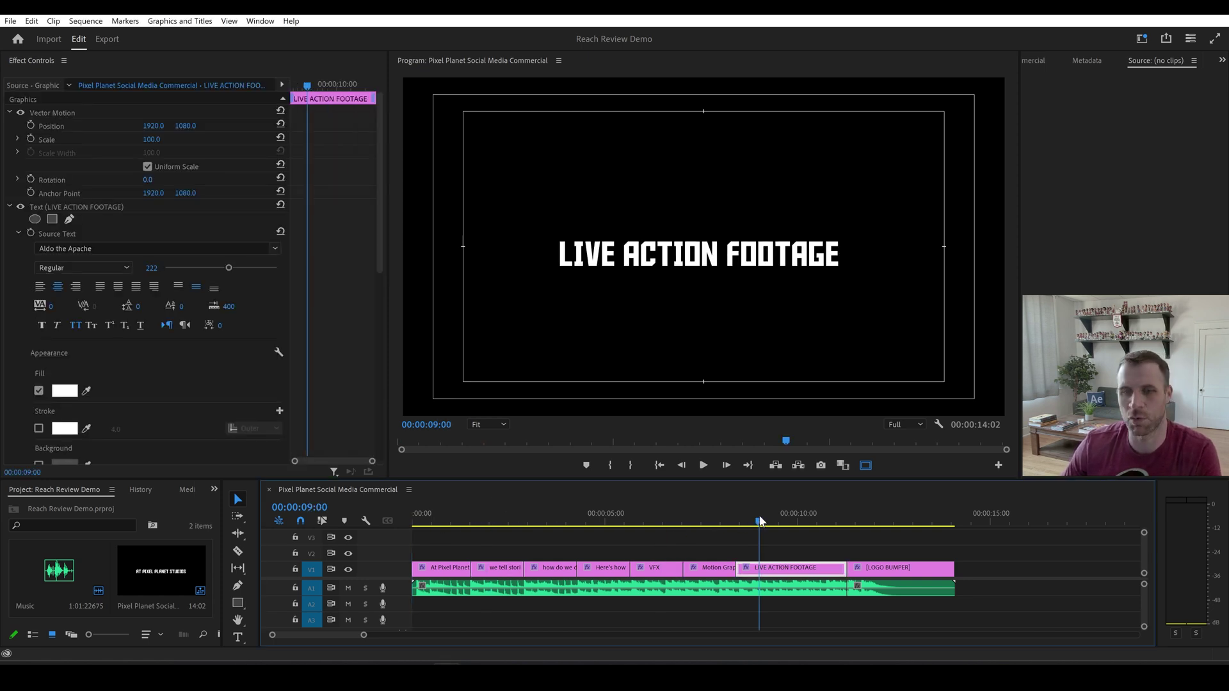
left_click(446, 519)
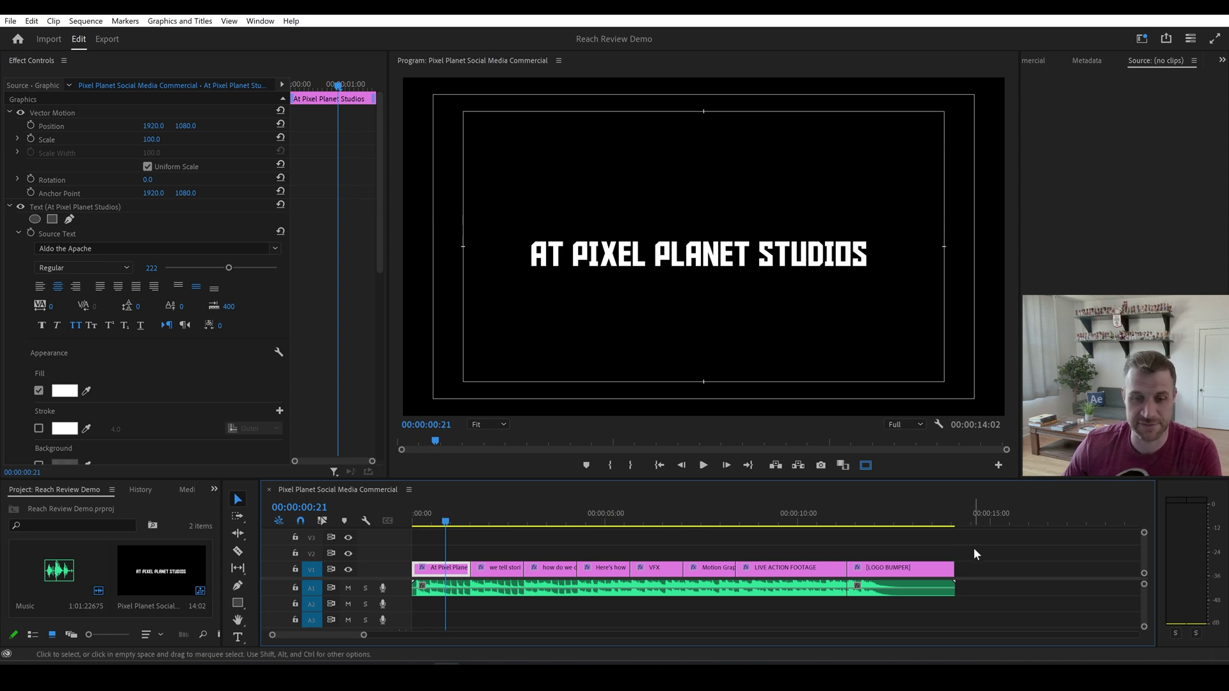
Replace every clip on V1 and A1 with a linked After Effects composition.
left_click_drag(976, 549, 413, 615)
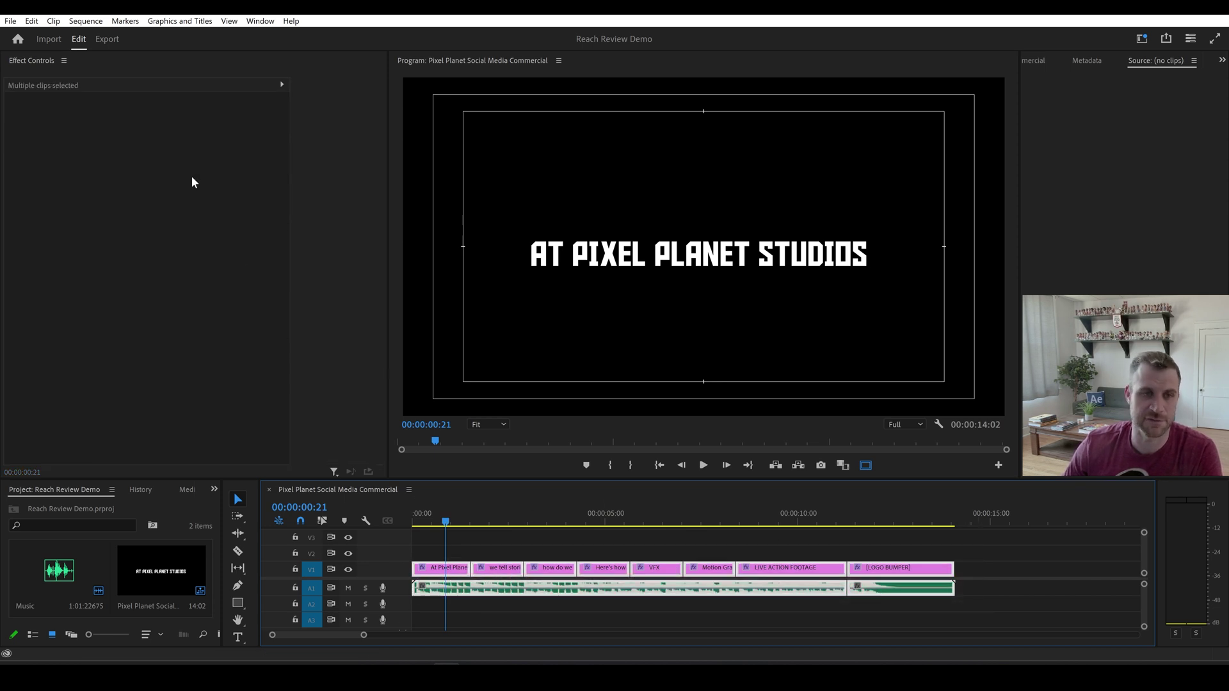
right_click(456, 570)
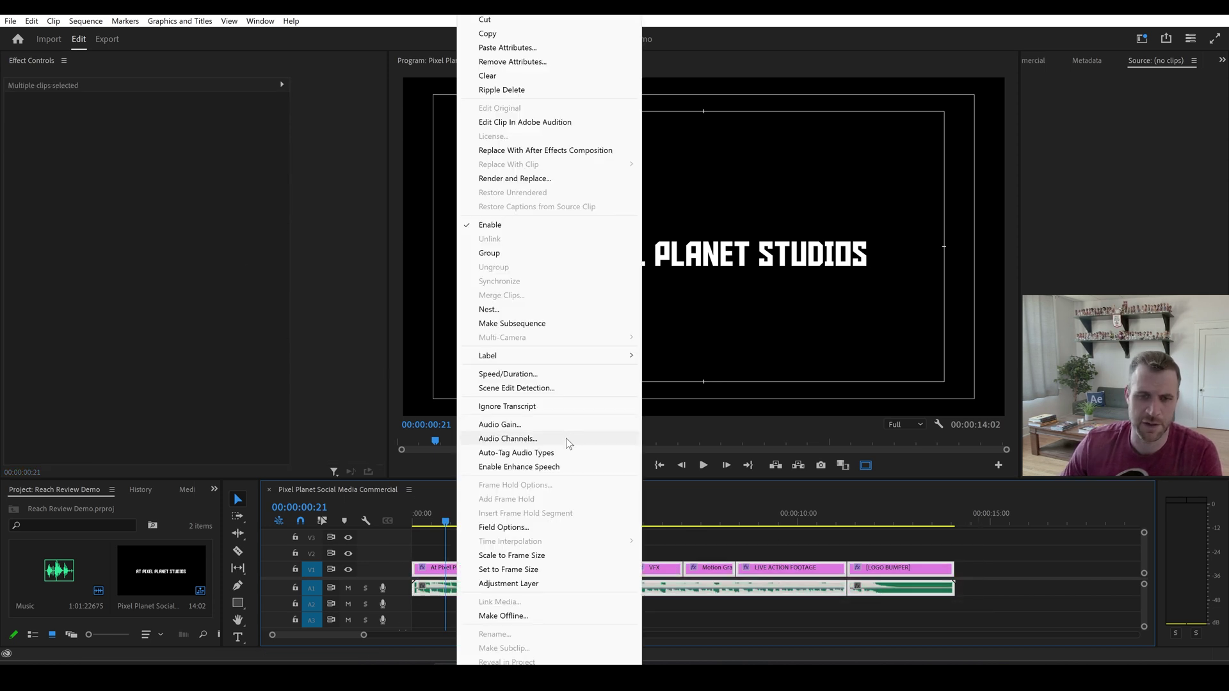
left_click(550, 149)
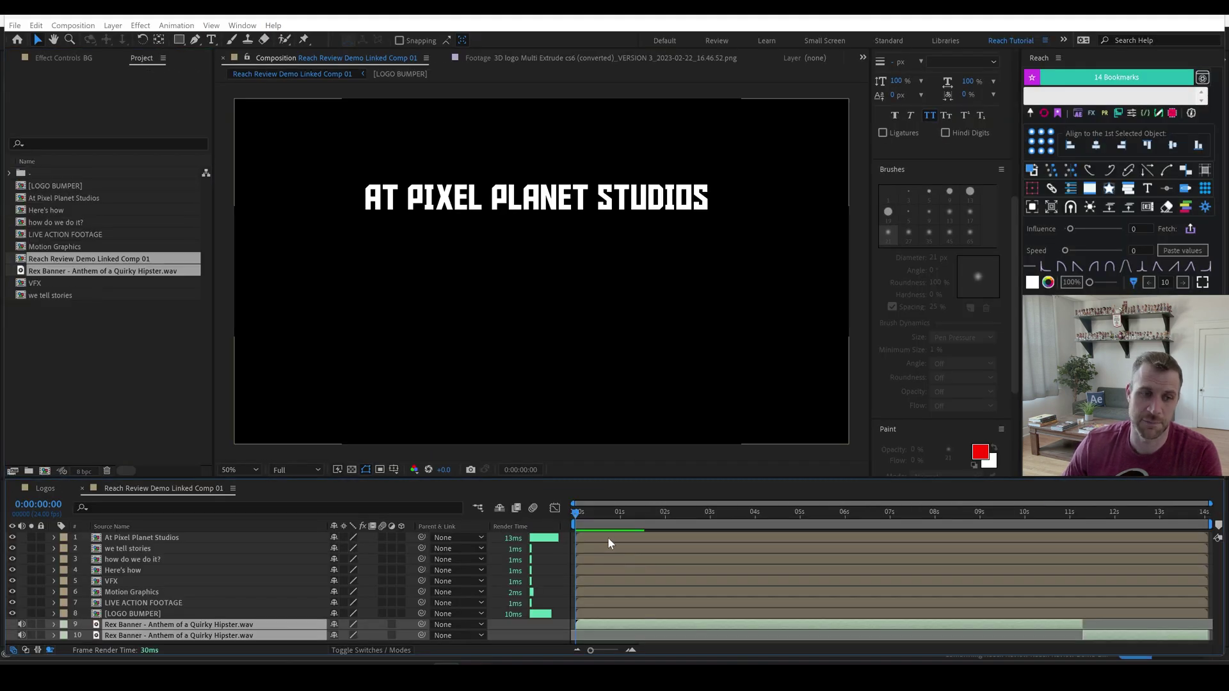
Inspect the At Pixel Planet Studios precomp, then undo its single extracted layer.
left_click(608, 536)
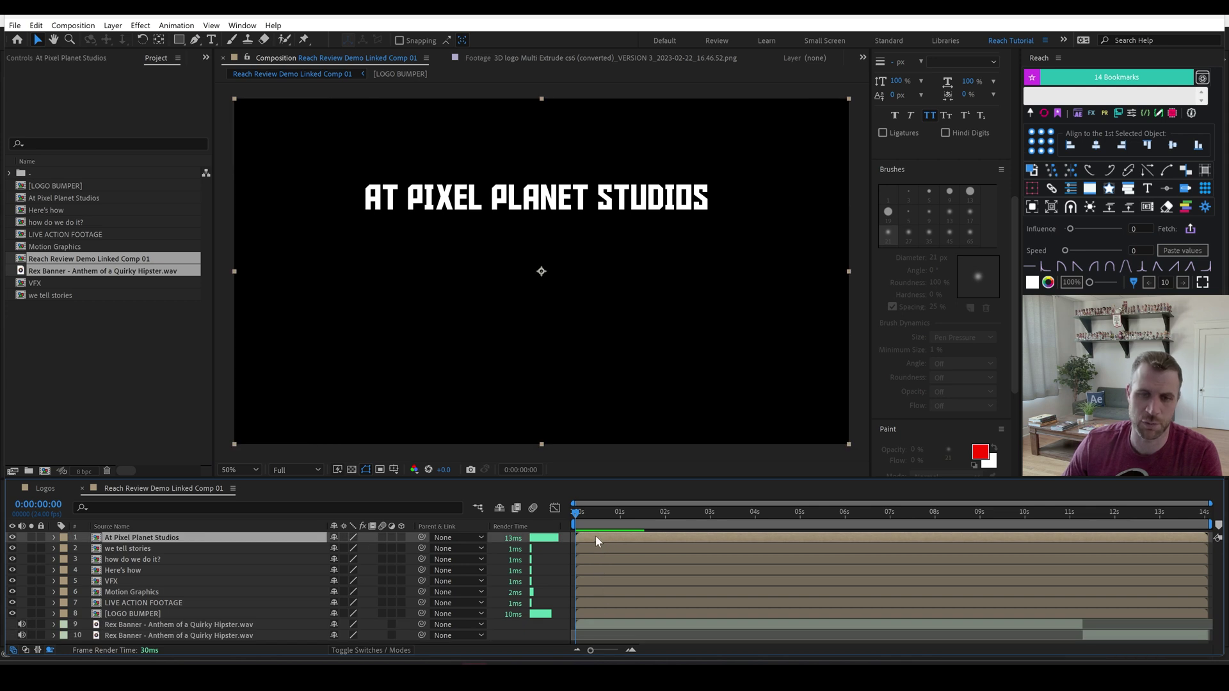
double_click(595, 536)
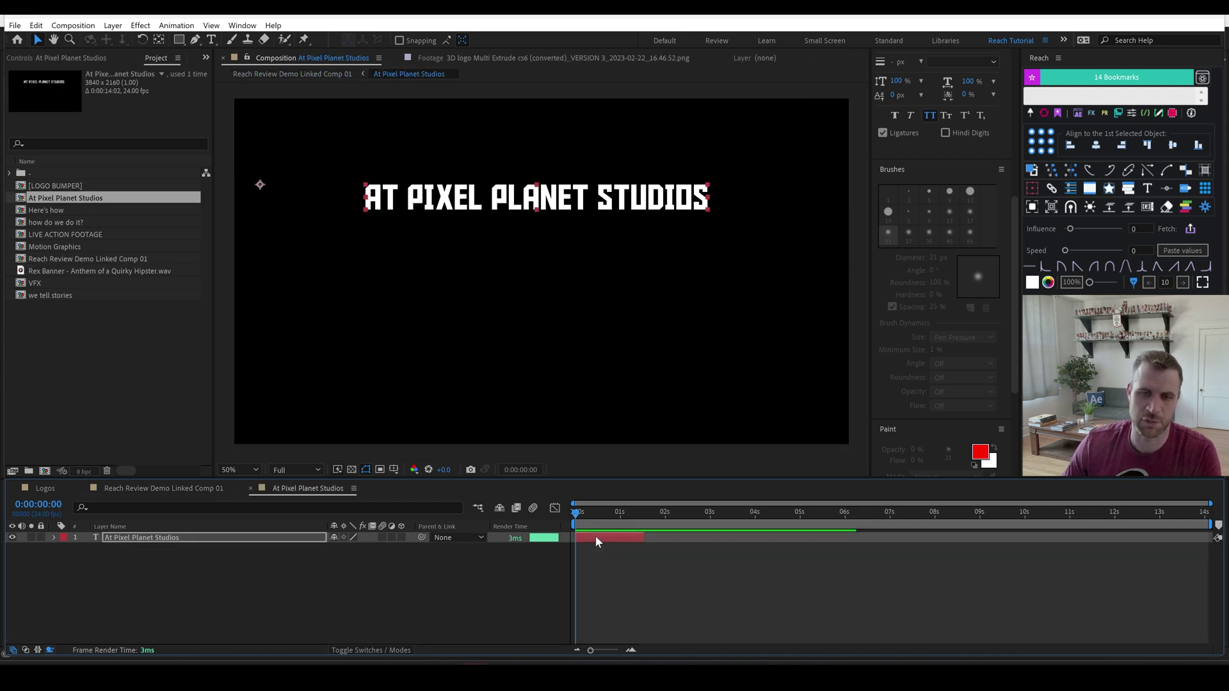
left_click(292, 74)
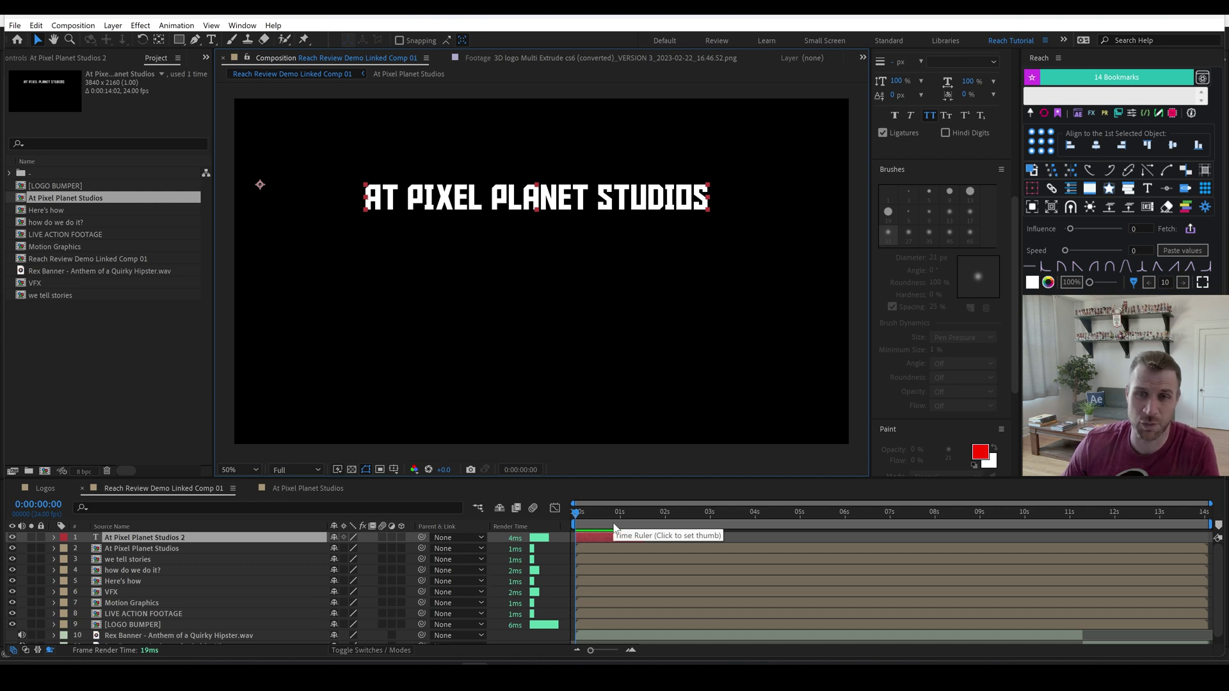
key("ctrl+z")
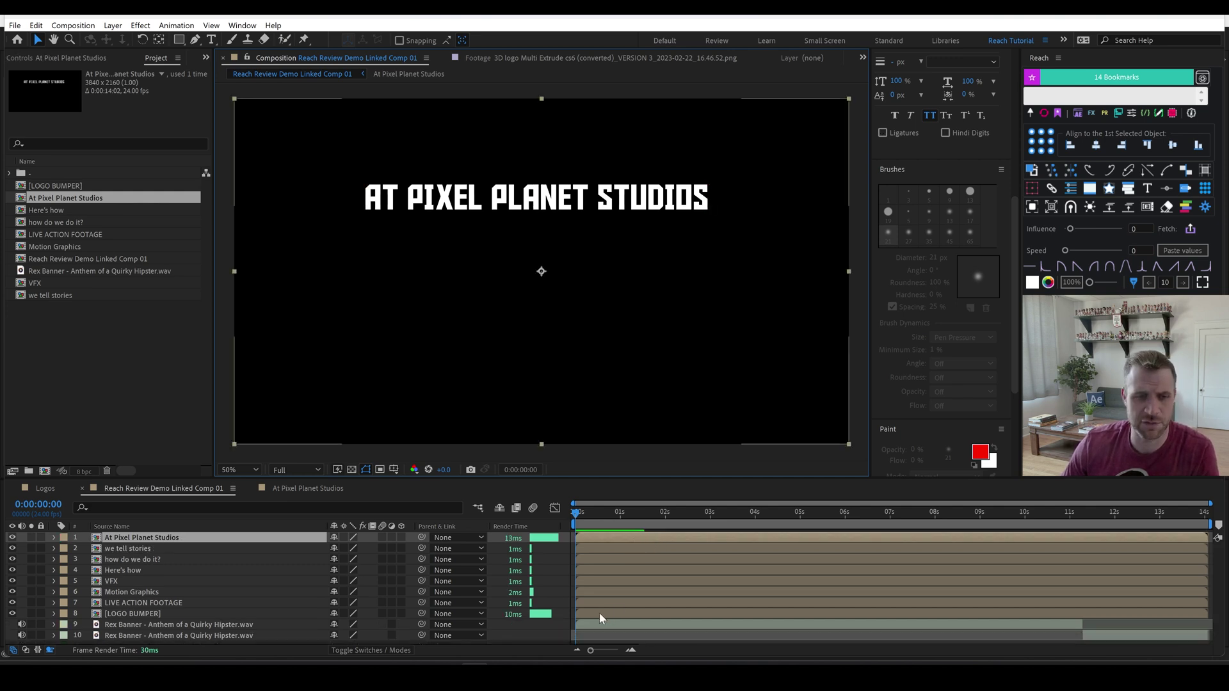
Un-precompose all title layers into text layers and scrub ahead to WE TELL STORIES.
key("ctrl+a")
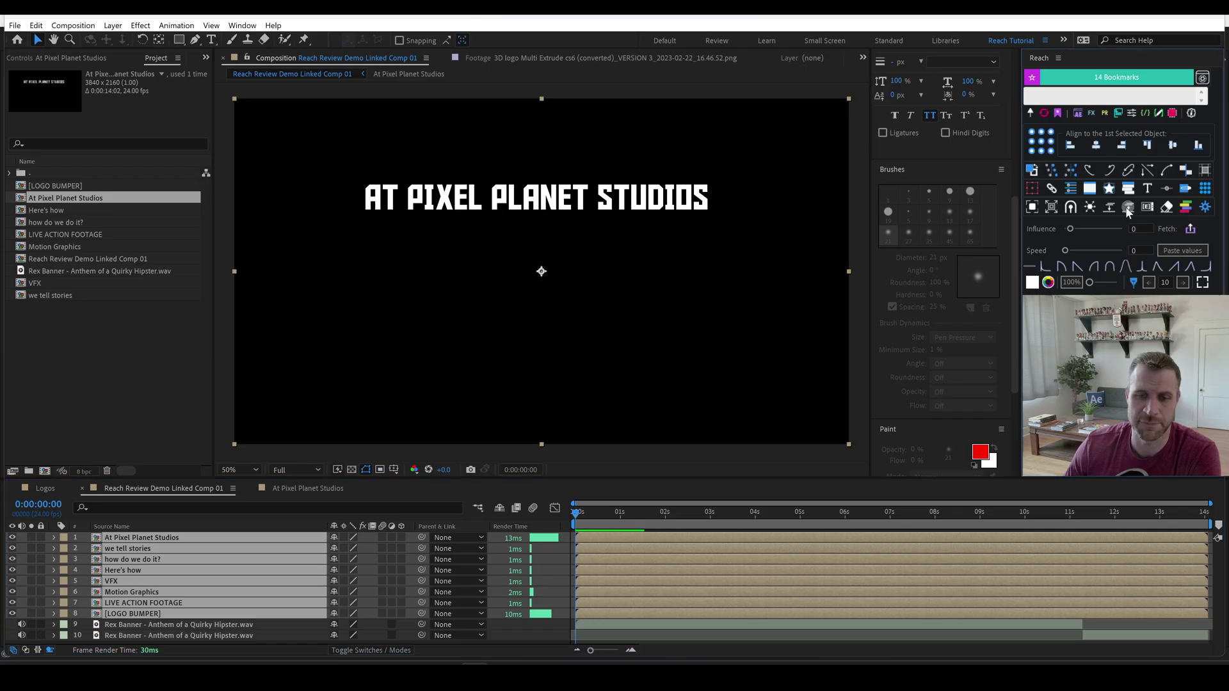
left_click(1068, 258)
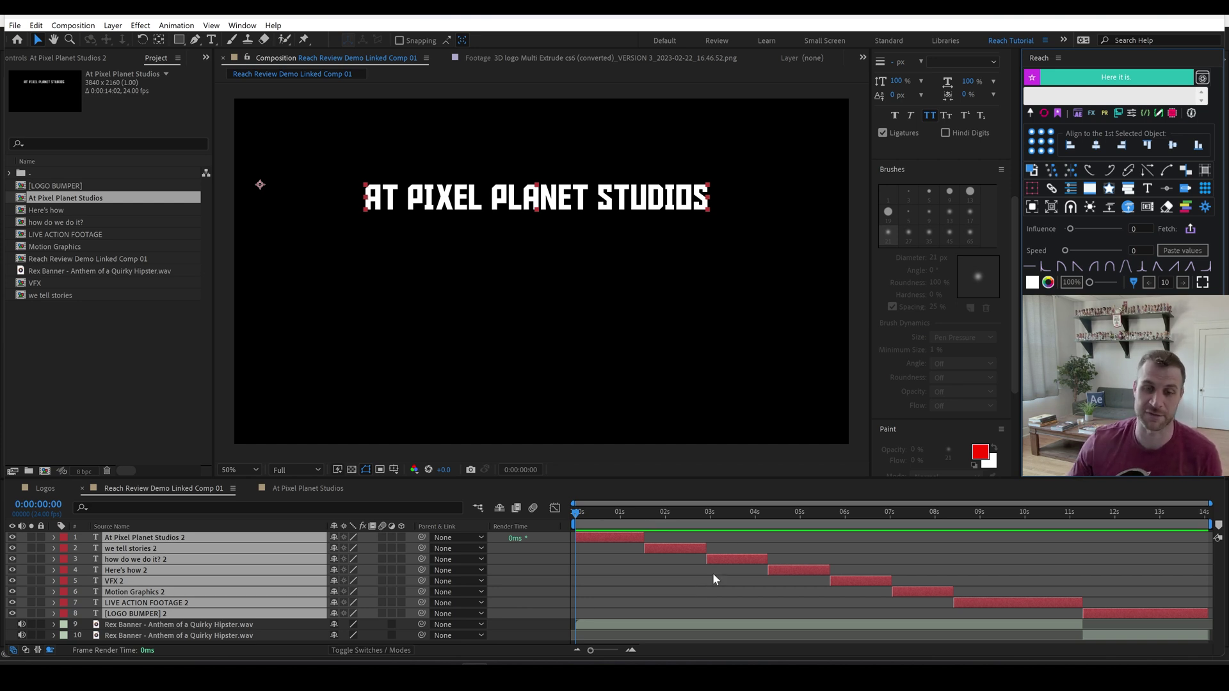
left_click_drag(691, 514, 736, 518)
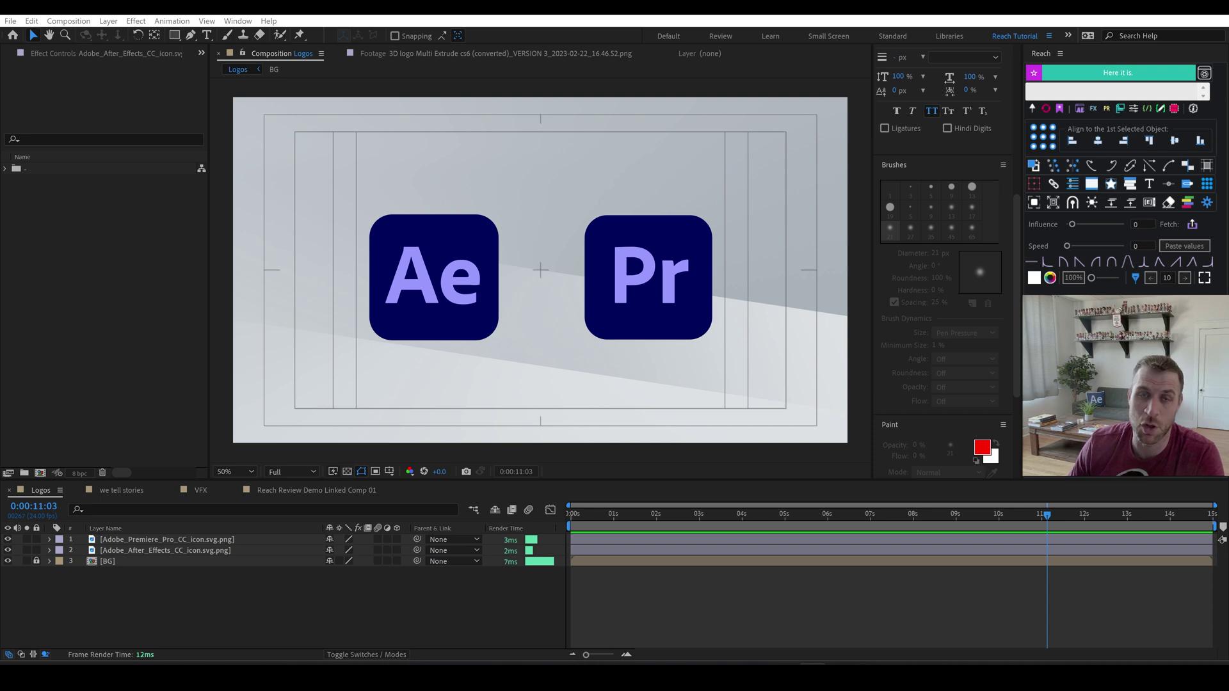
left_click(441, 301)
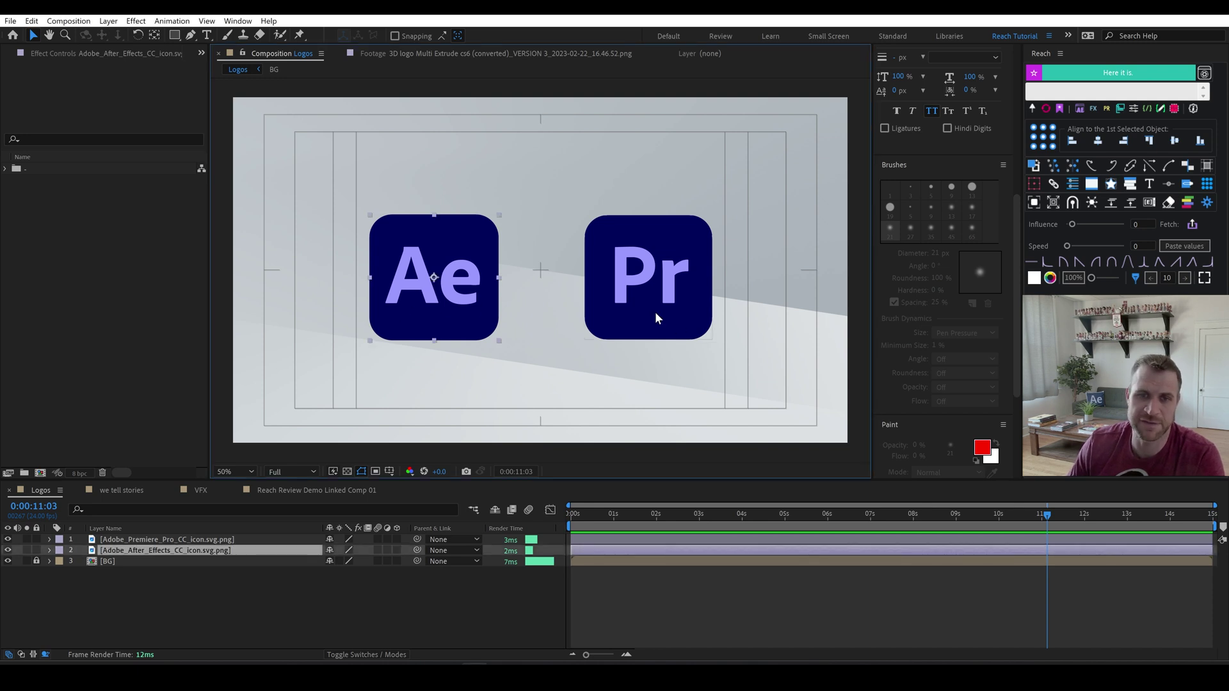
left_click(655, 311, "shift")
left_click(106, 21)
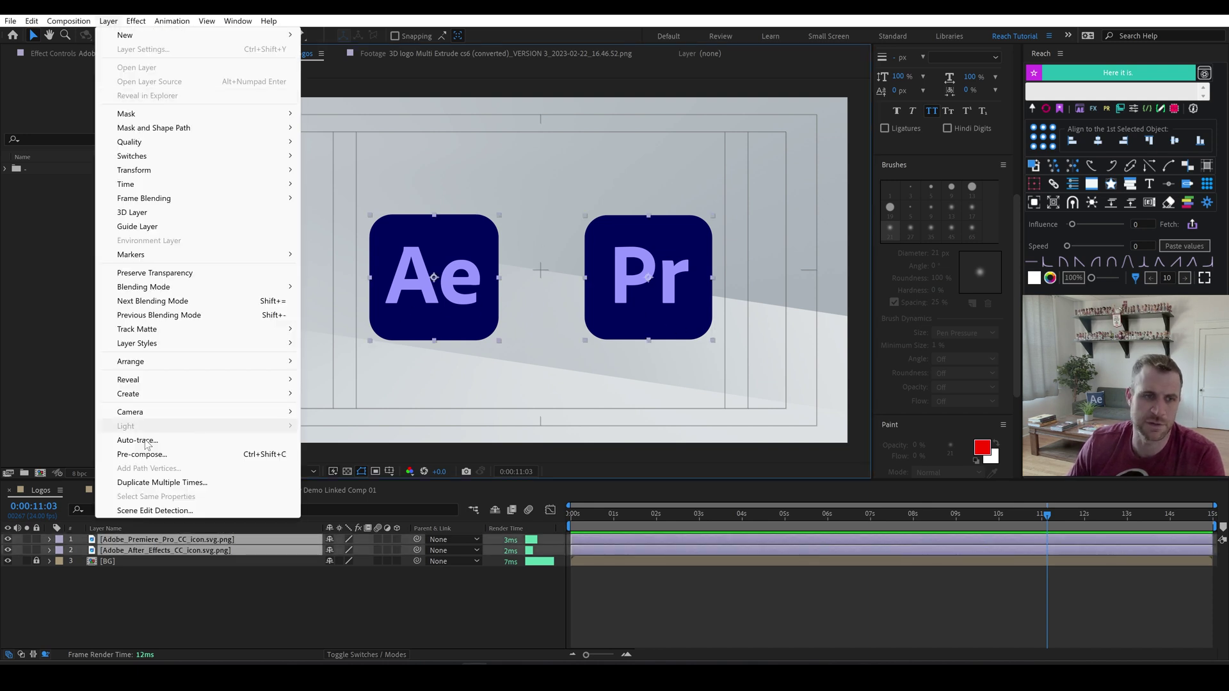
left_click(154, 454)
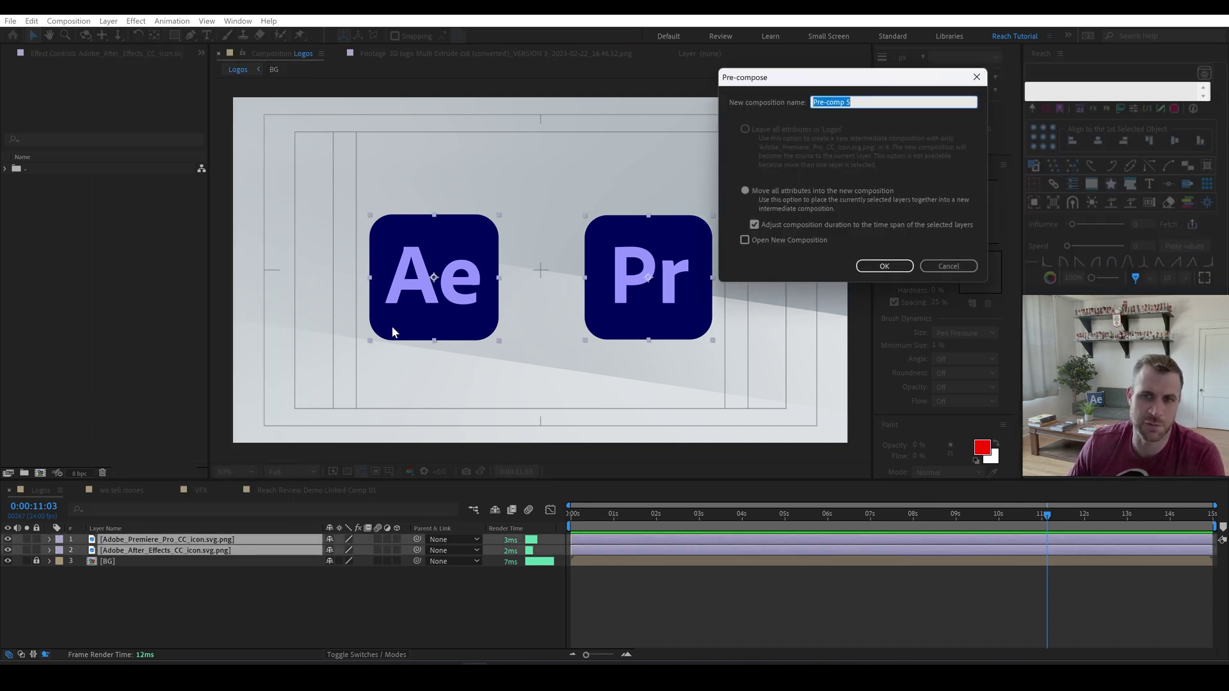
left_click(886, 267)
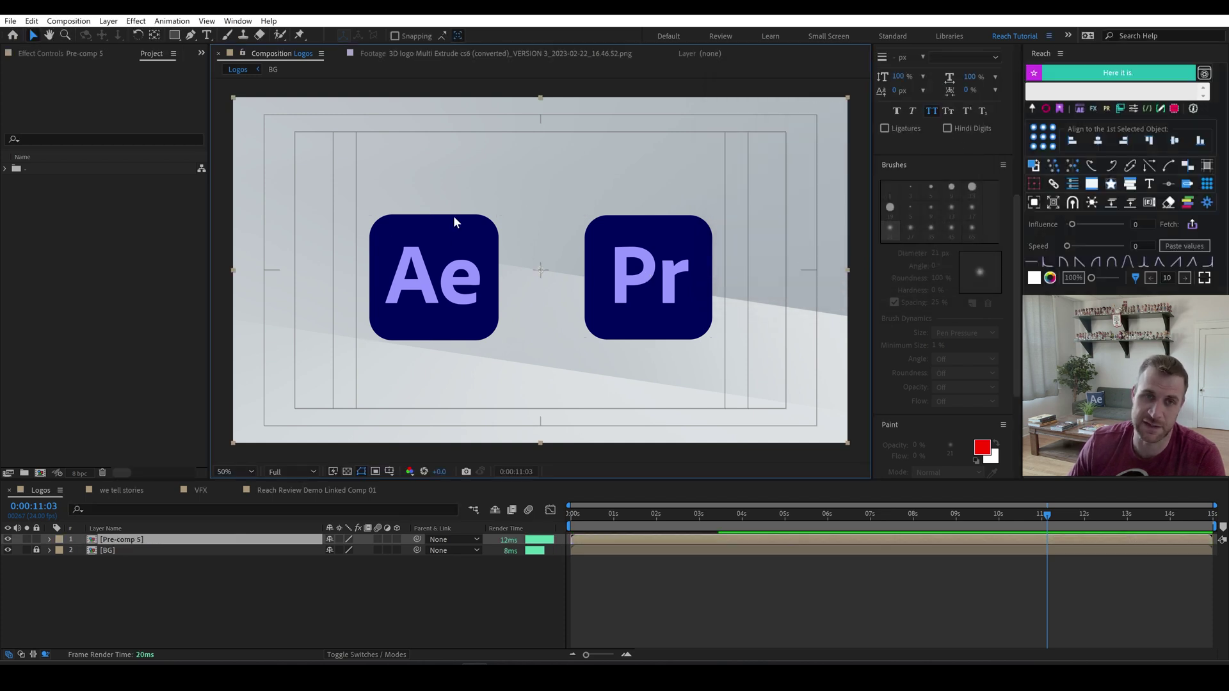
double_click(453, 223)
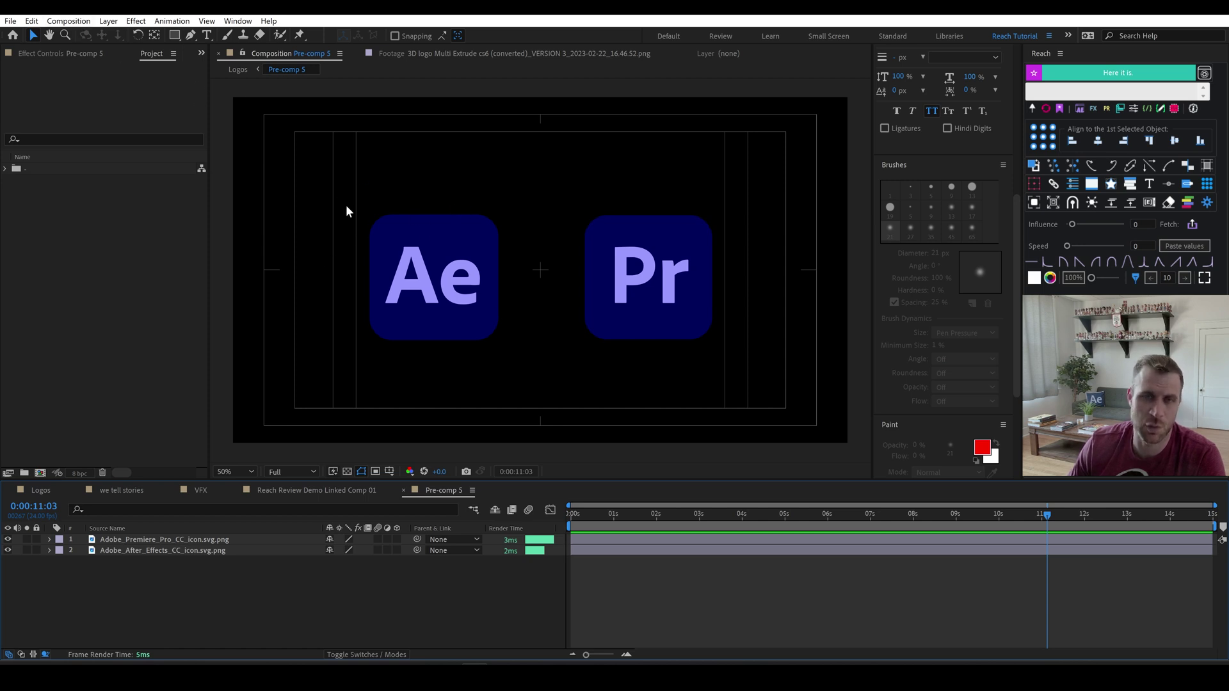
left_click(375, 472)
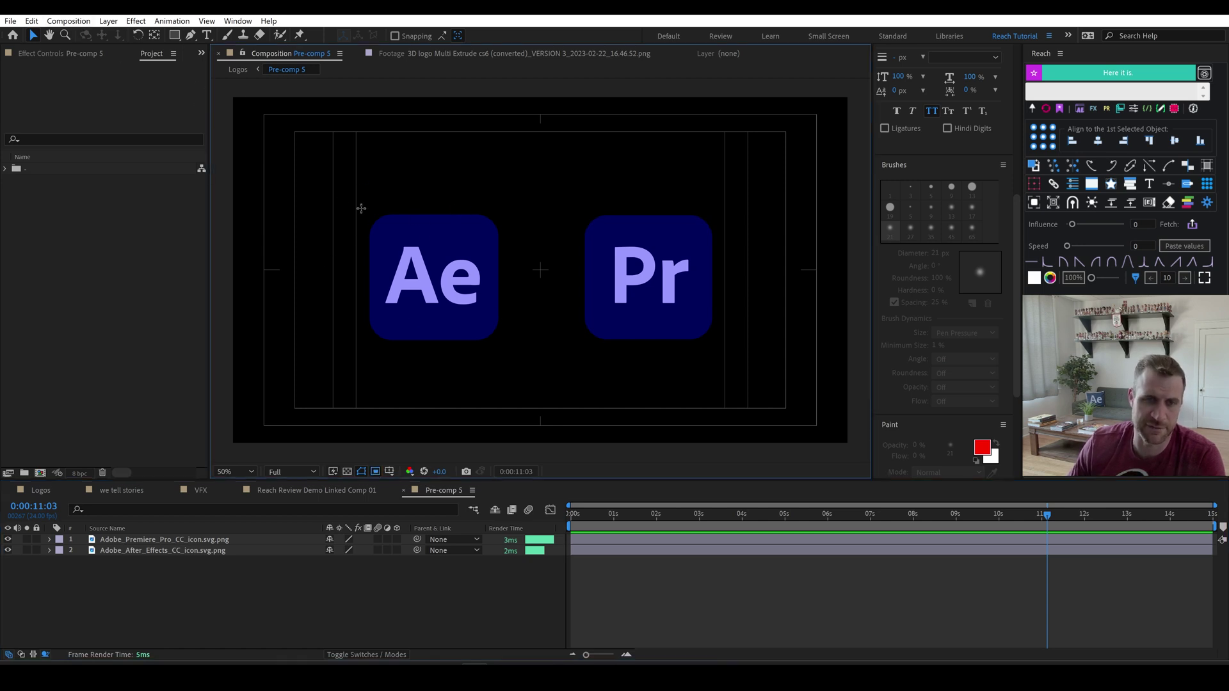
left_click_drag(357, 206, 726, 351)
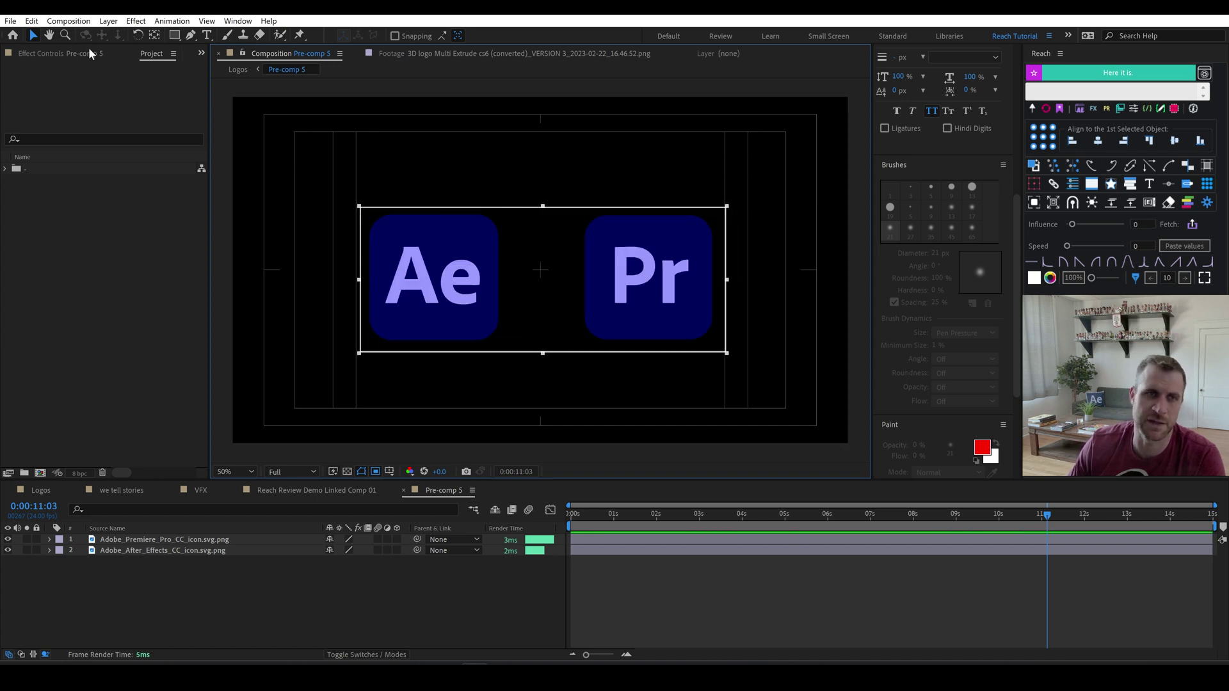
left_click(237, 69)
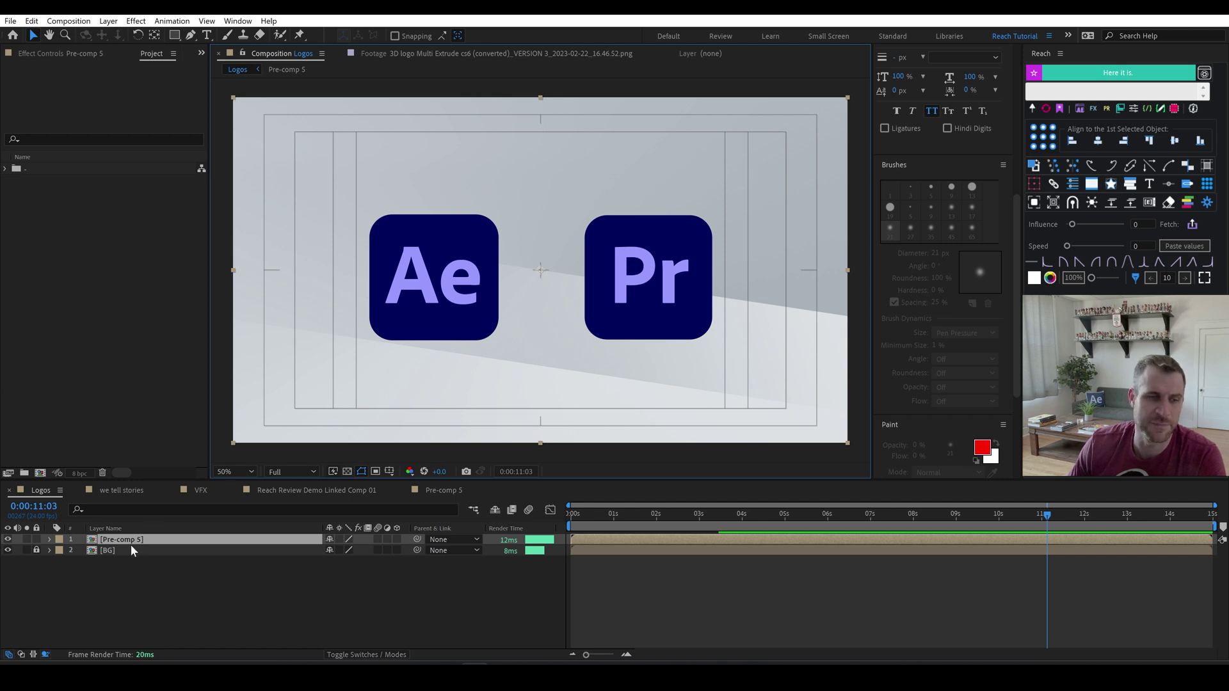
Break up Pre-comp 5, crop-precompose the icons tightly, and set the anchor to bottom-right.
key("ctrl+shift+u")
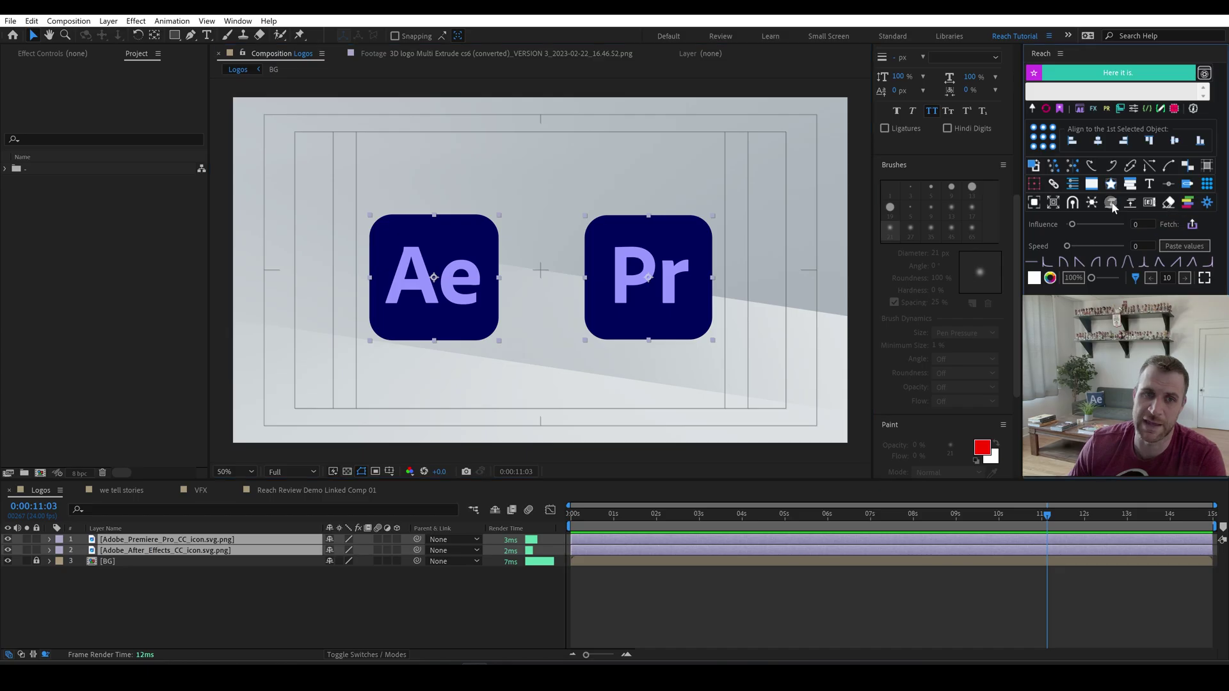
left_click(1113, 205)
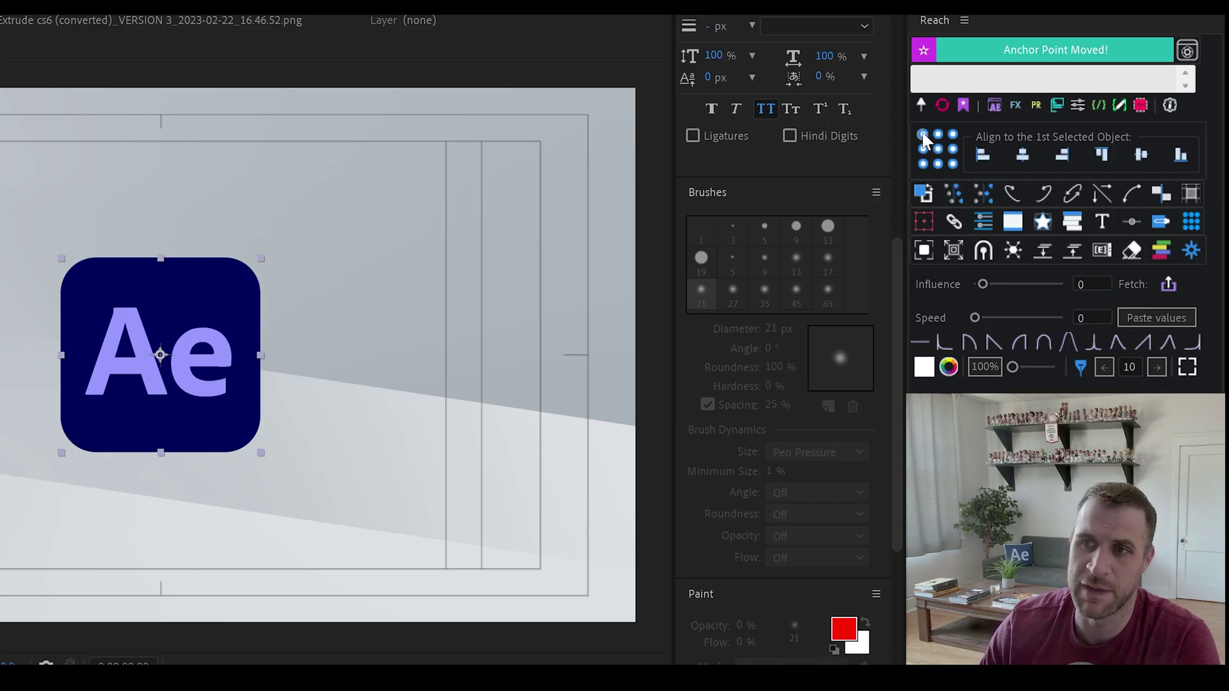
left_click(923, 135)
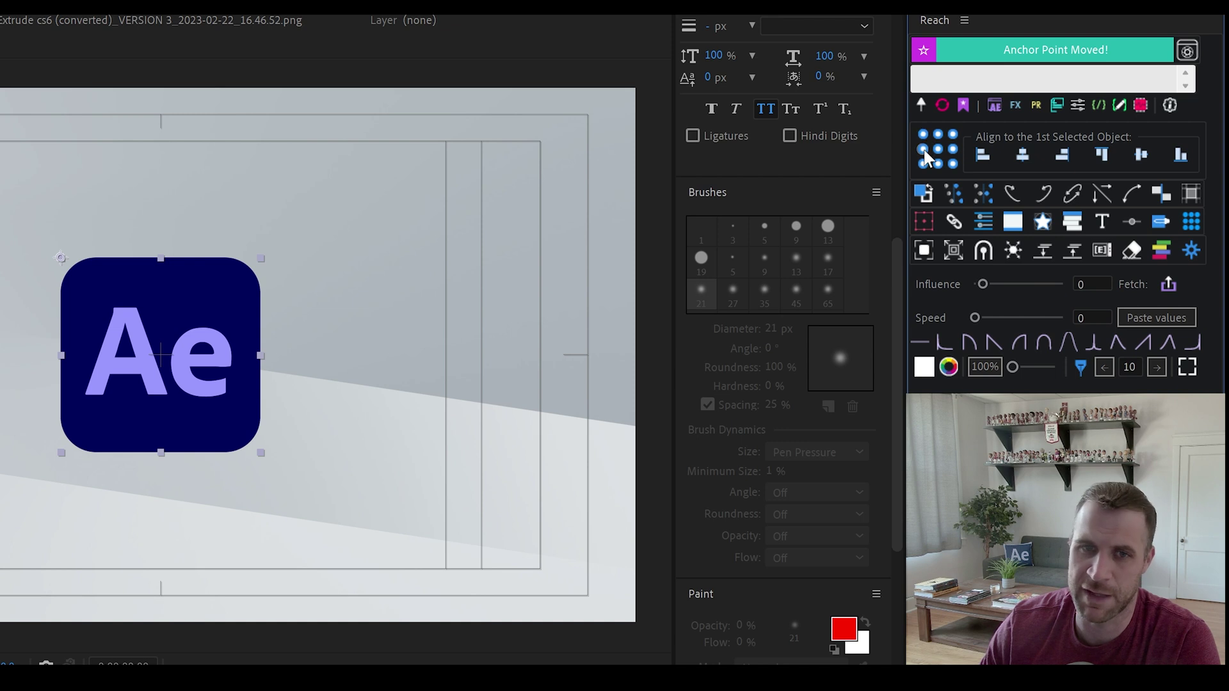
left_click(924, 150)
left_click(939, 159)
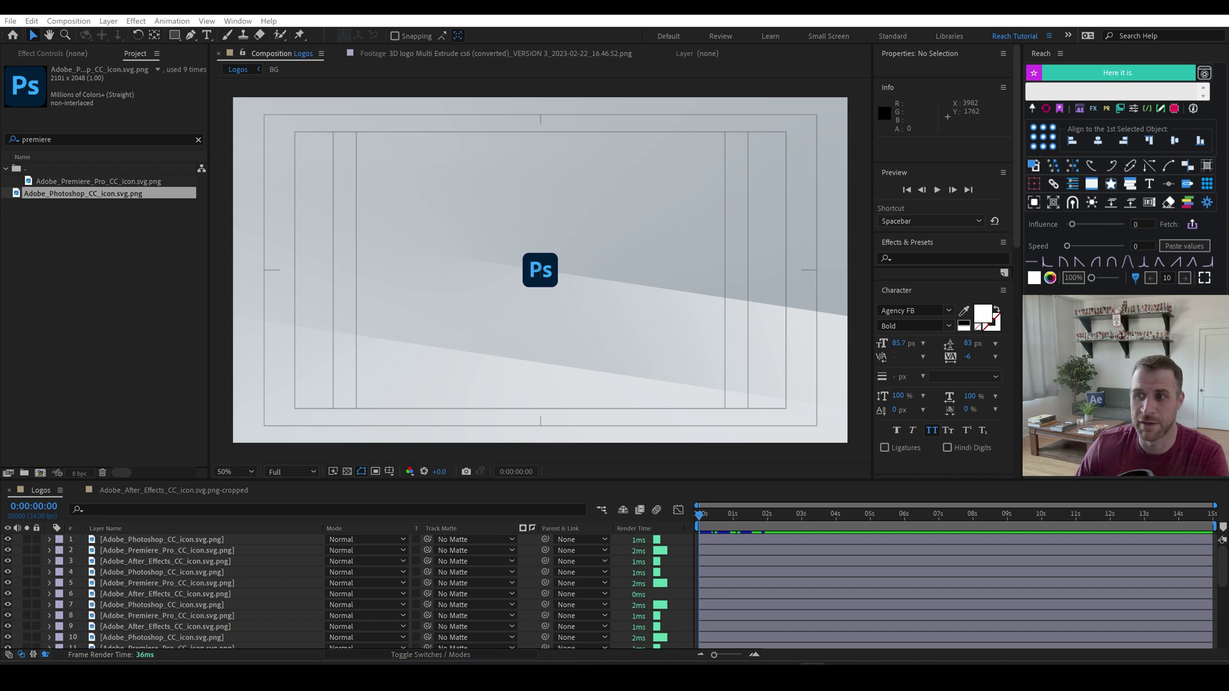
Distribute the 25 icon layers on a 5×5 grid with spacing 300.
left_click(124, 543)
scroll(164, 616, "down", 5)
left_click(147, 633, "shift")
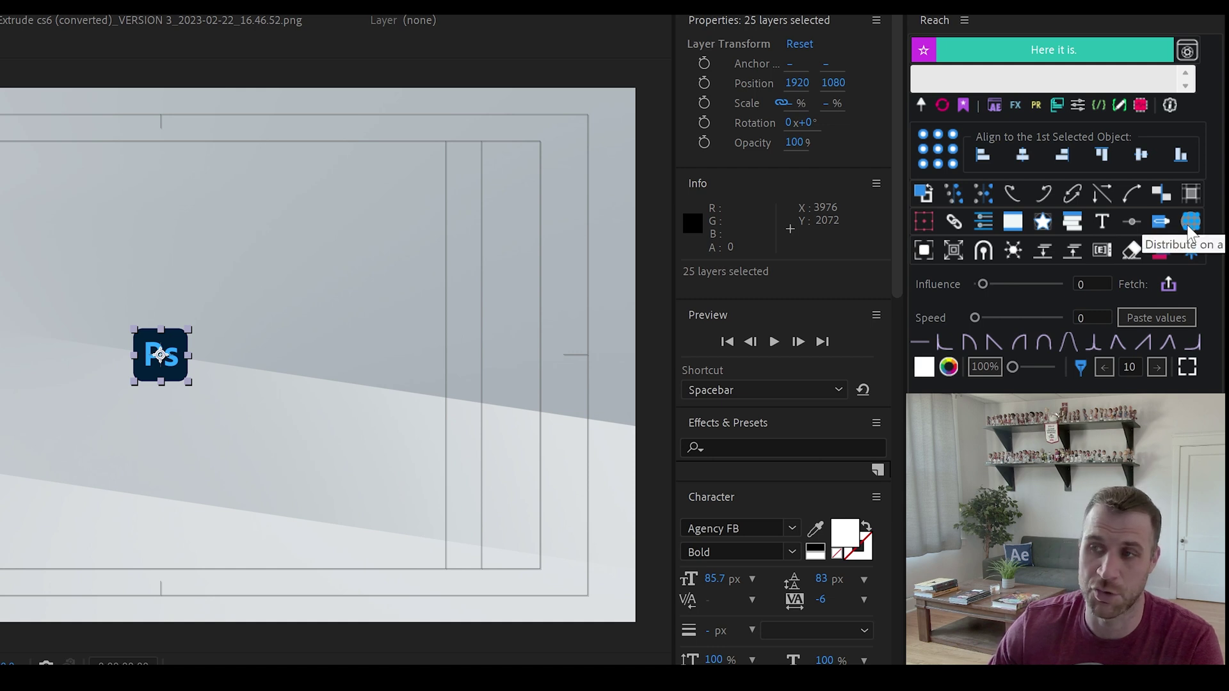
left_click(1189, 224)
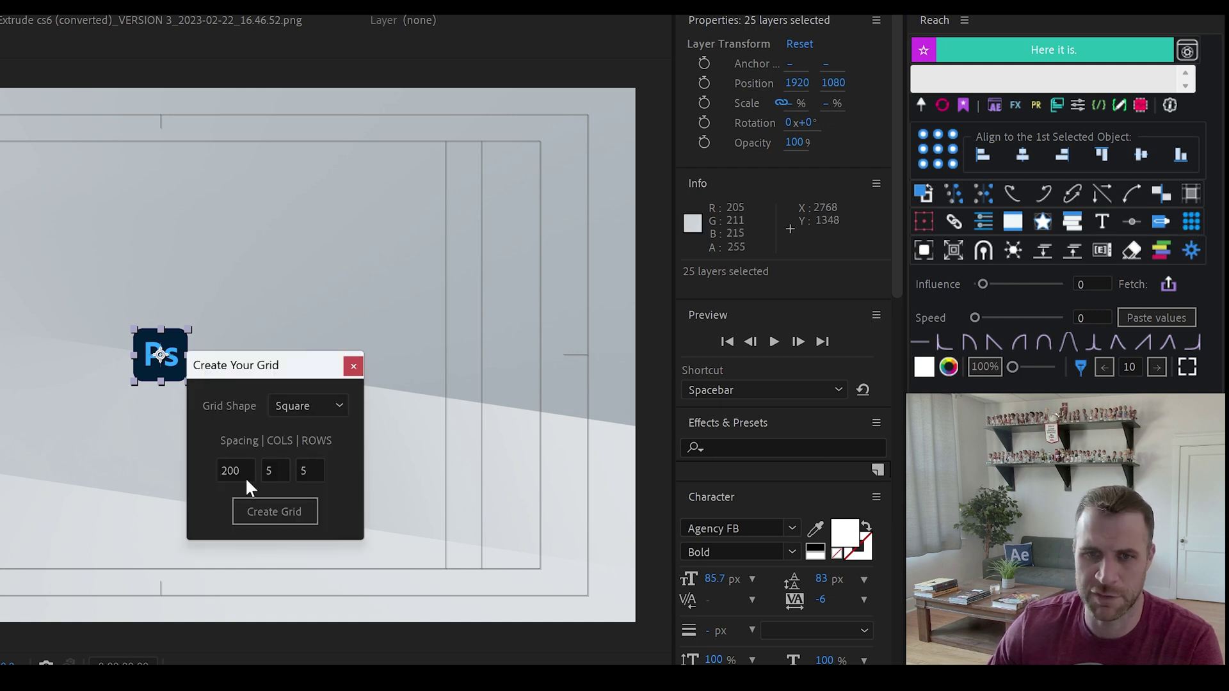
double_click(247, 472)
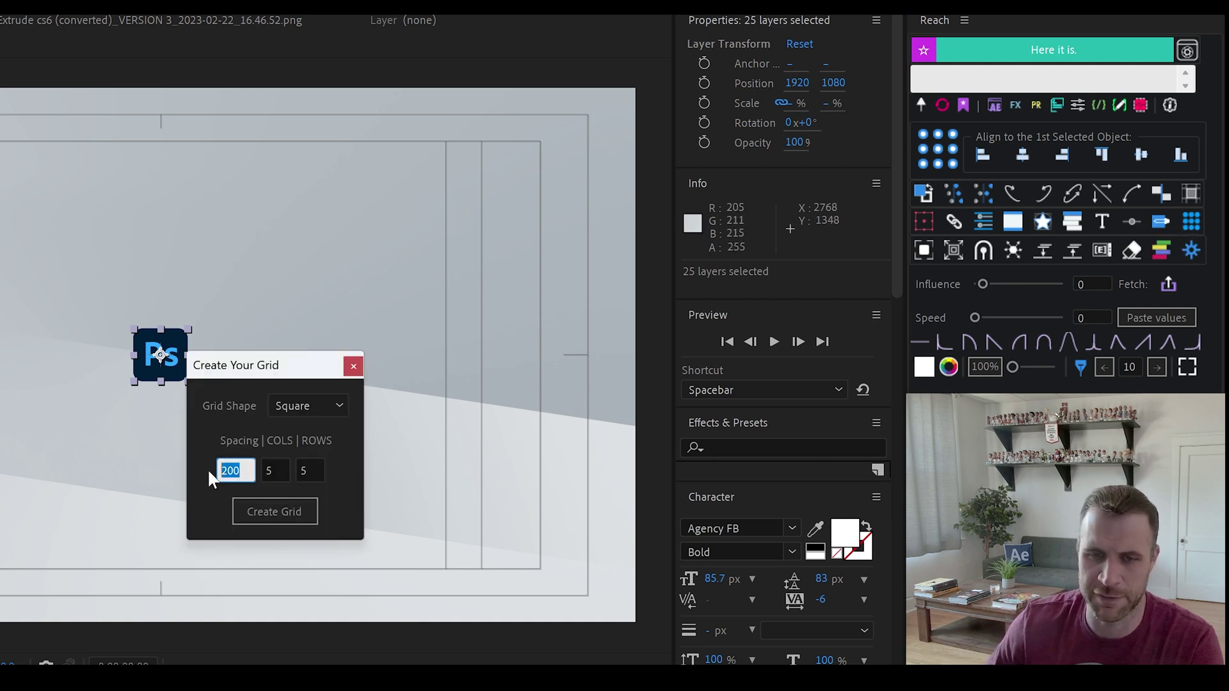
type("300")
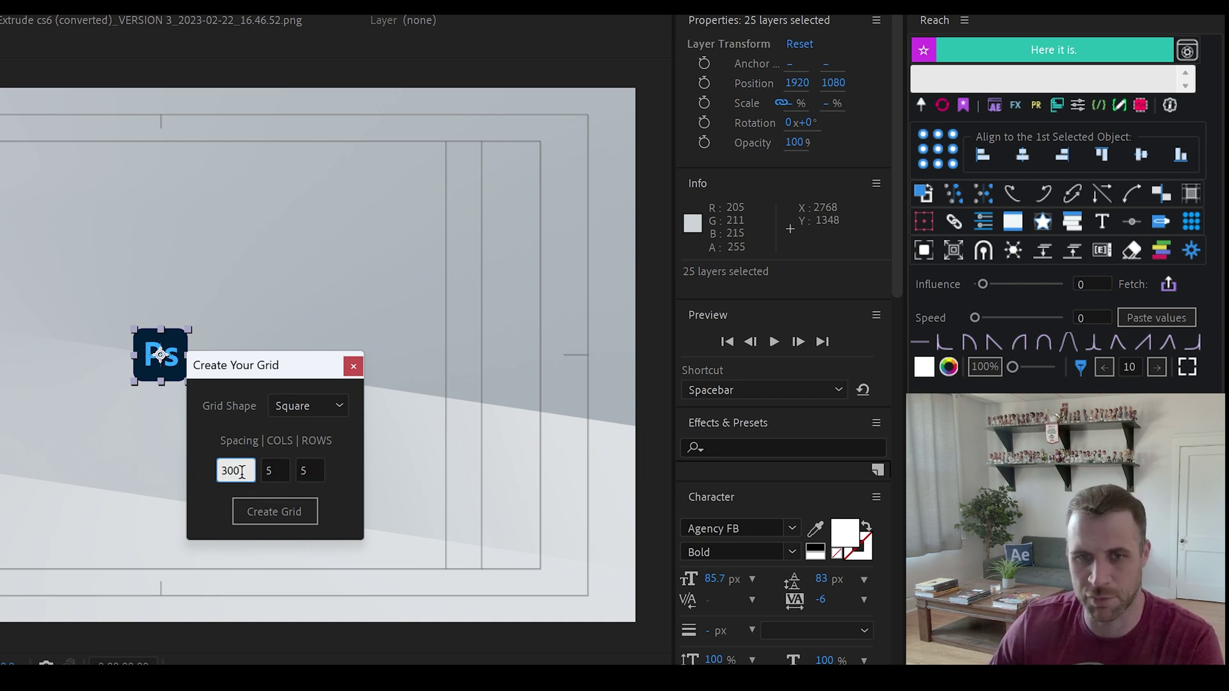
left_click(287, 522)
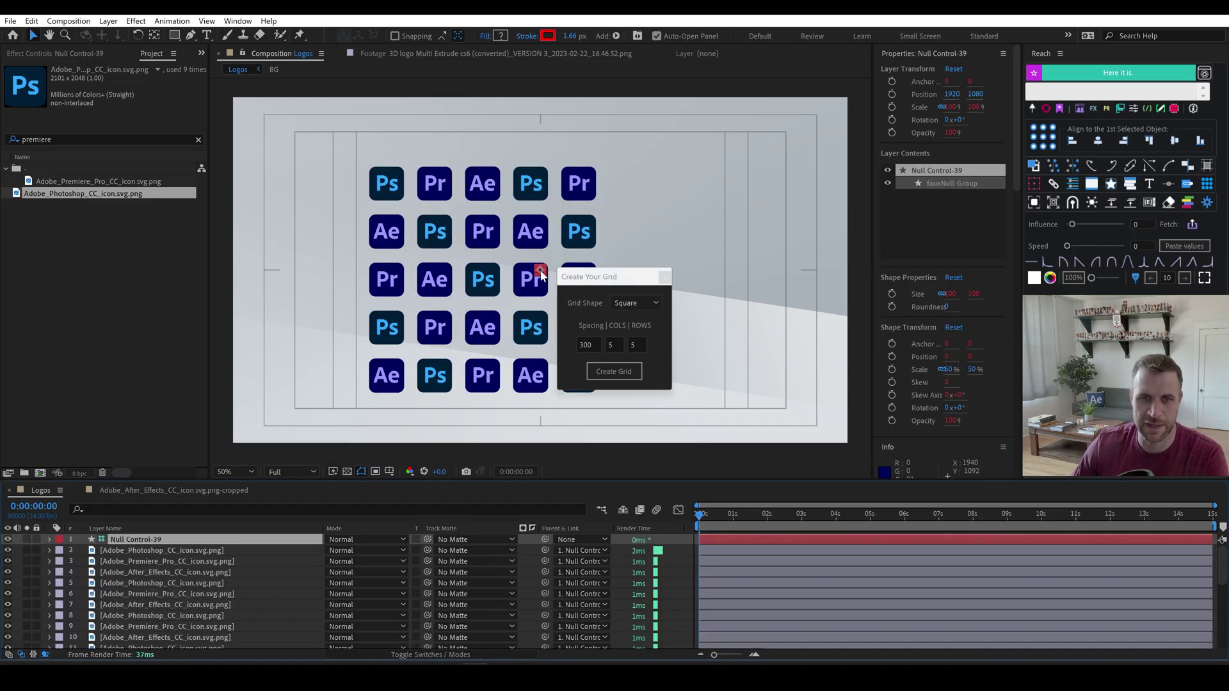
Move the icon grid right and up, then bring up the grid shape choices.
left_click_drag(540, 274, 600, 265)
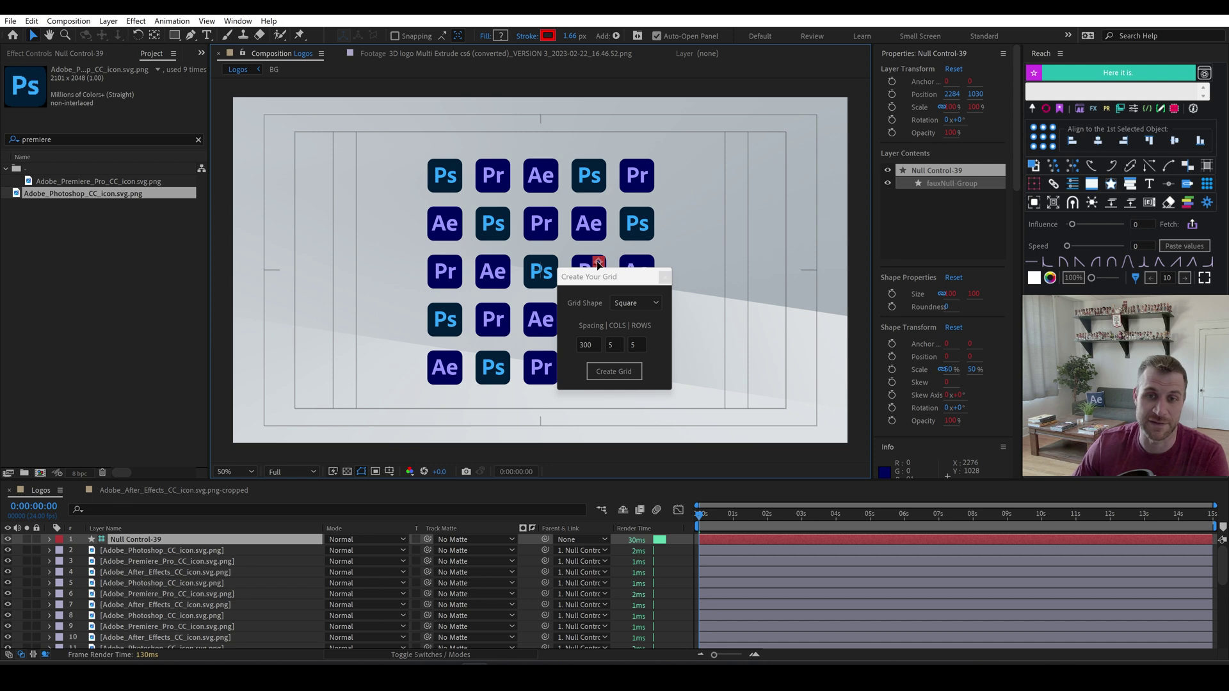
left_click_drag(597, 264, 597, 264)
left_click(653, 304)
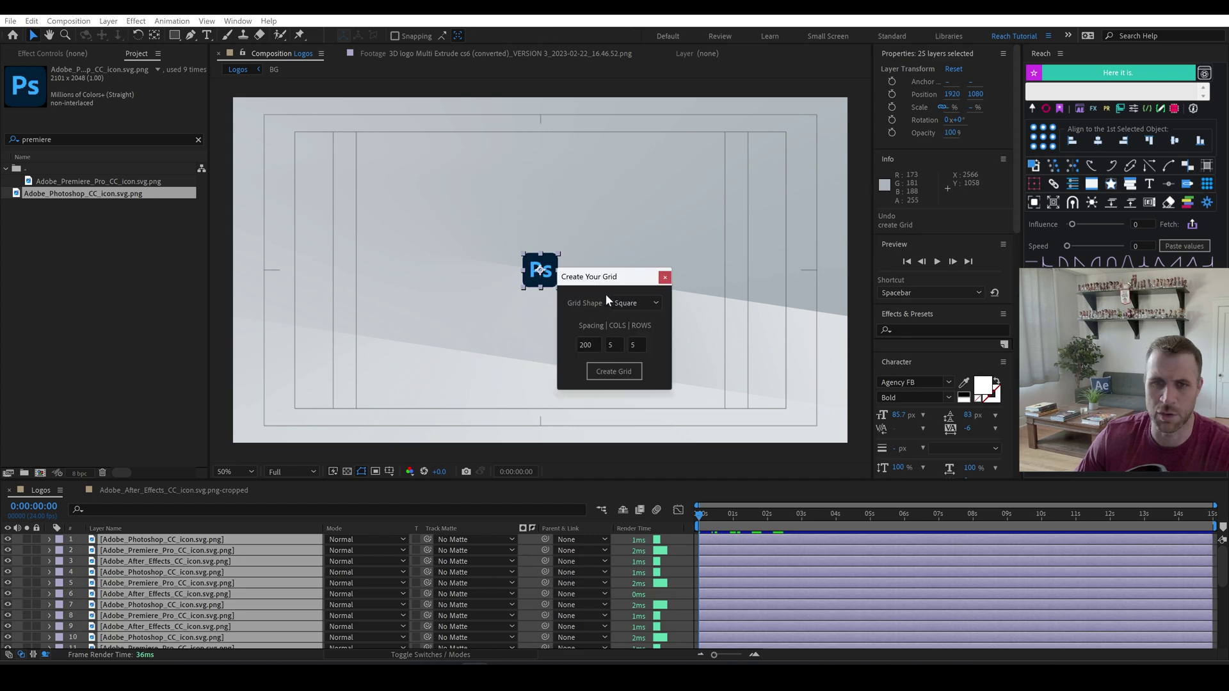
Set the grid shape to Circle with a spacing of 300.
left_click(618, 302)
left_click(632, 331)
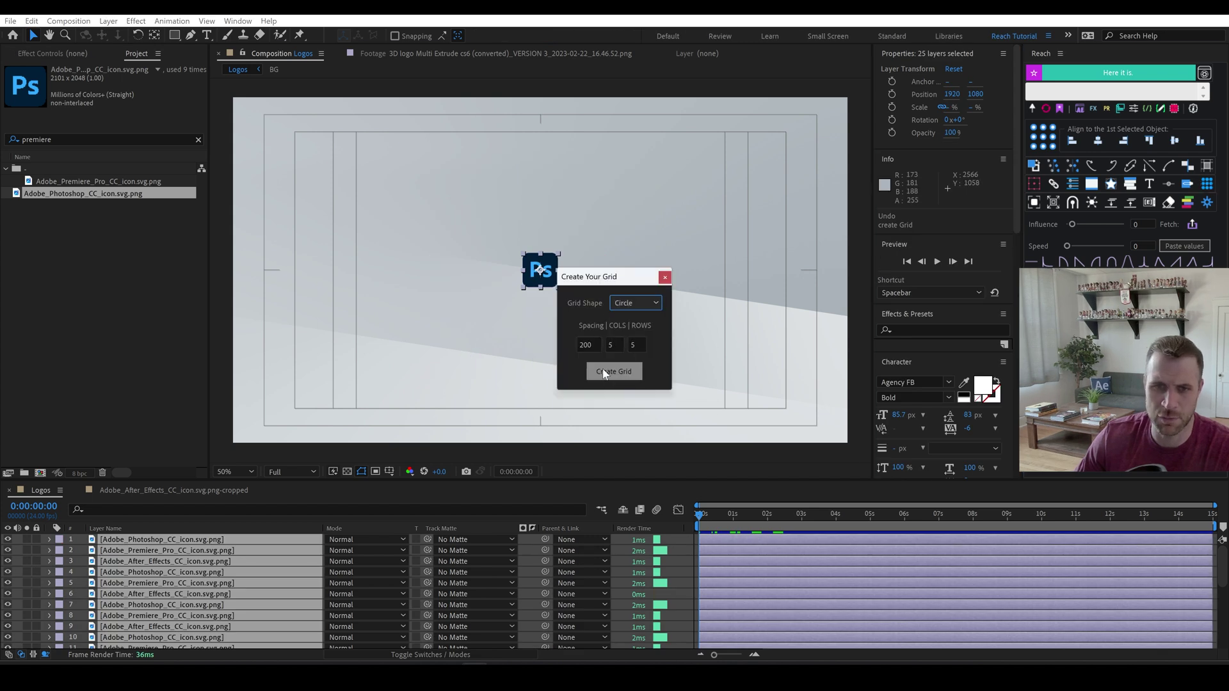
key("Tab")
type("300")
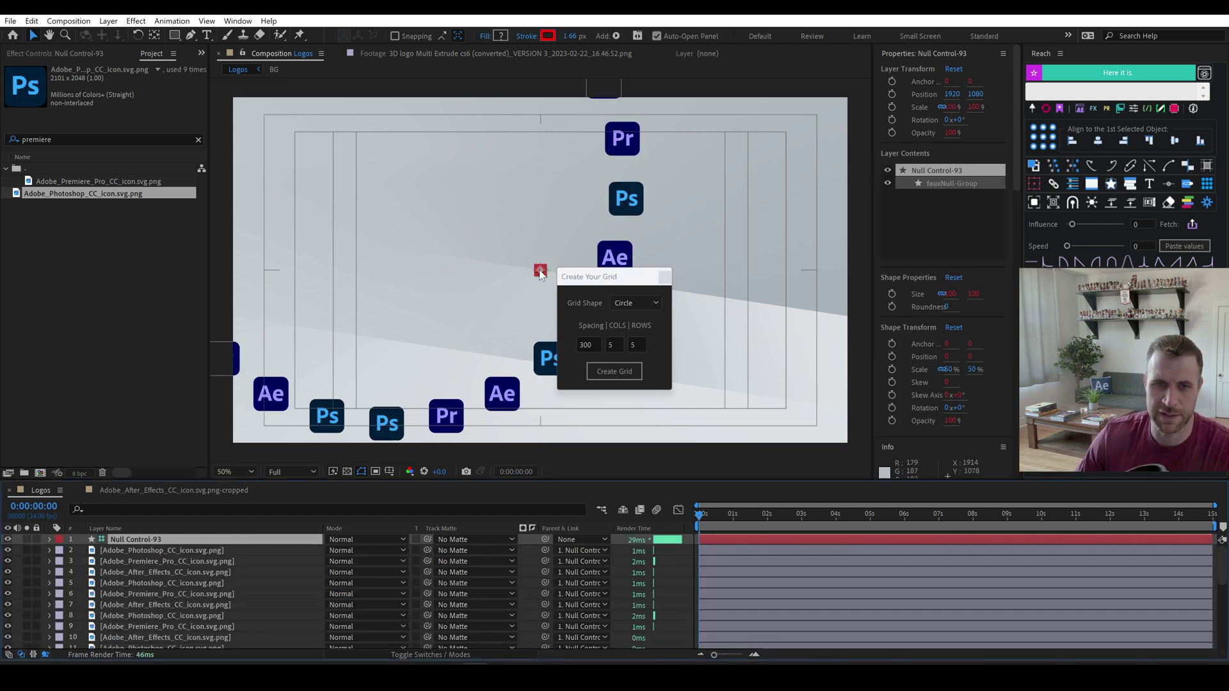
Move the icon circle lower right, shrink it to fit, and nudge it up-left.
left_click_drag(540, 274, 689, 355)
key("alt+shift+KP_Subtract")
key("alt+shift+KP_Subtract")
key("alt+shift+KP_Subtract")
key("alt+shift+KP_Subtract")
key("alt+shift+KP_Subtract")
key("alt+shift+KP_Subtract")
key("alt+shift+KP_Add")
key("alt+shift+KP_Add")
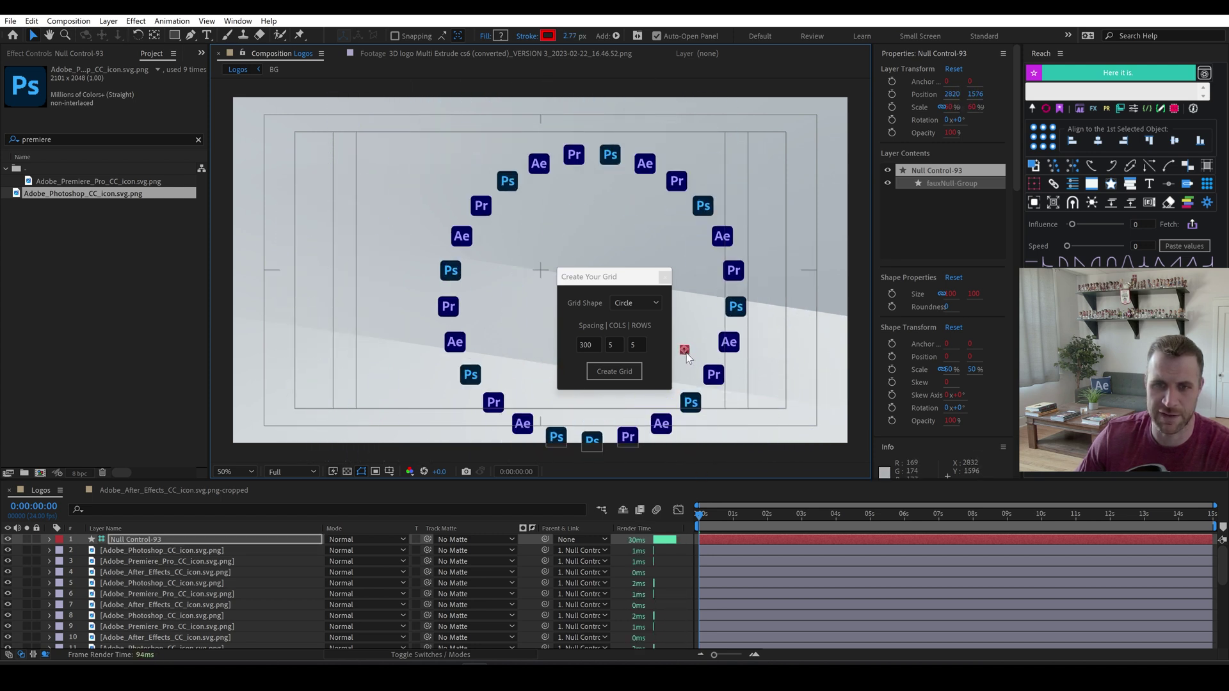
left_click_drag(686, 356, 645, 331)
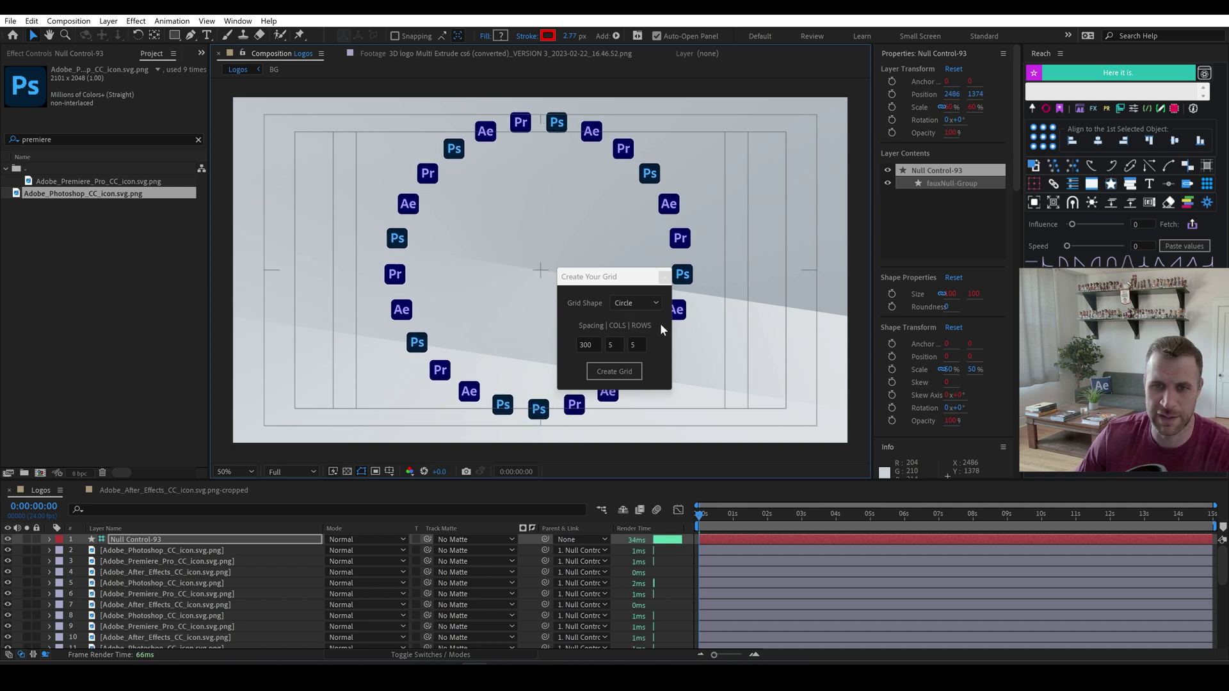
Build the icon grid as Triangle 1, then rebuild it as Triangle 2.
left_click(638, 301)
left_click(626, 351)
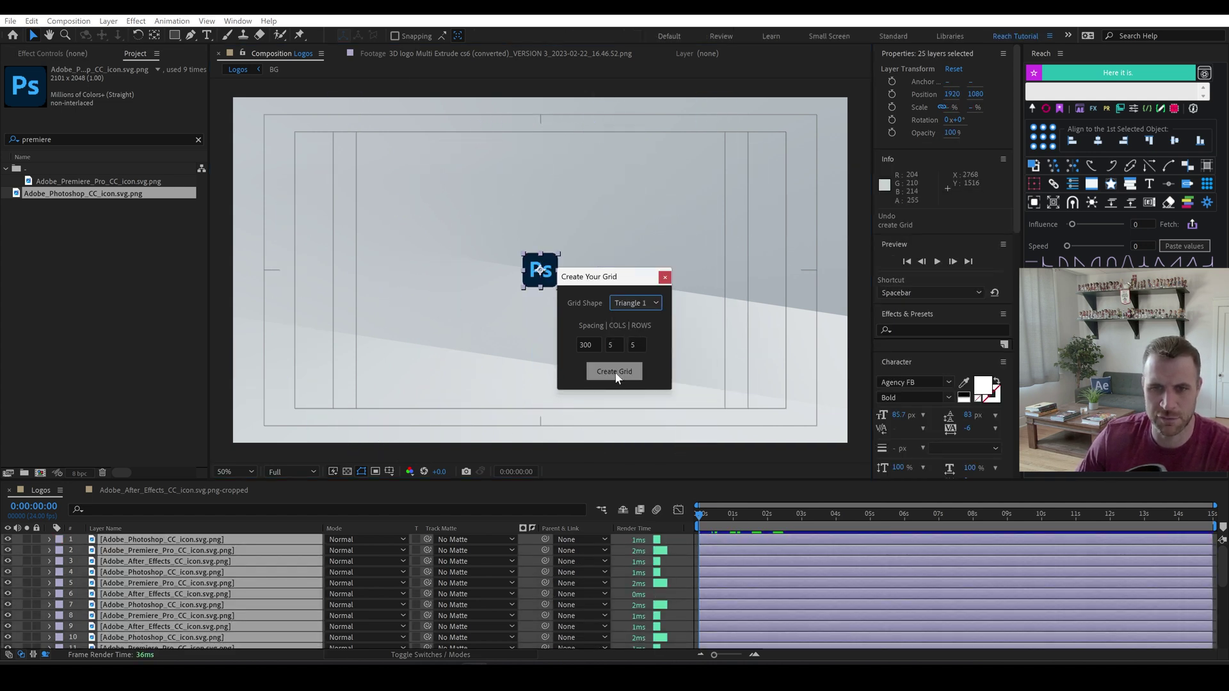
left_click(616, 373)
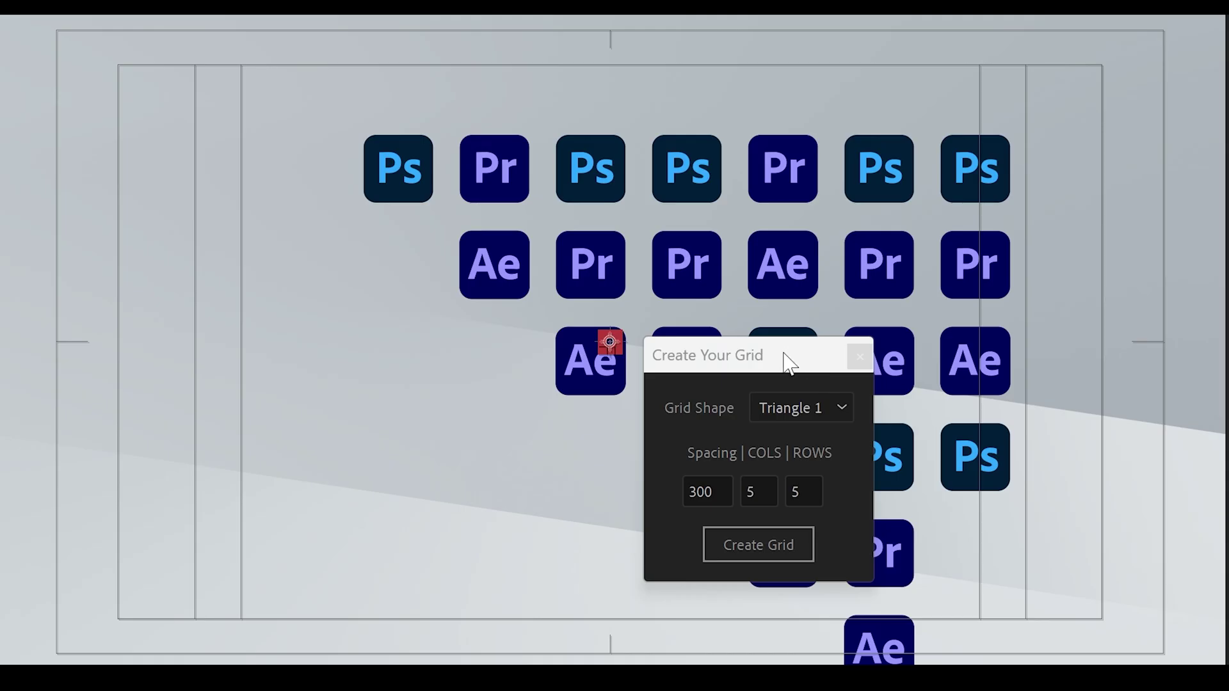
left_click_drag(629, 279, 861, 237)
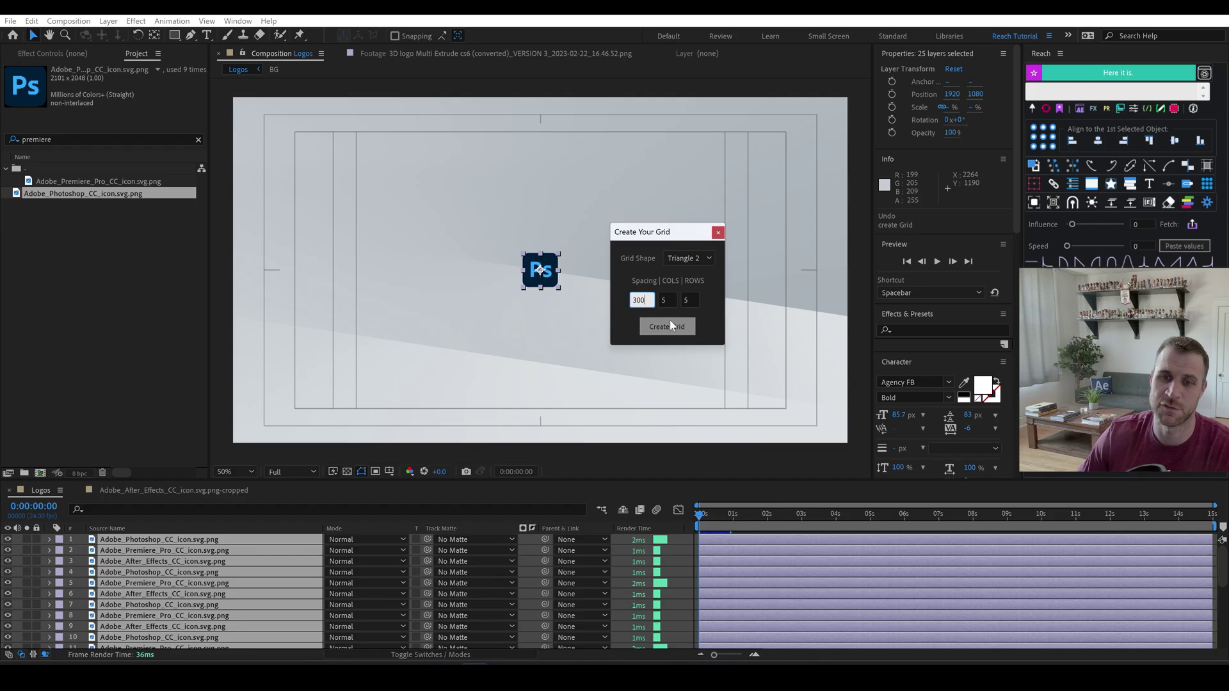
left_click(864, 455)
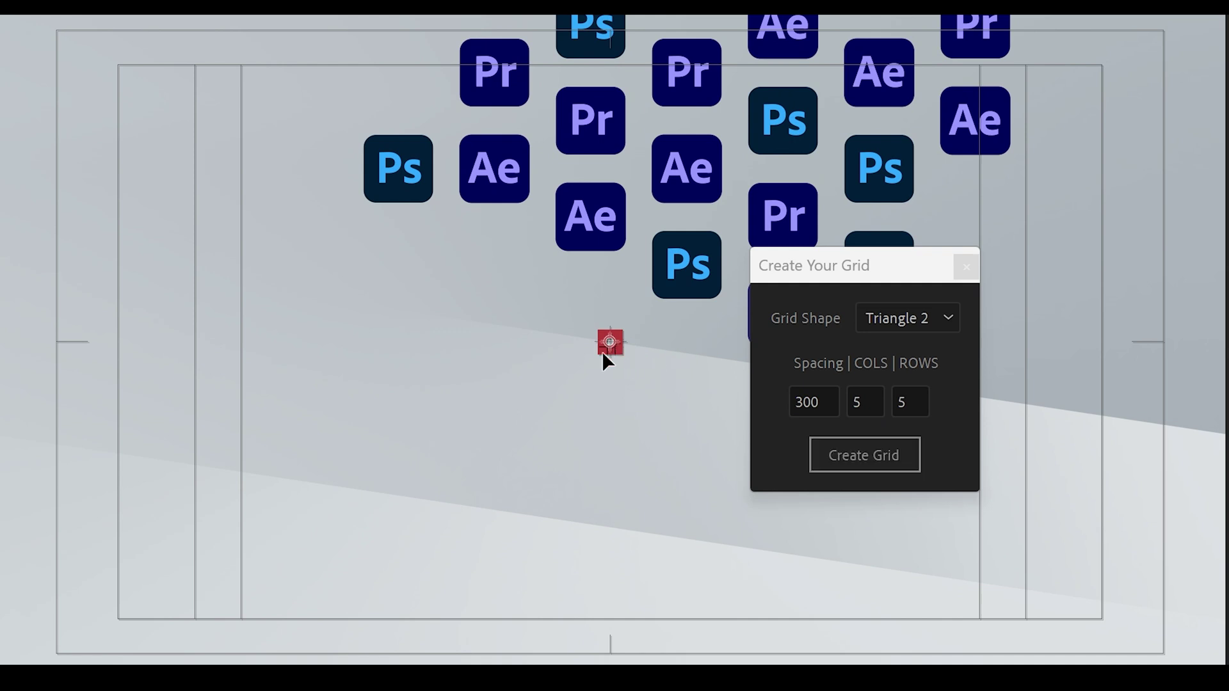
Shift the icon triangle down and left and rename its control layer.
left_click_drag(603, 352, 436, 569)
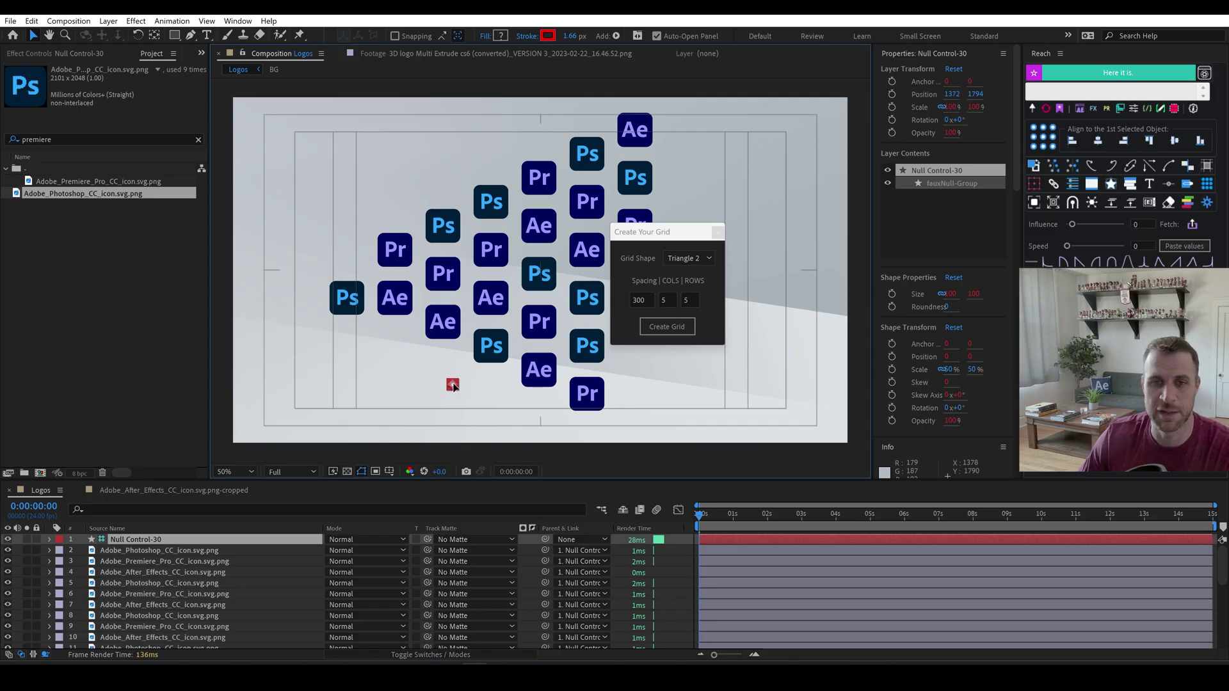
key("Return")
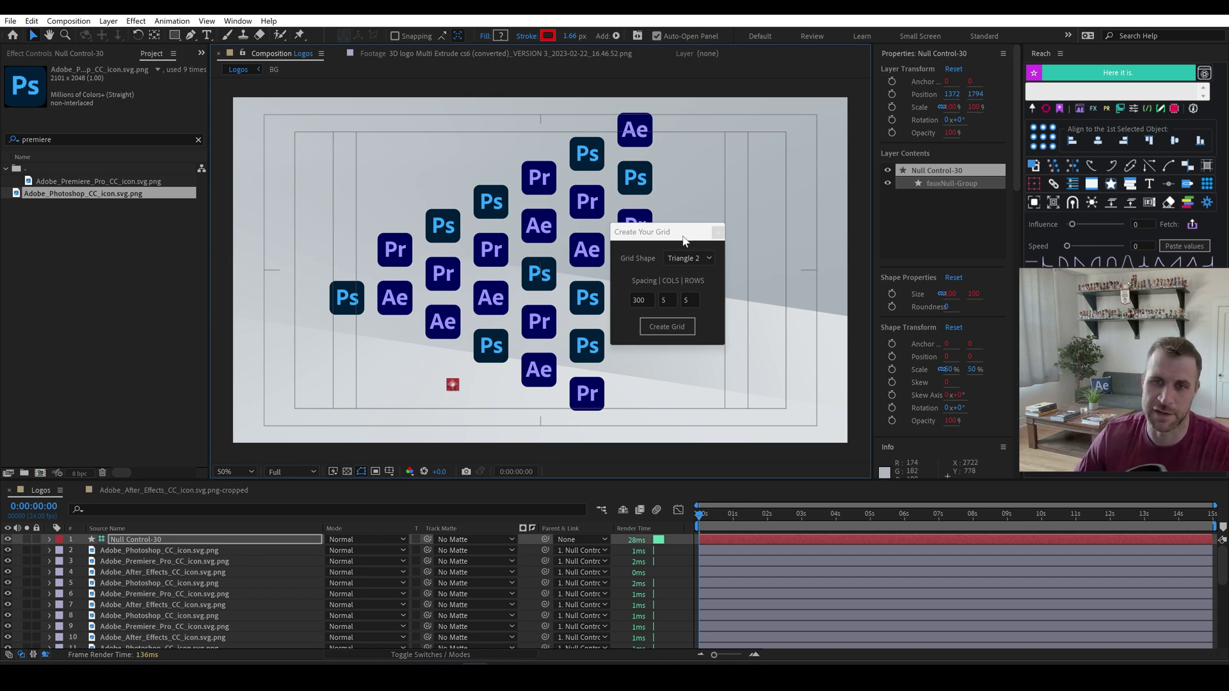
left_click_drag(683, 238, 720, 226)
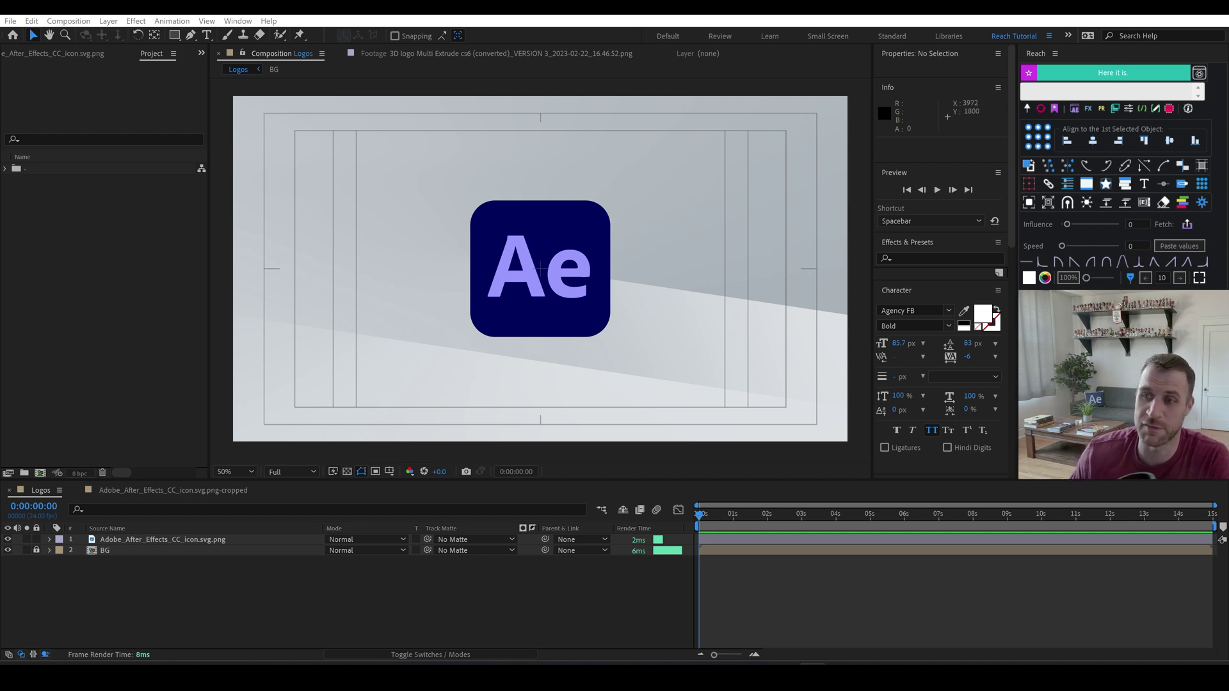
Keyframe the Ae logo's Scale at 83.3% on frame 6 and 426.3% at 0s.
left_click(180, 540)
key("alt+shift+s")
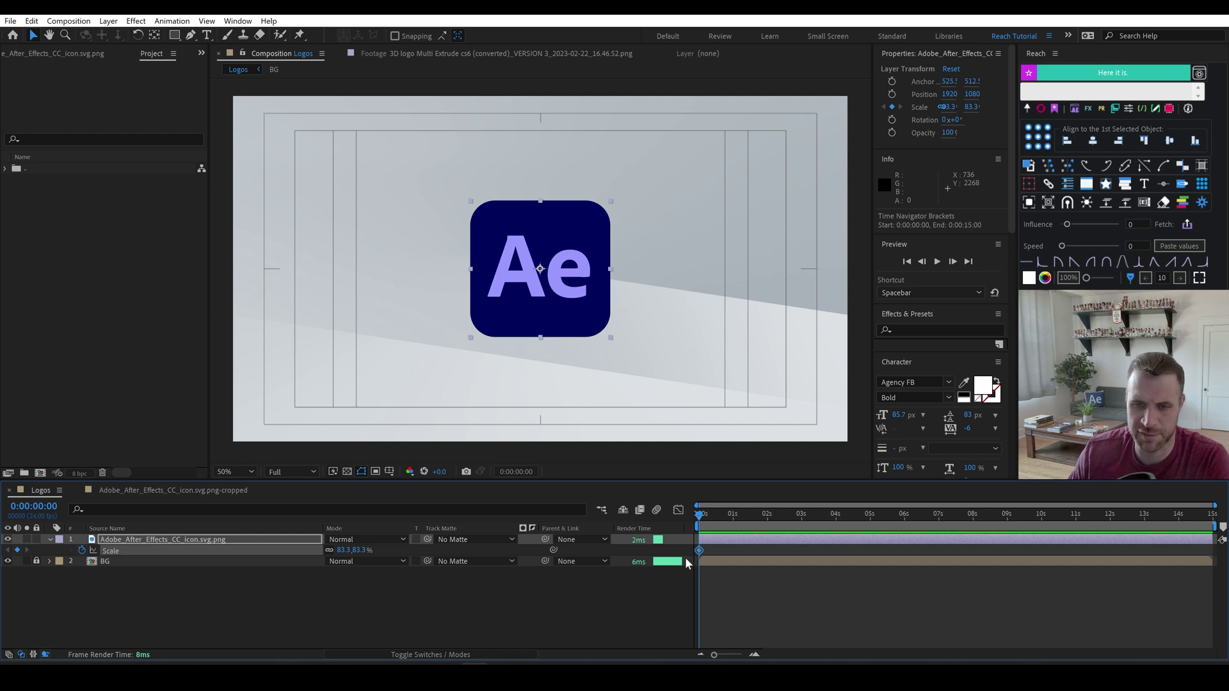
left_click_drag(699, 551, 707, 551)
left_click_drag(346, 550, 569, 559)
left_click_drag(703, 520, 712, 521)
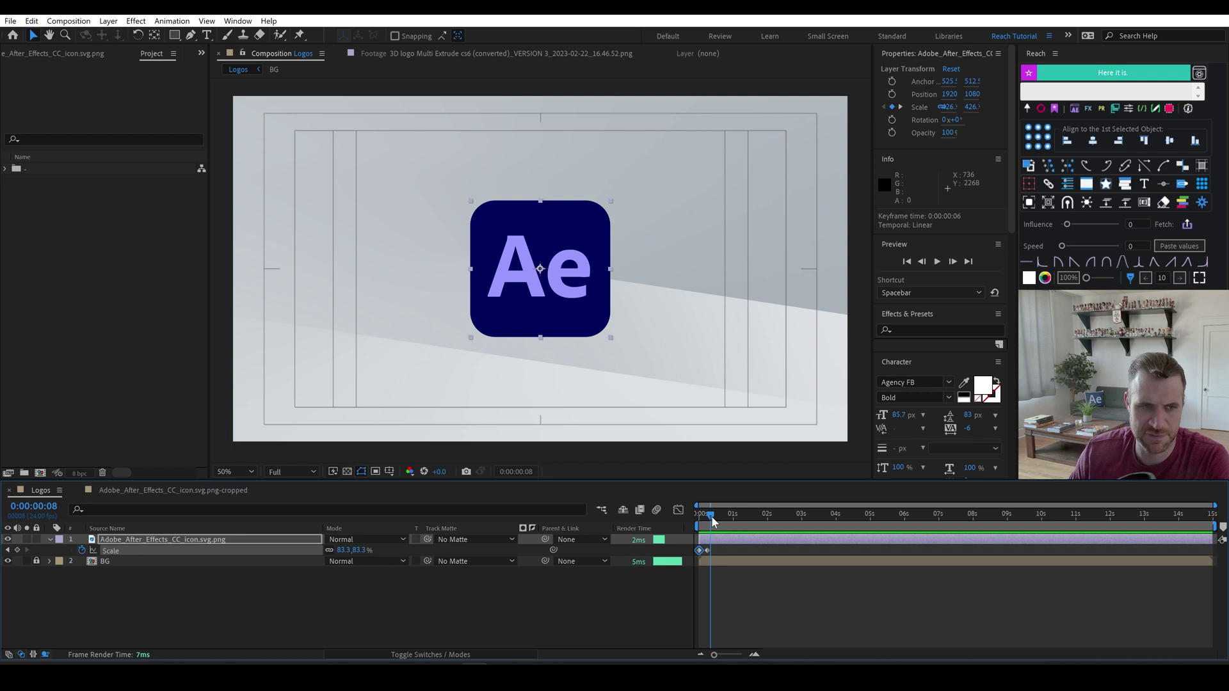
key("space")
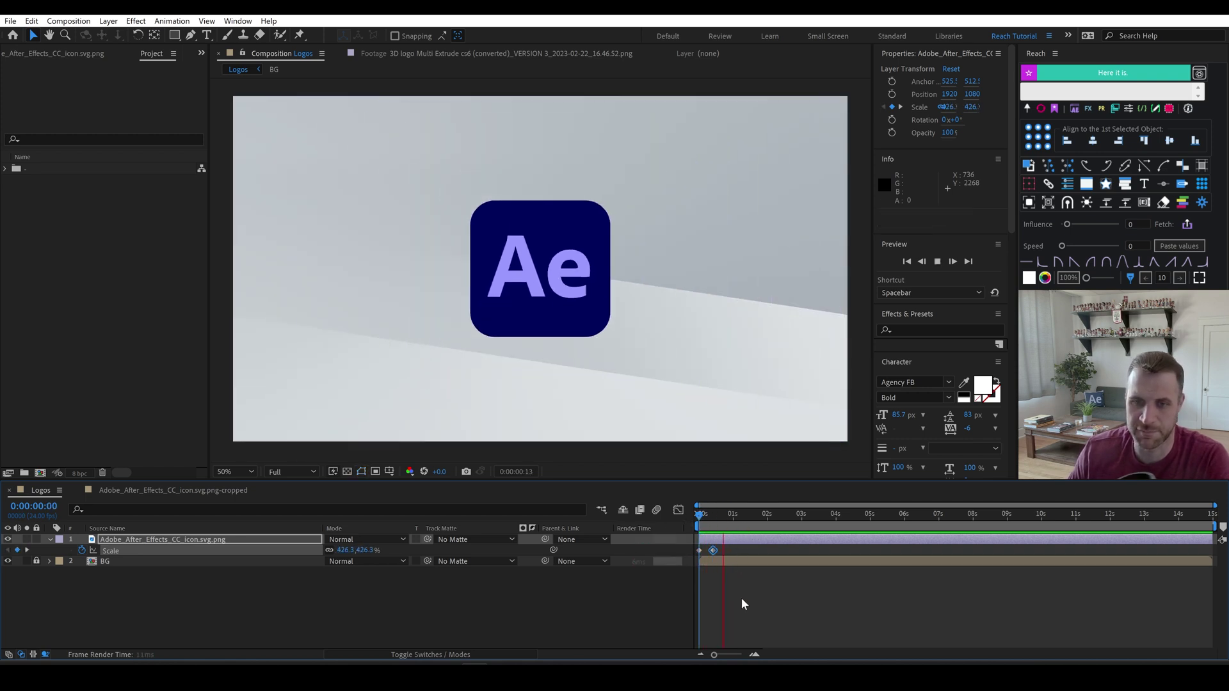
Preview the scale animation and inspect both Scale keyframes in the Graph Editor.
left_click_drag(739, 596, 691, 544)
key("space")
key("space")
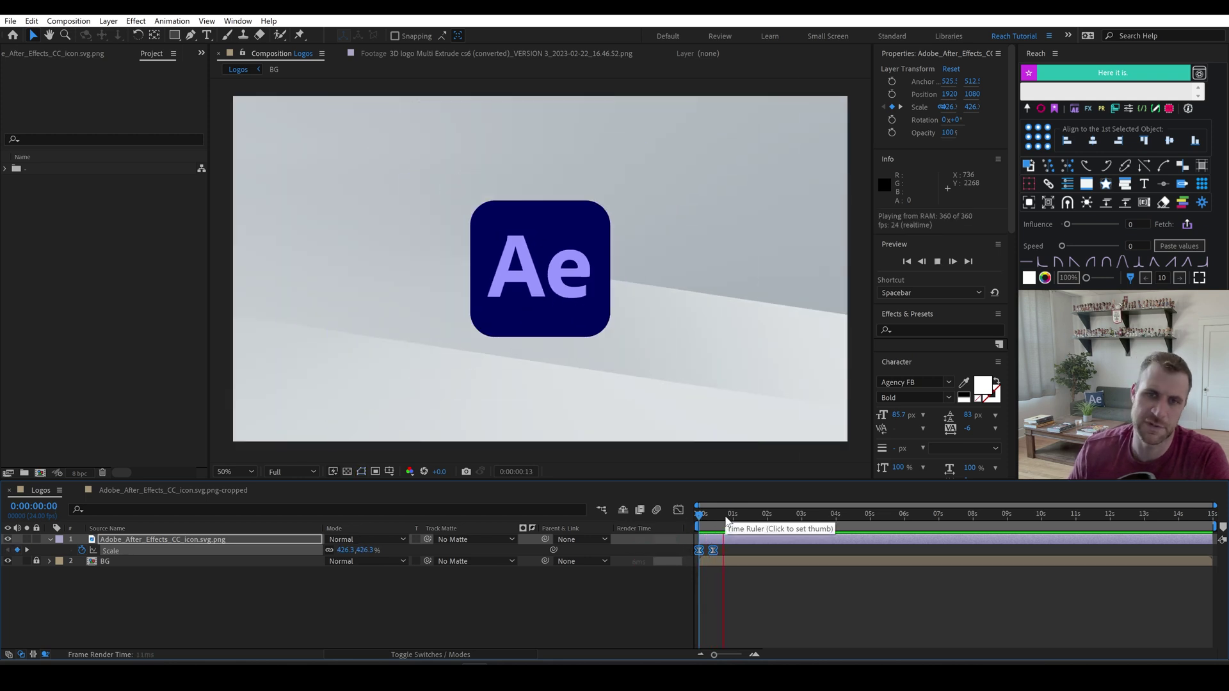
key("space")
left_click(678, 510)
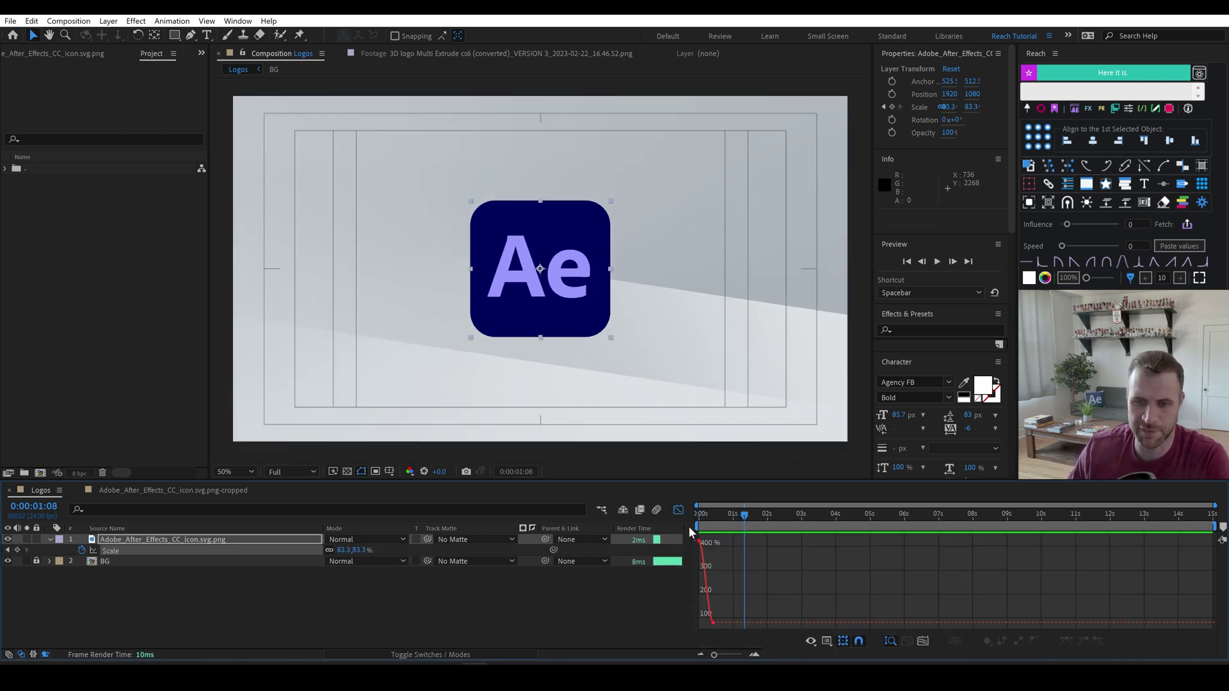
left_click_drag(718, 654, 787, 655)
key("Home")
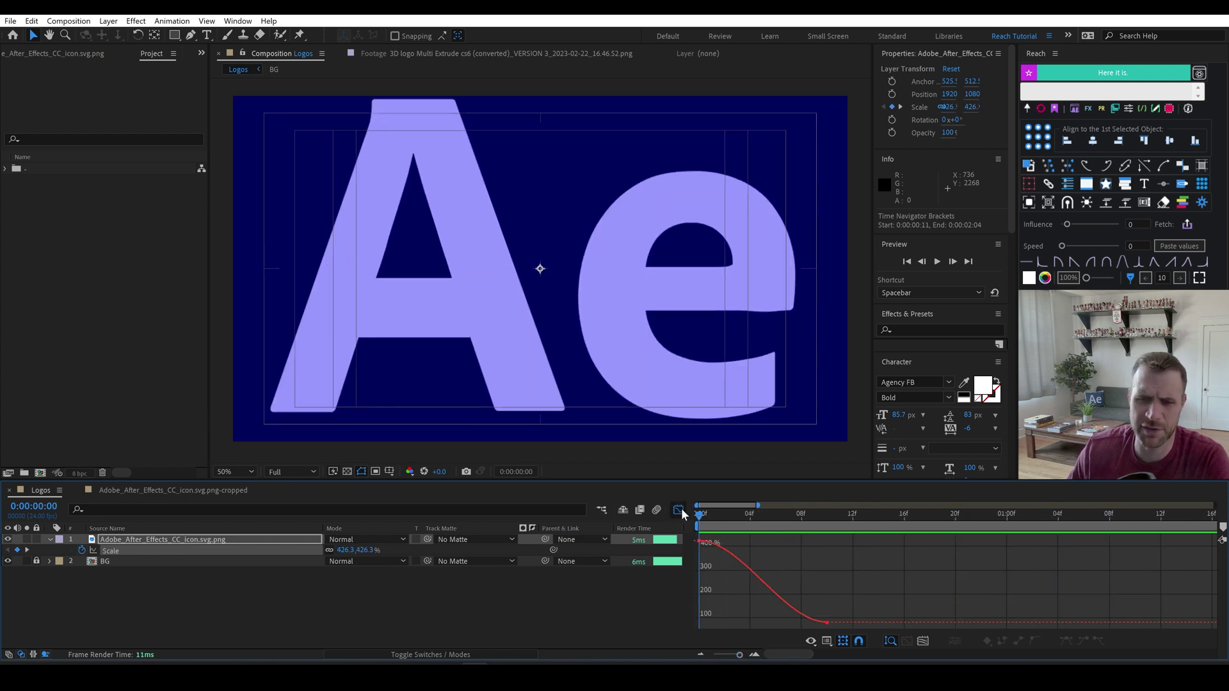
left_click(678, 510)
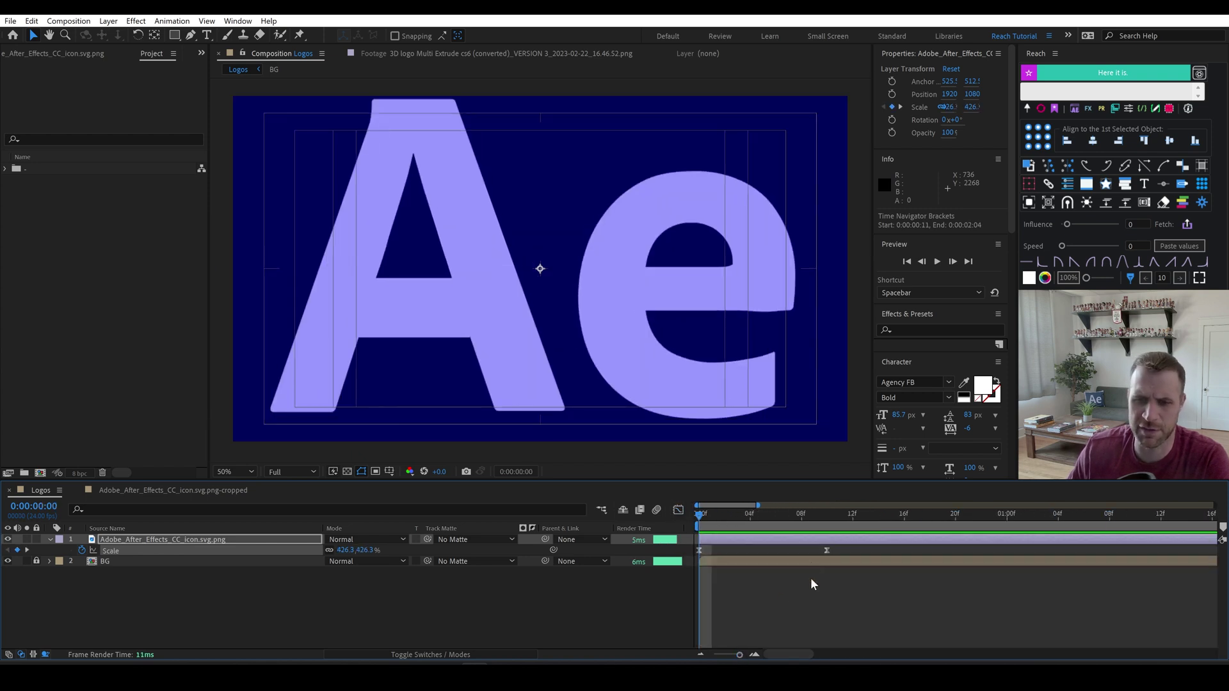
left_click_drag(874, 609, 688, 541)
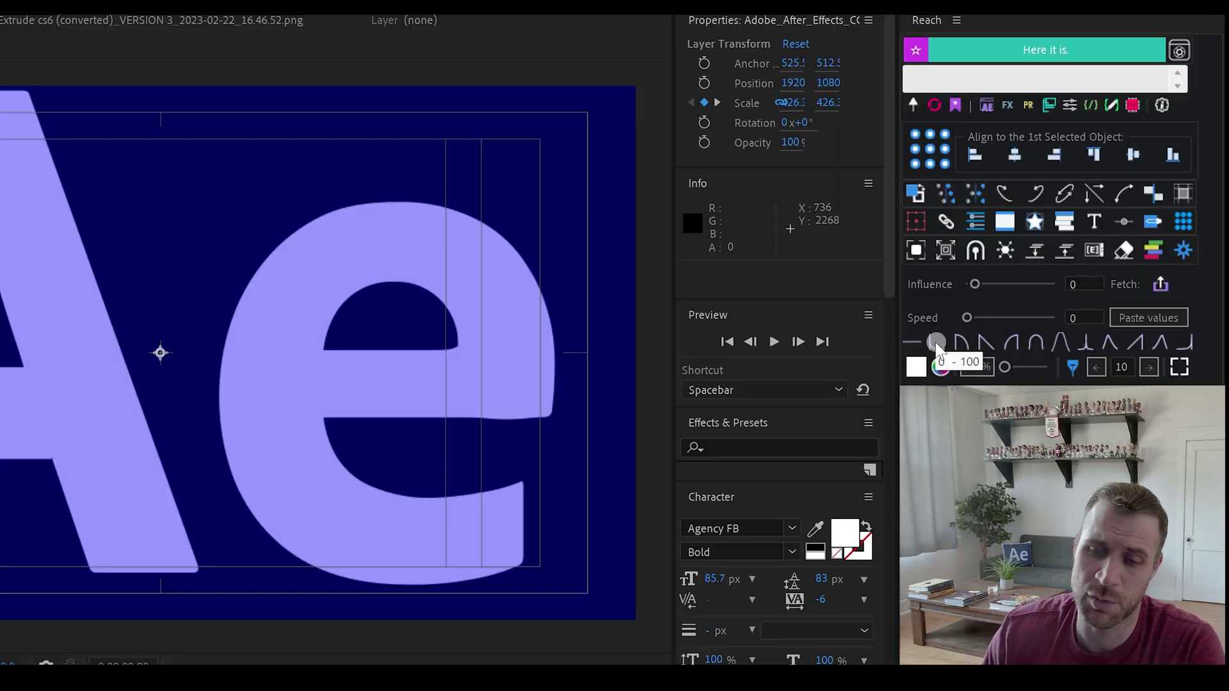
Apply a strong Reach ease to both Scale keyframes and review the curve.
left_click(936, 344)
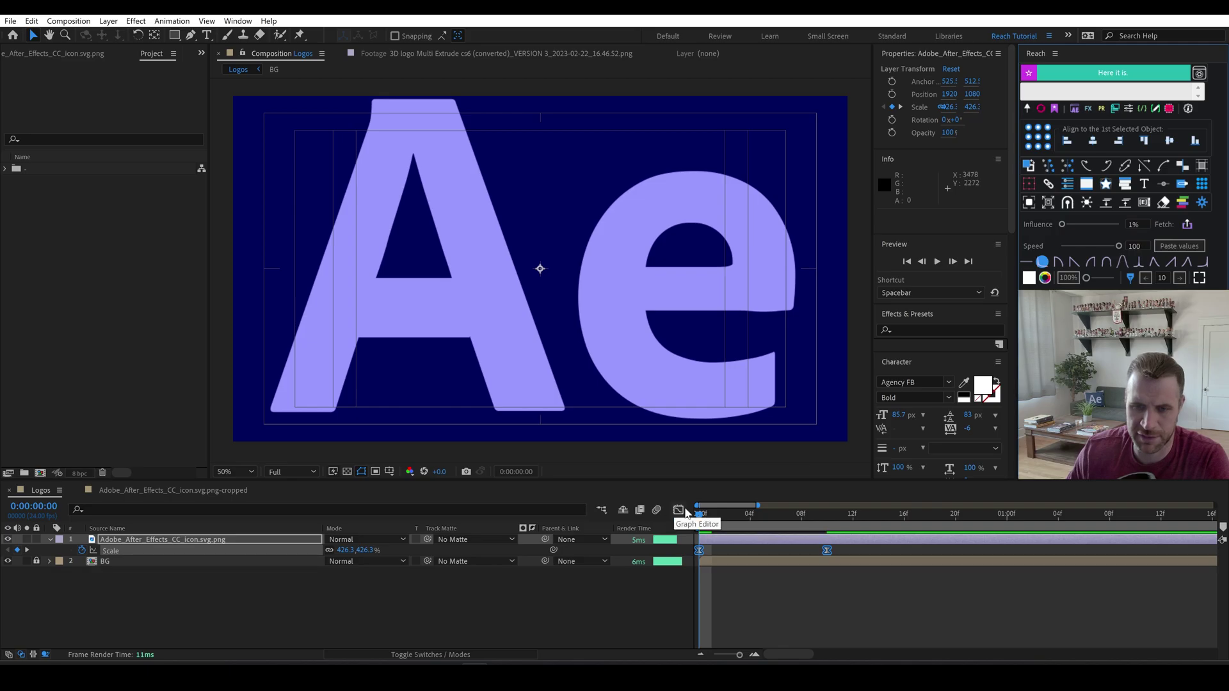
left_click(679, 511)
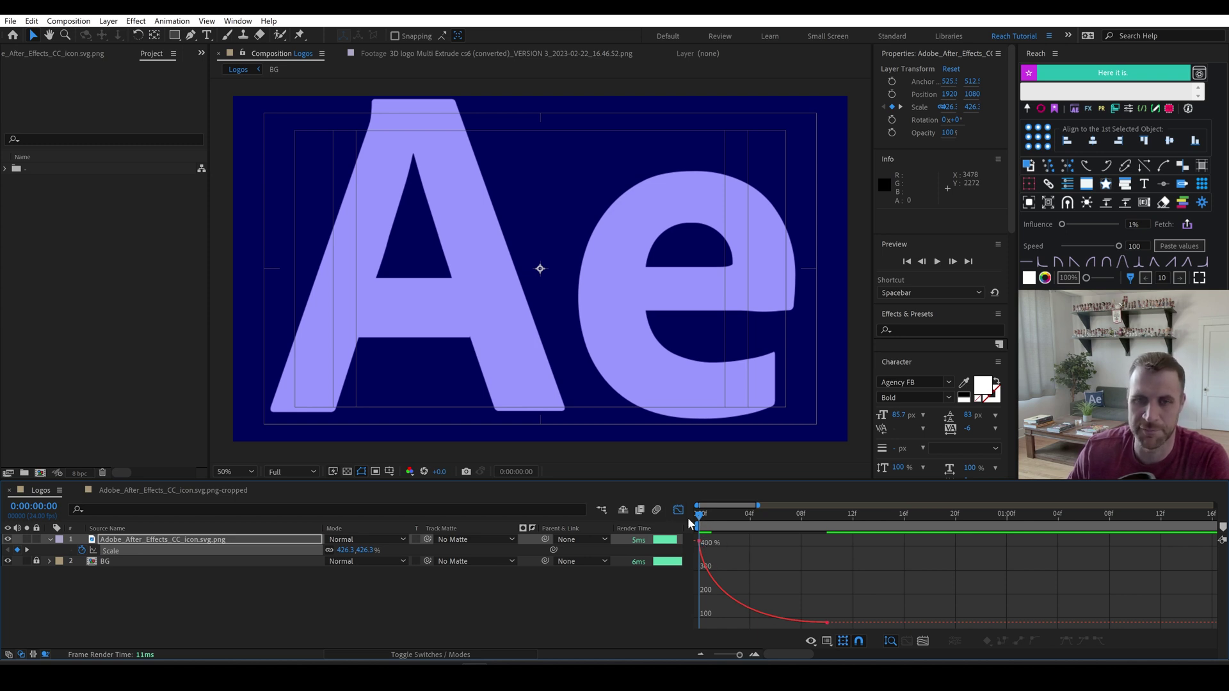
key("space")
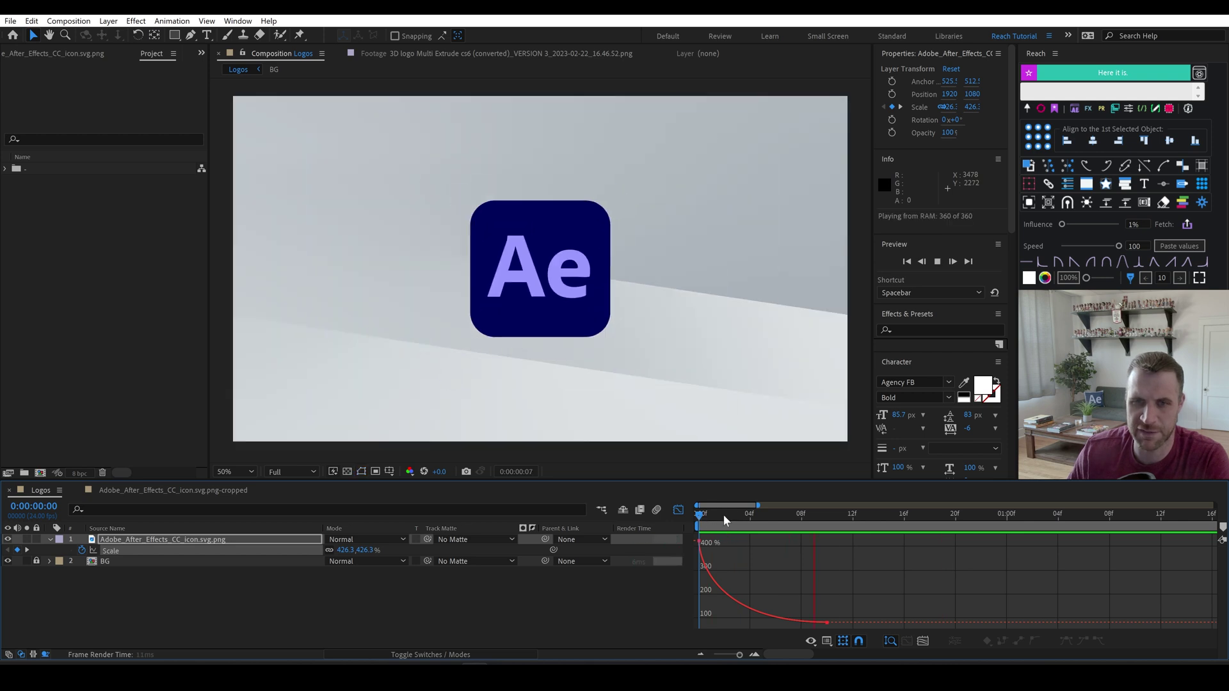
key("space")
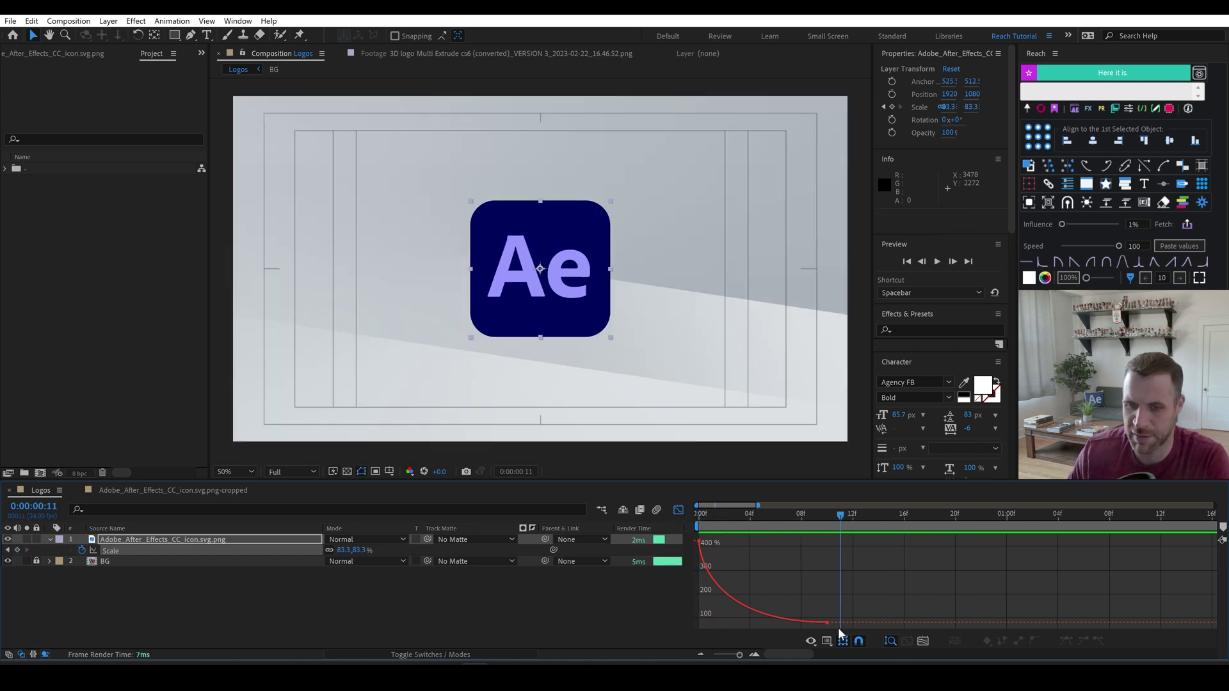
left_click_drag(842, 632, 695, 537)
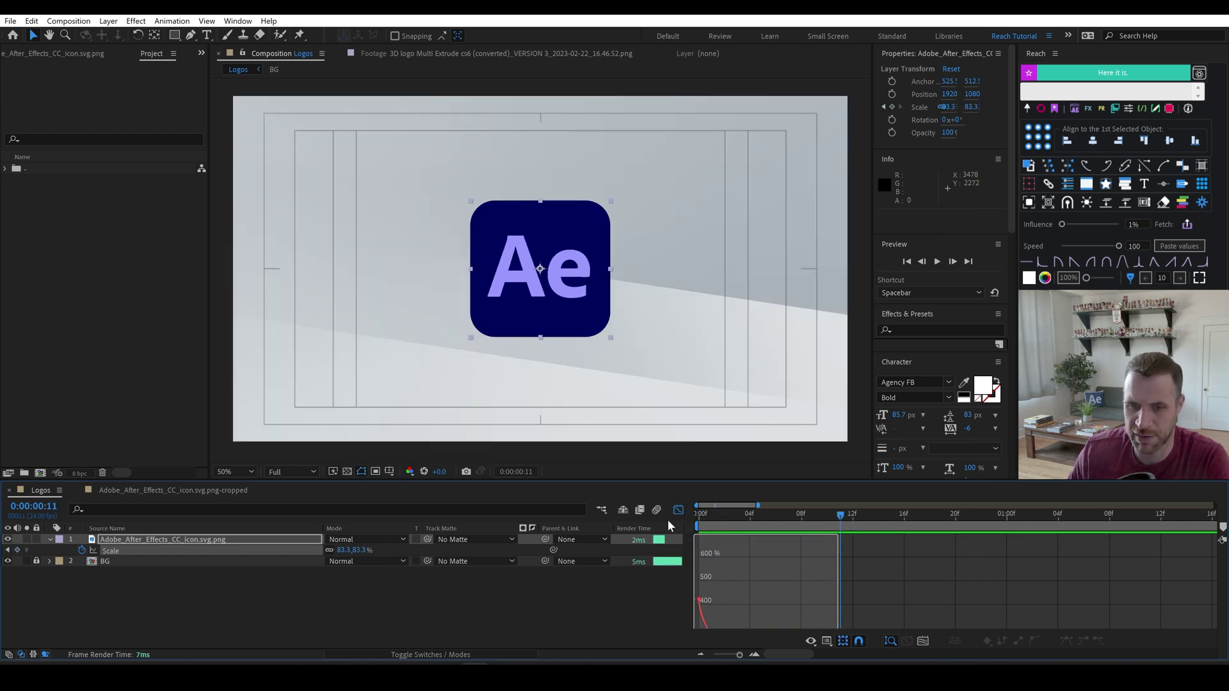
Try two other Reach ease presets on the keyframes, previewing each from the start.
left_click(1058, 262)
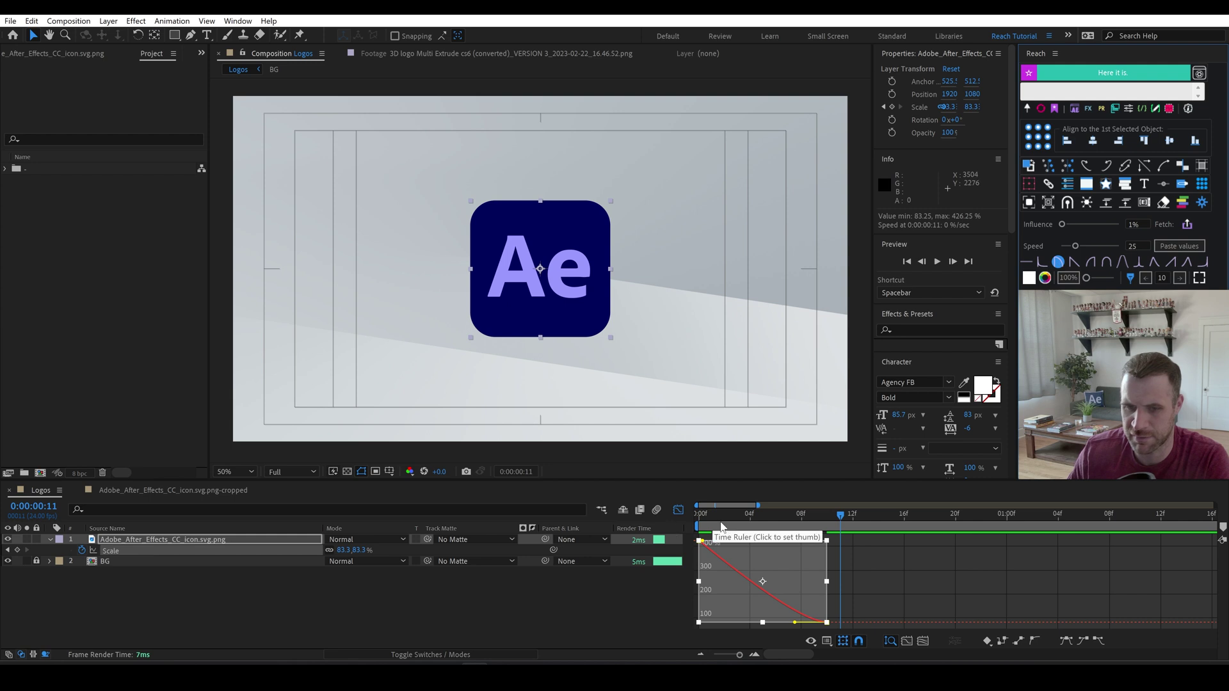
key("Home")
key("space")
key("space")
left_click(1076, 263)
key("Home")
key("space")
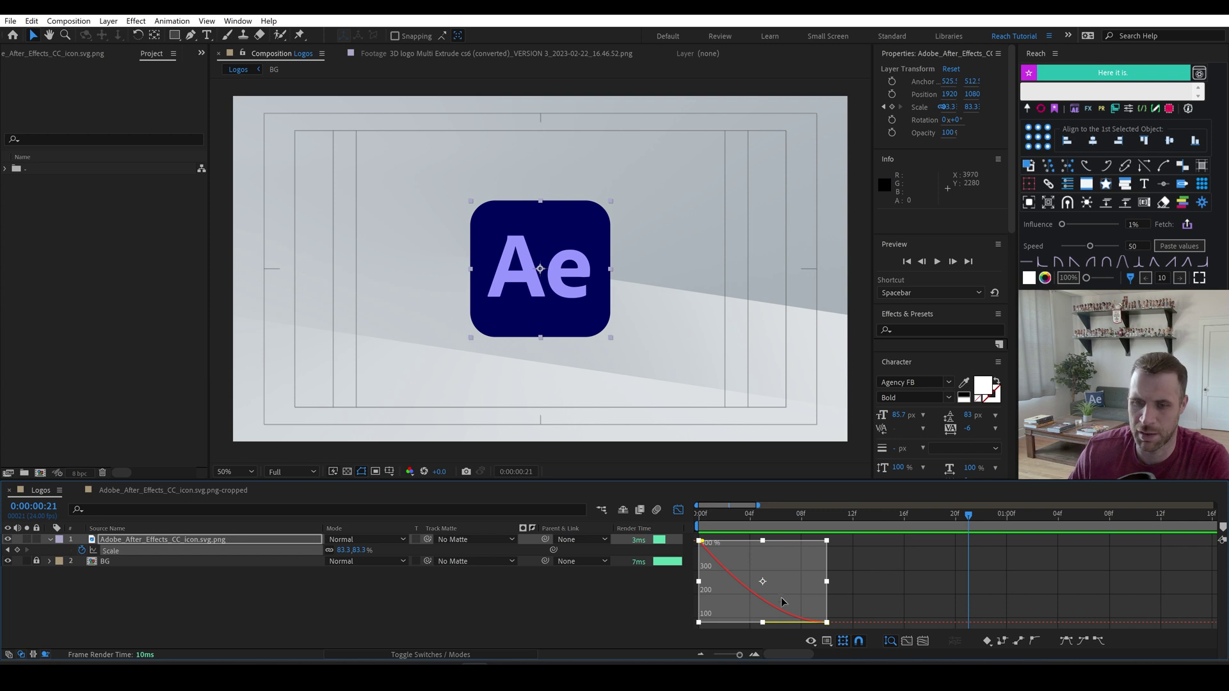
Apply the 25% influence ease, adjust the first keyframe's bezier handle, and preview.
left_click(1091, 263)
key("Home")
key("space")
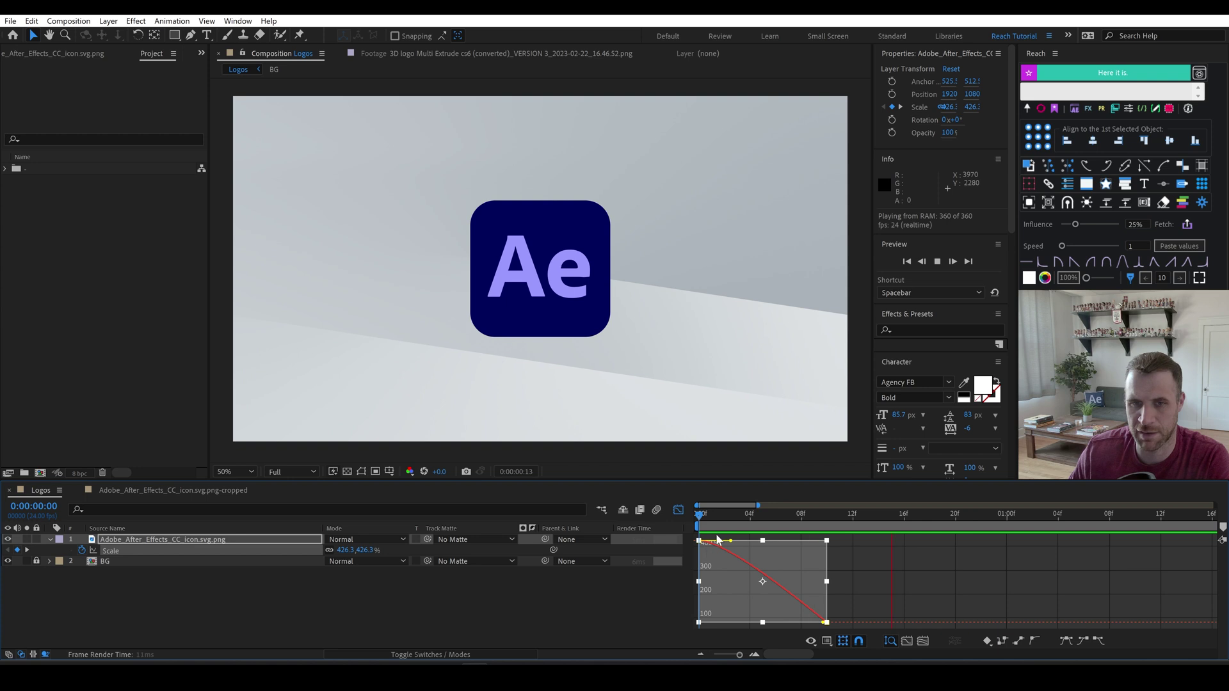
key("space")
left_click_drag(737, 542, 737, 541)
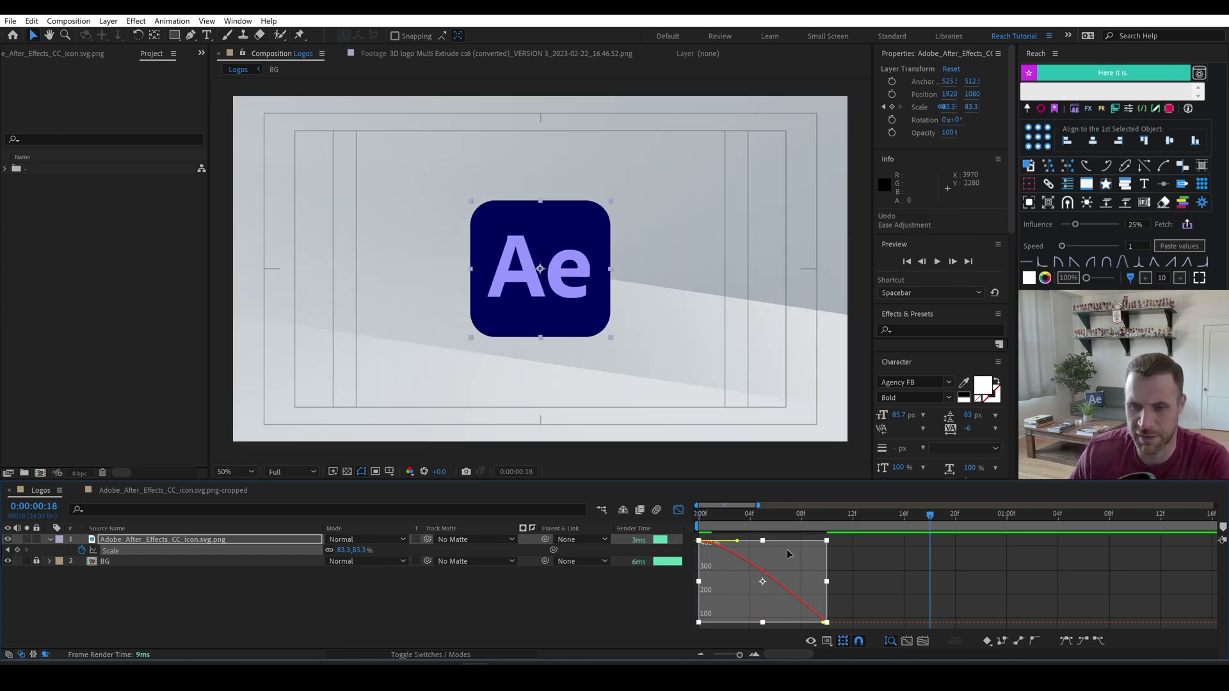
key("space")
key("space")
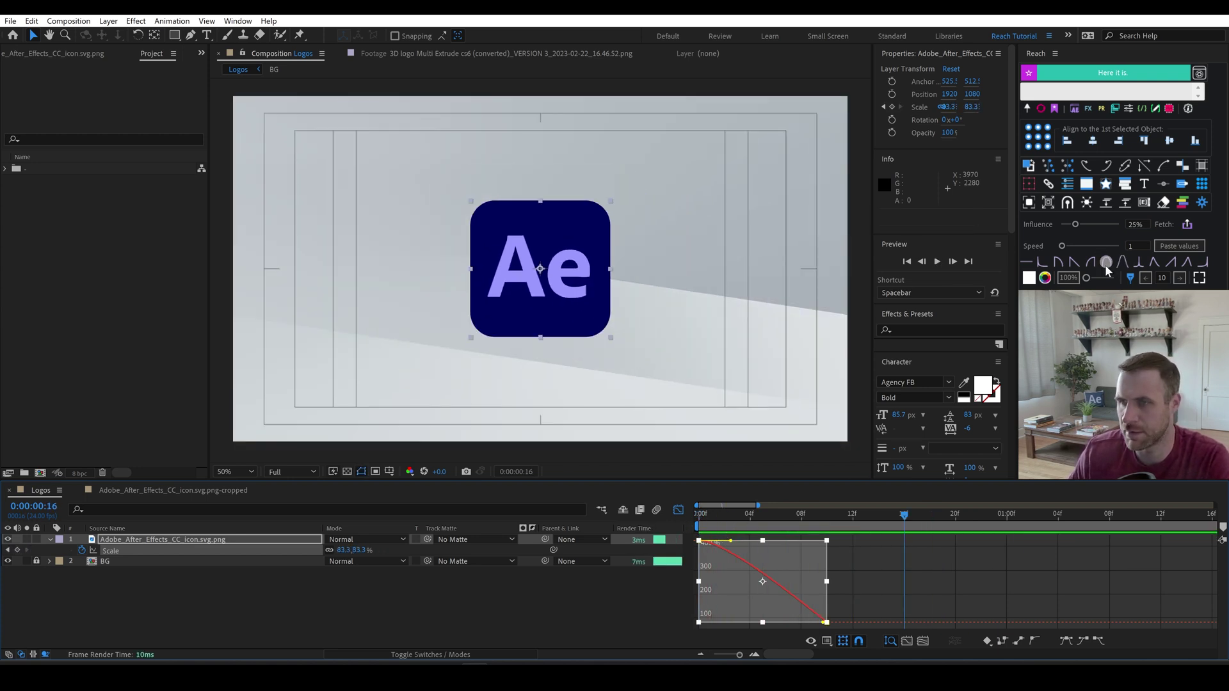
left_click(1108, 269)
key("space")
key("space")
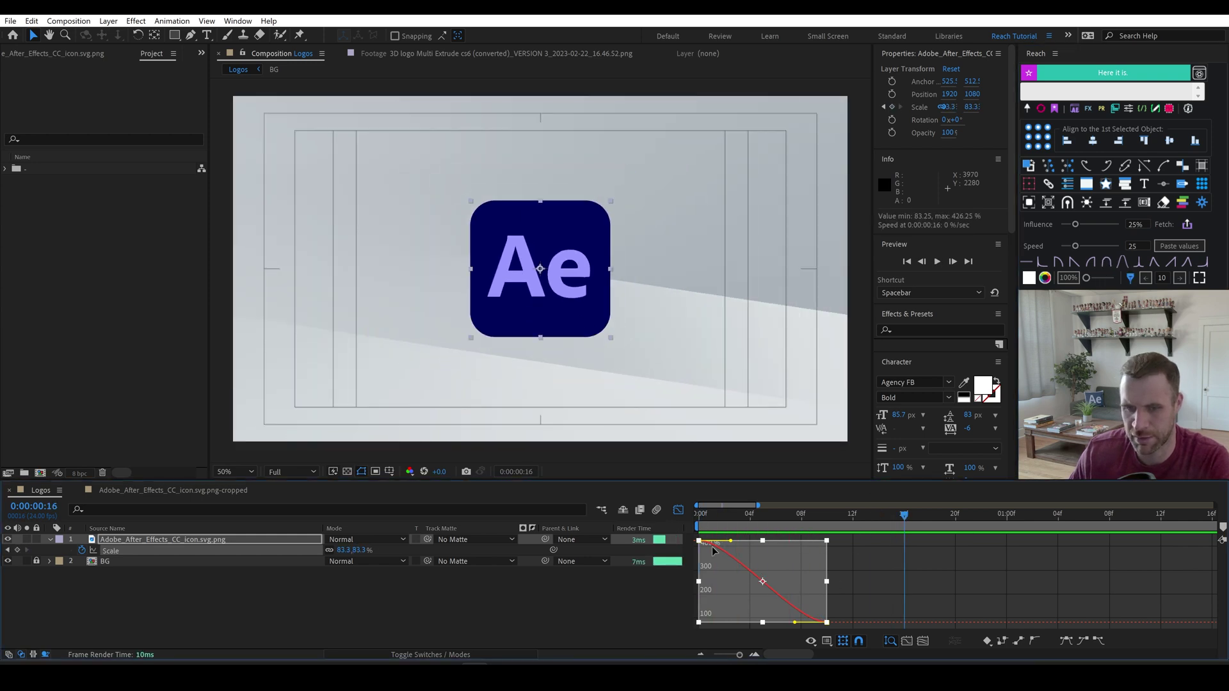
Paste a lower Scale keyframe at frame 16, apply a 50-50 ease, and preview.
left_click(700, 542)
key("ctrl+c")
key("ctrl+v")
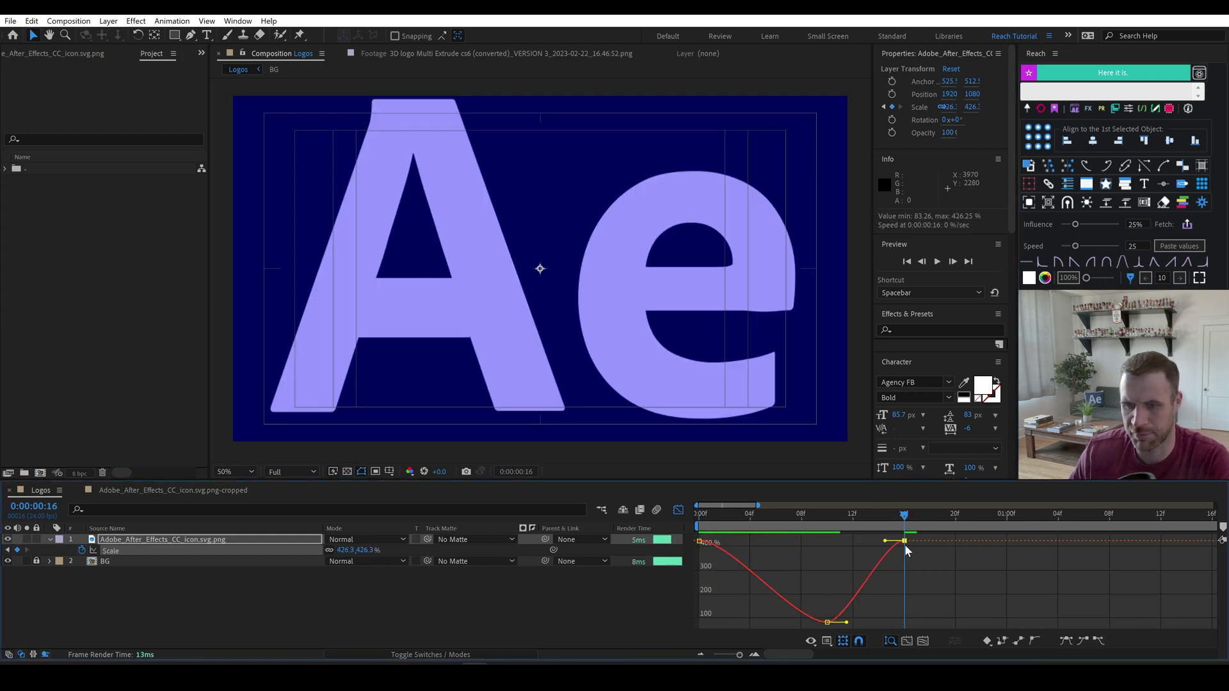
left_click_drag(906, 546, 686, 613)
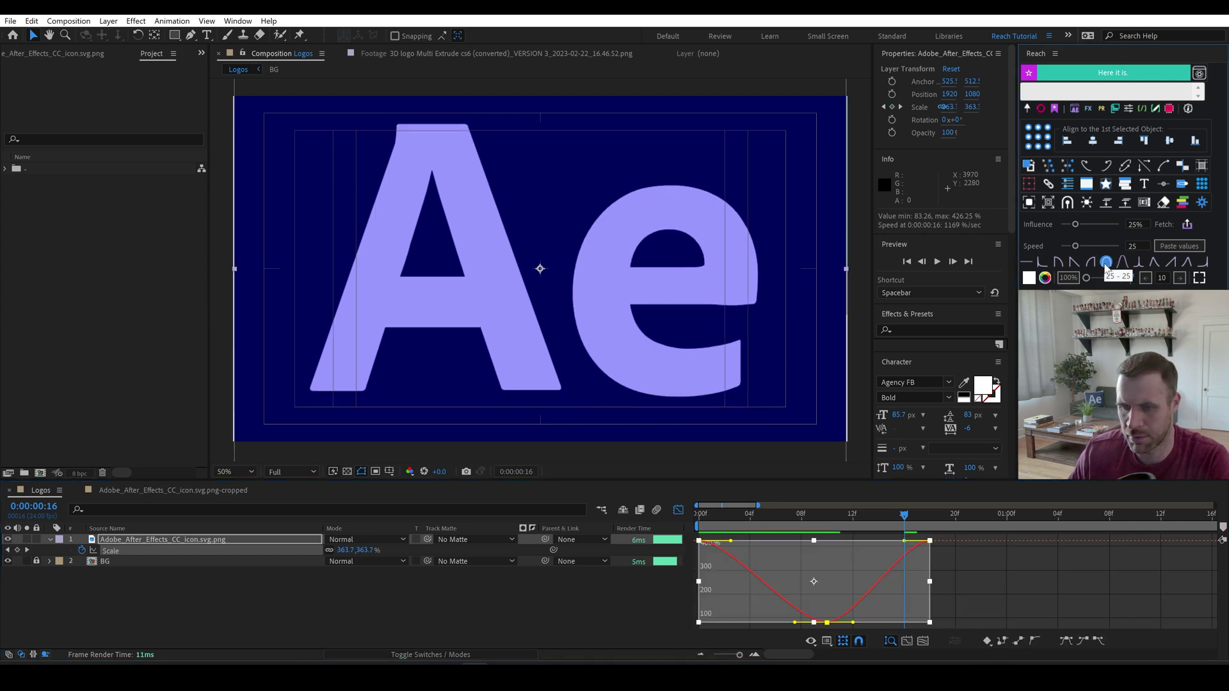
left_click(1123, 263)
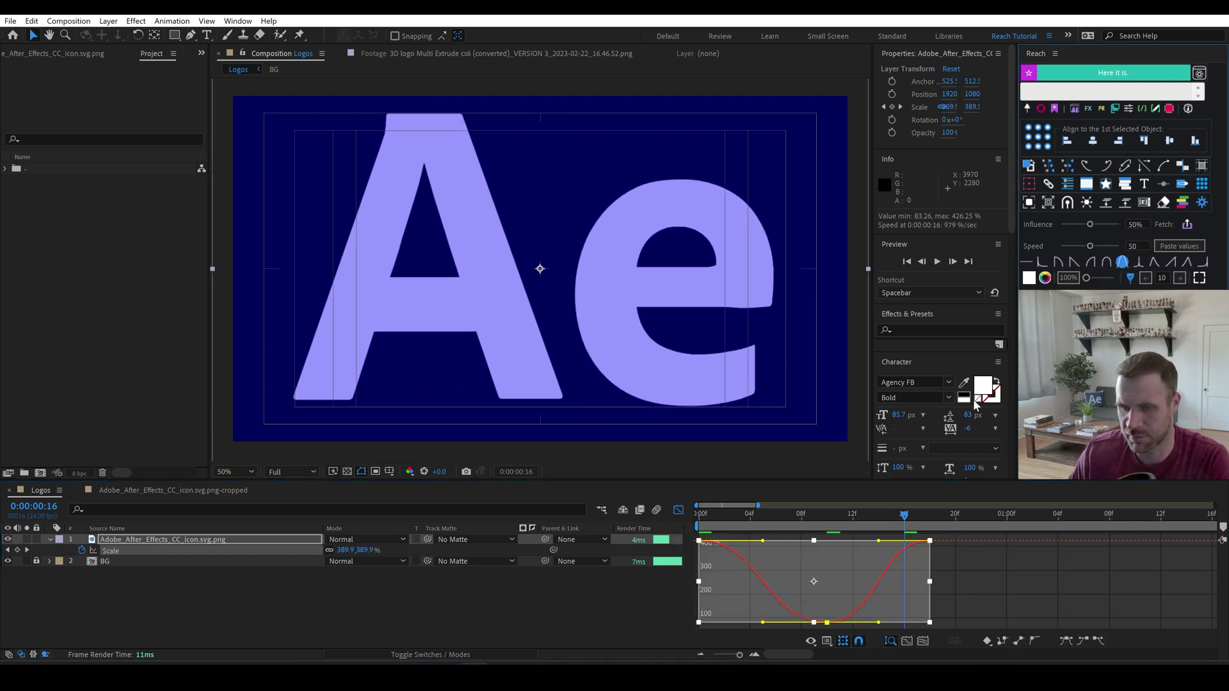
key("space")
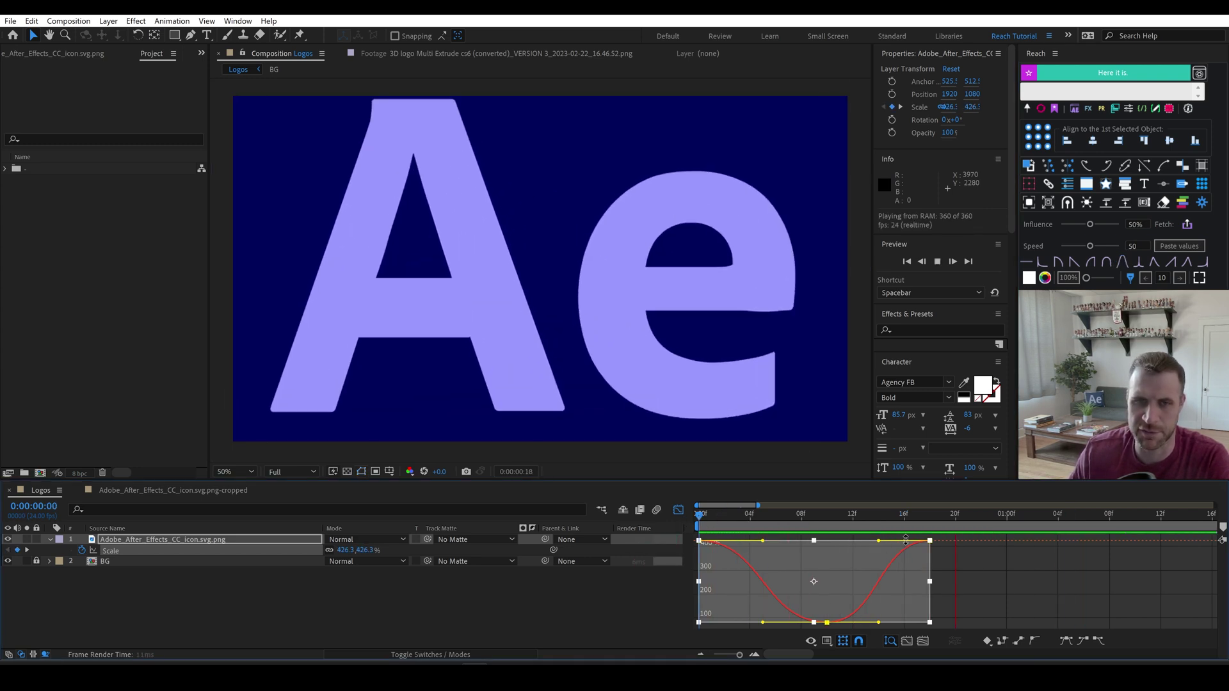
key("space")
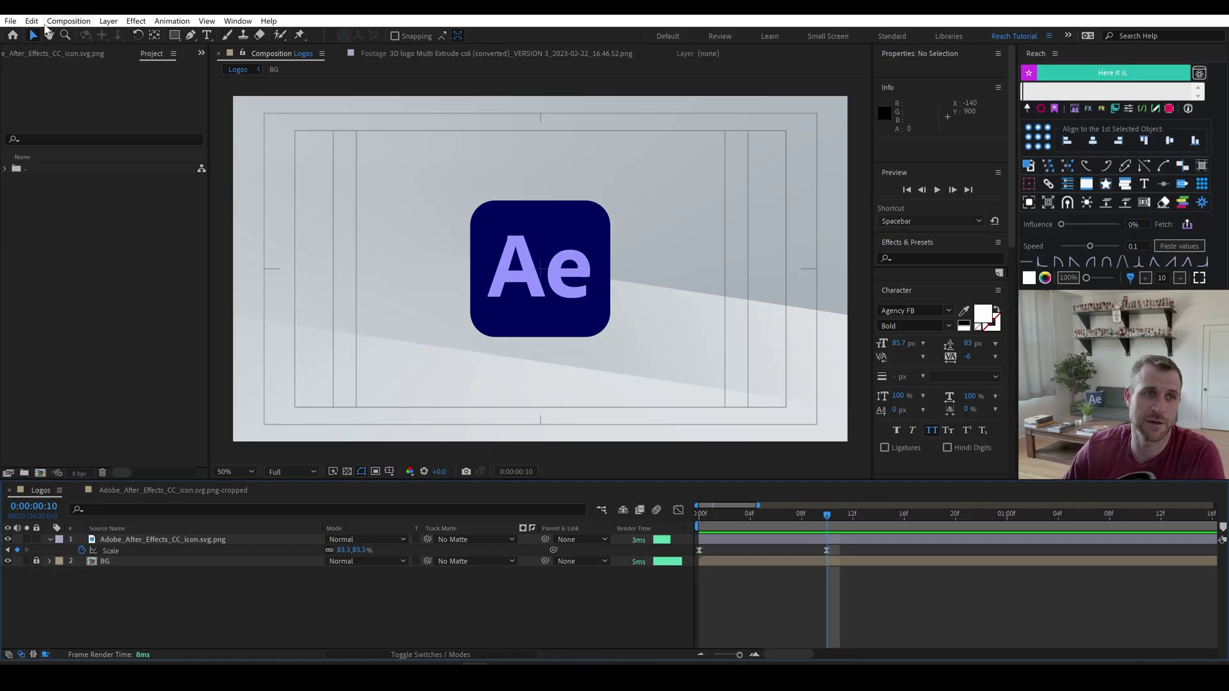
Clear the whole 93.3 GB disk cache with Reach's purge button instead of the Purge menu.
left_click(38, 22)
mouse_move(203, 307)
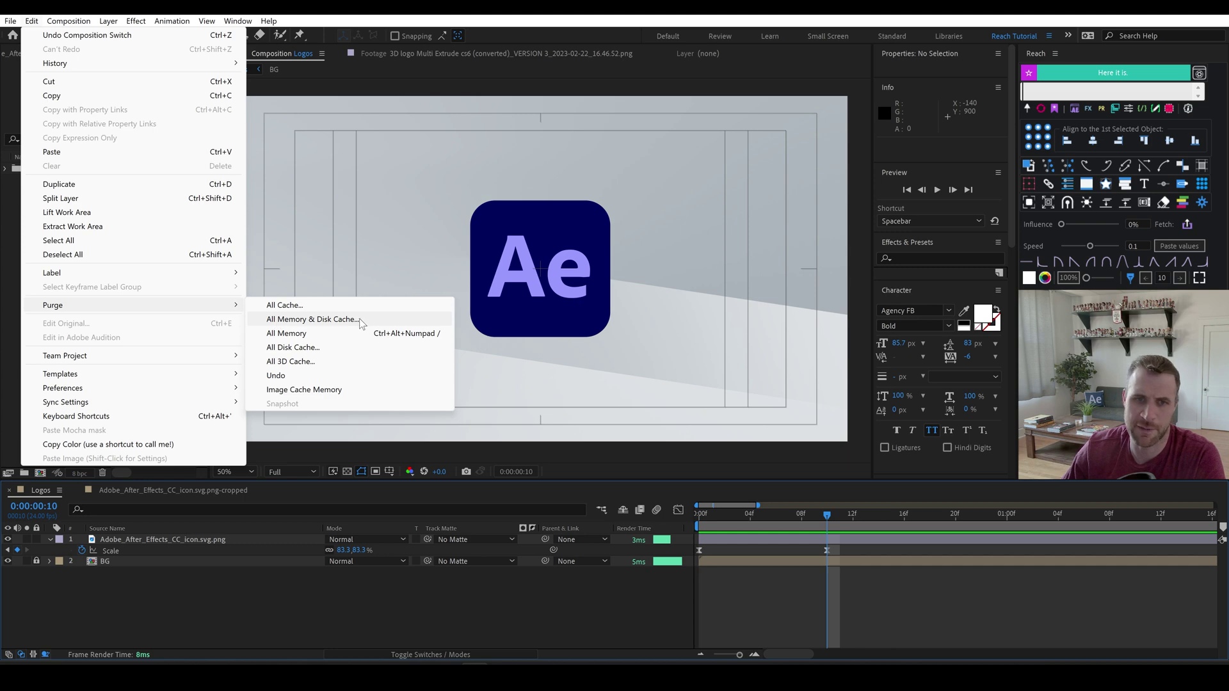
left_click(928, 598)
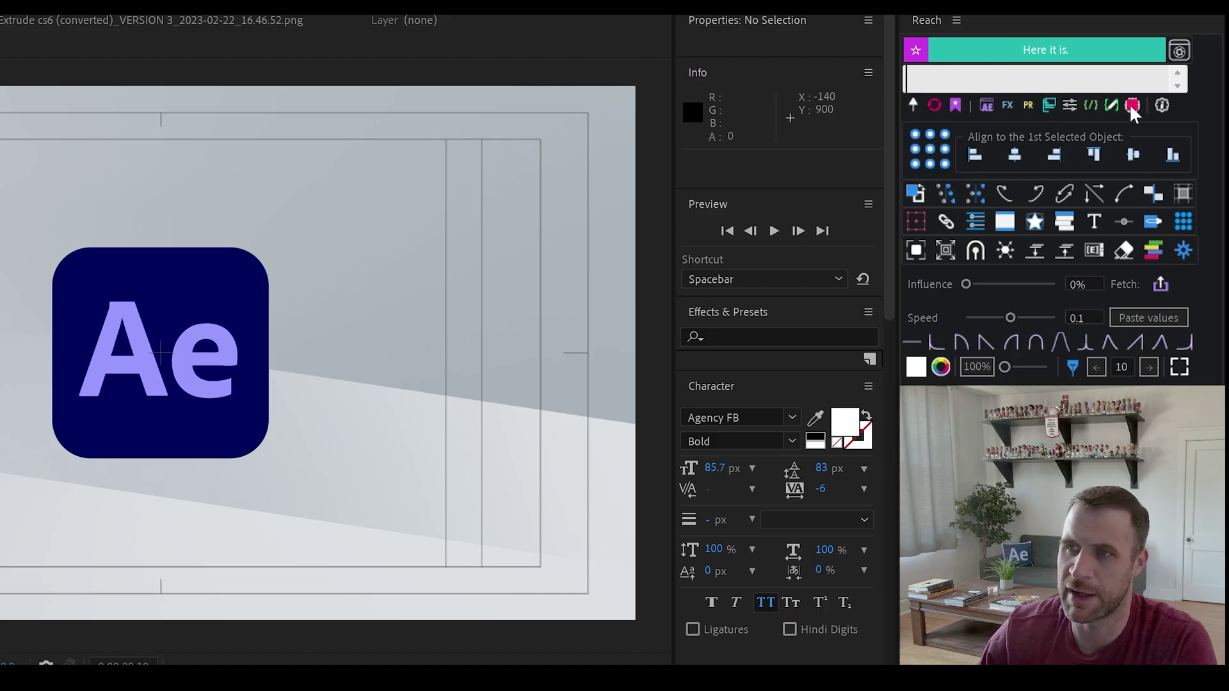
left_click(1132, 106)
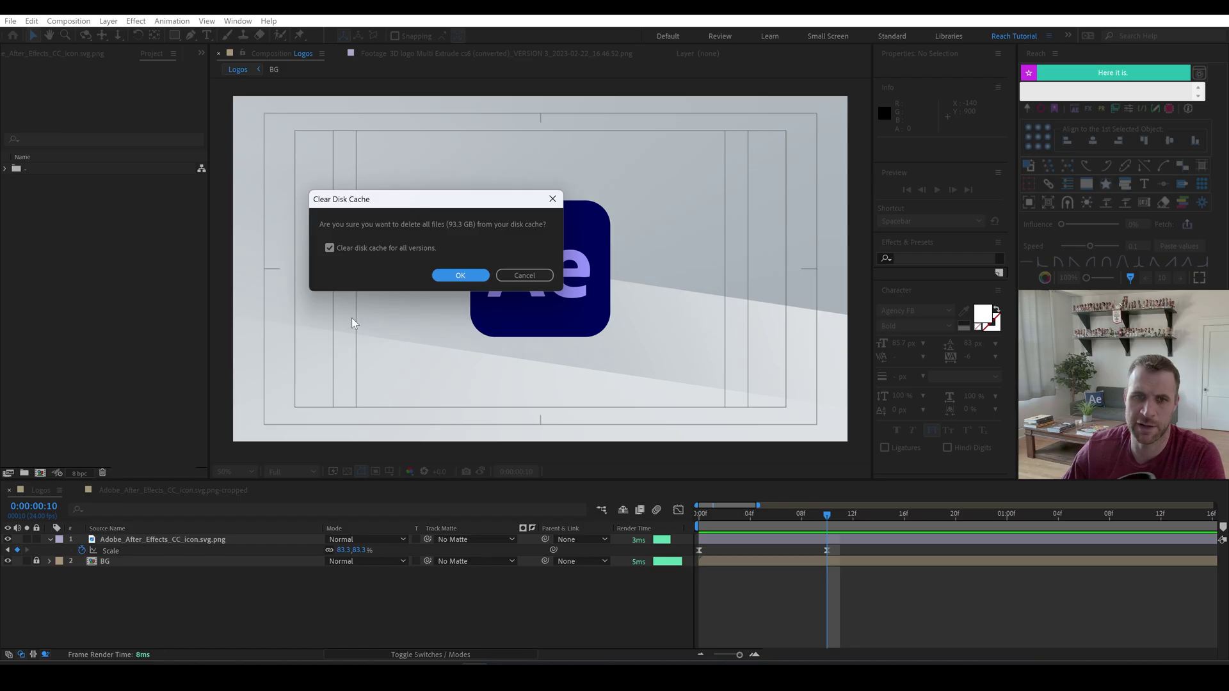
left_click(444, 280)
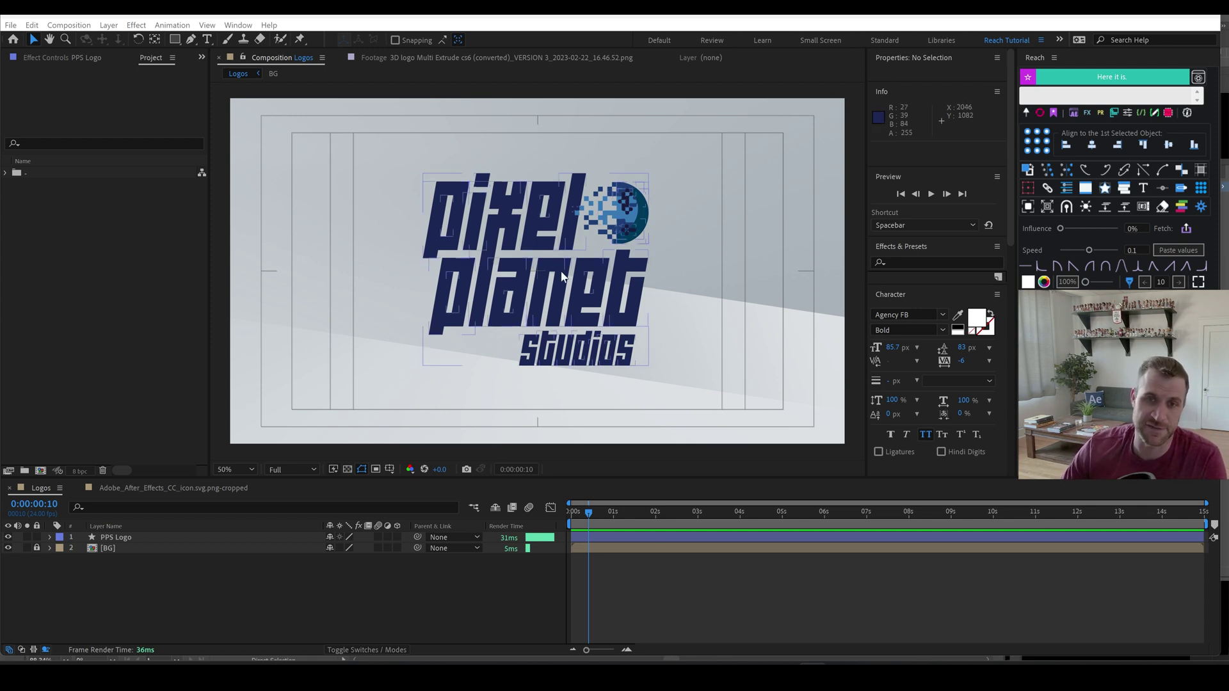
left_click(519, 270)
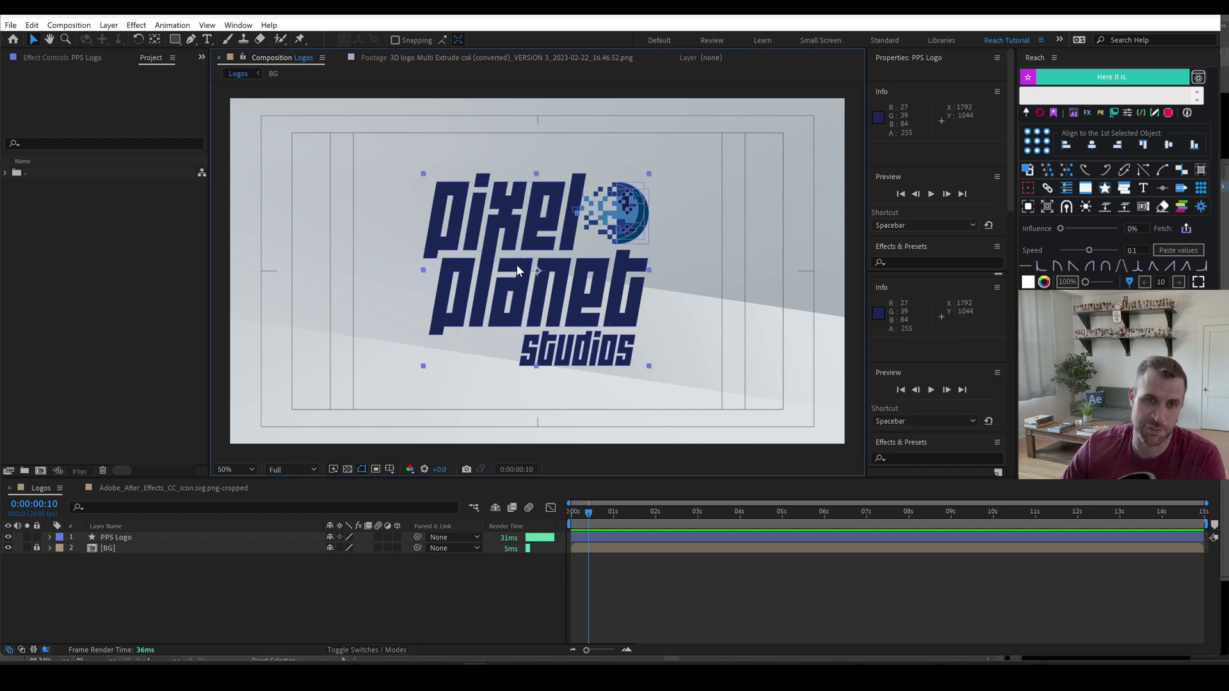
left_click(50, 538)
left_click(113, 538)
left_click(92, 582)
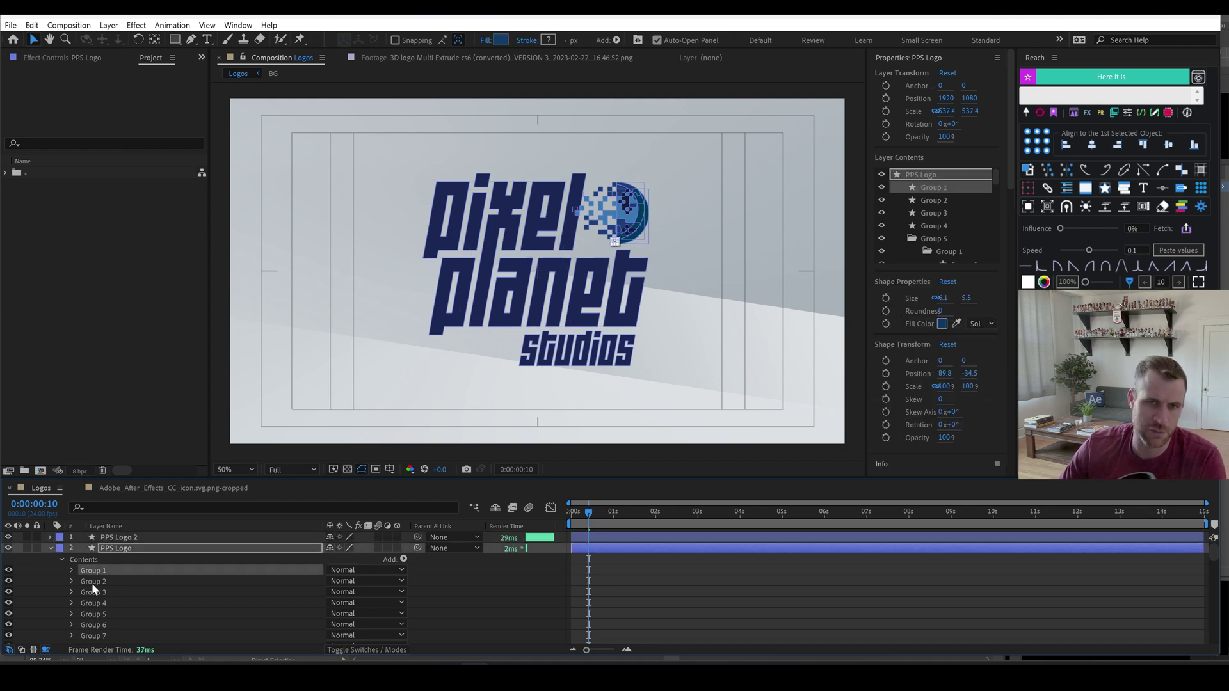
scroll(101, 593, "down", 3)
left_click(99, 602)
scroll(101, 601, "down", 9)
left_click(102, 611)
scroll(104, 621, "down", 4)
left_click(98, 616)
left_click(97, 605)
left_click(109, 584)
scroll(110, 570, "up", 20)
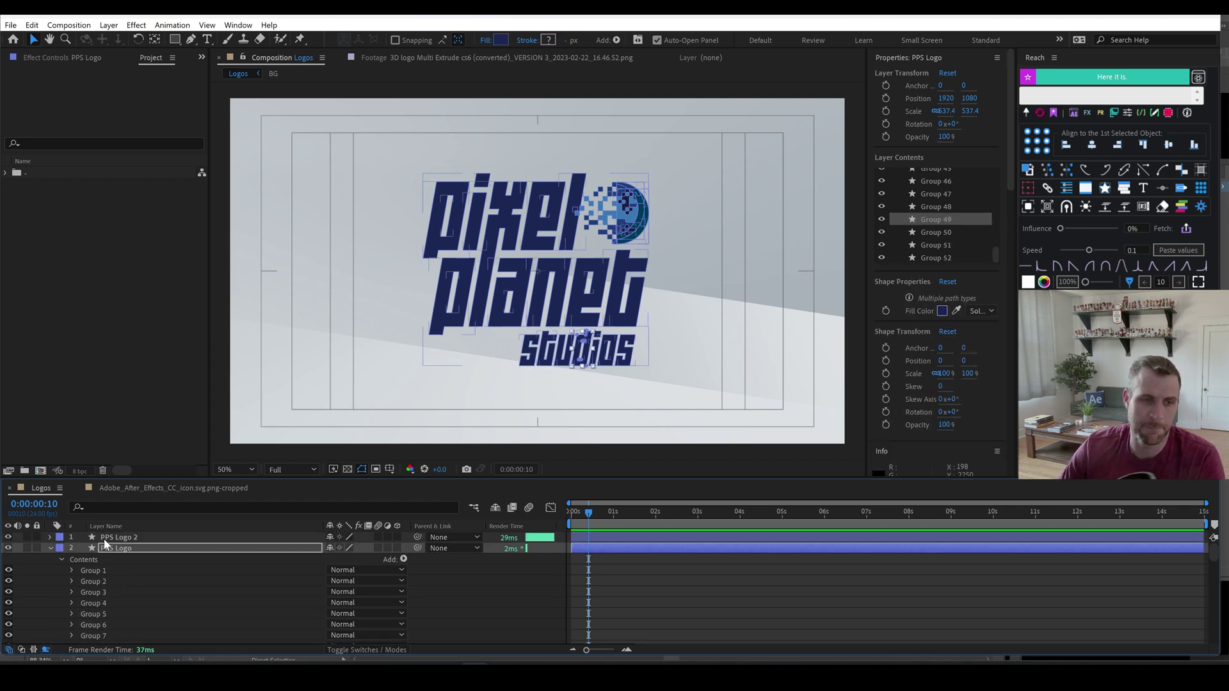
left_click(117, 548)
left_click(113, 537)
key("Delete")
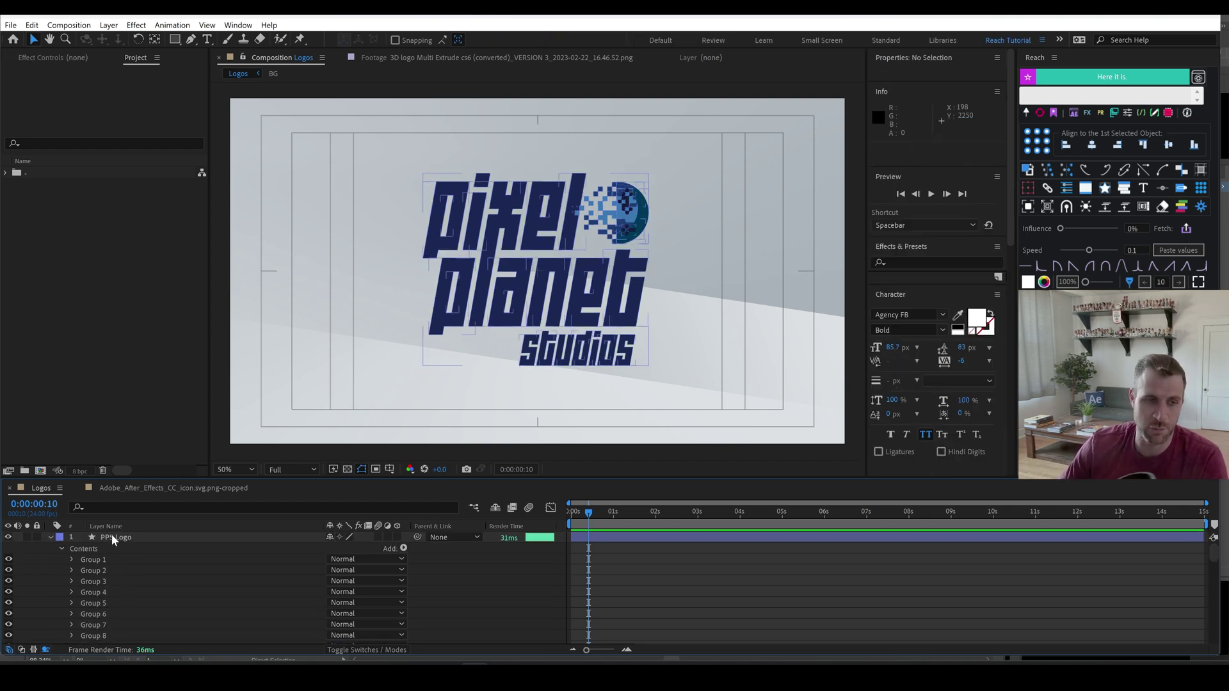
left_click(112, 535)
left_click(50, 538)
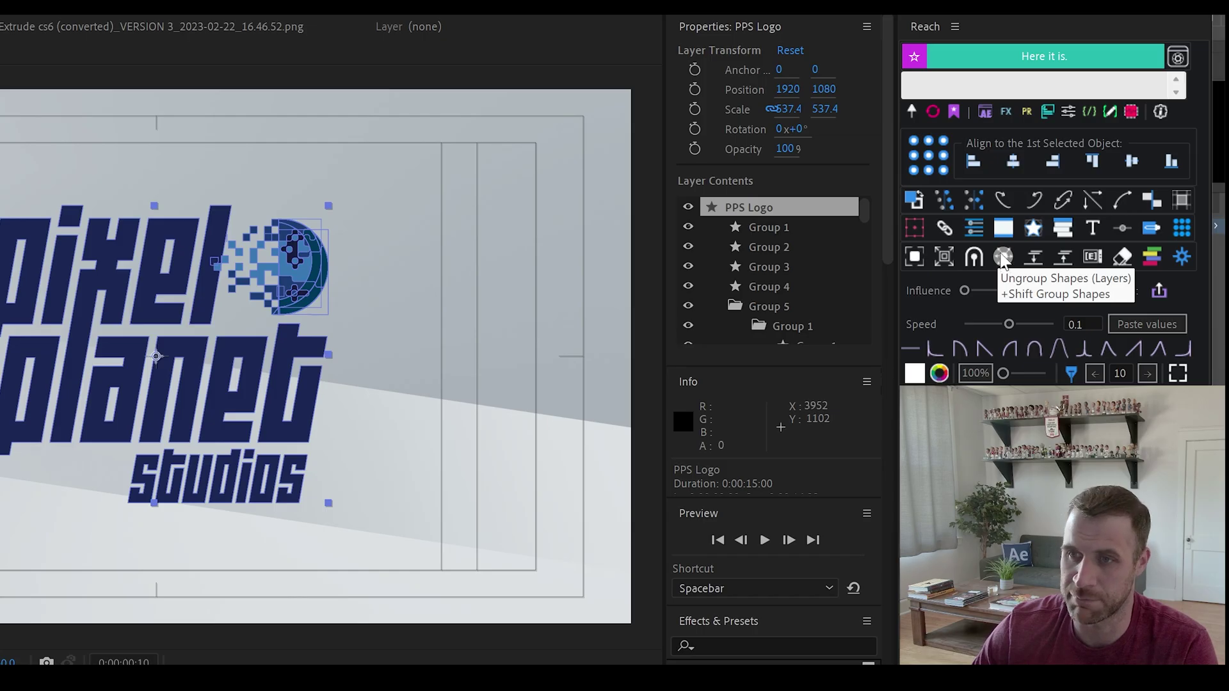
Explode PPS Logo into per-group shape layers, then test-move the p and n letters and undo.
left_click(1003, 256)
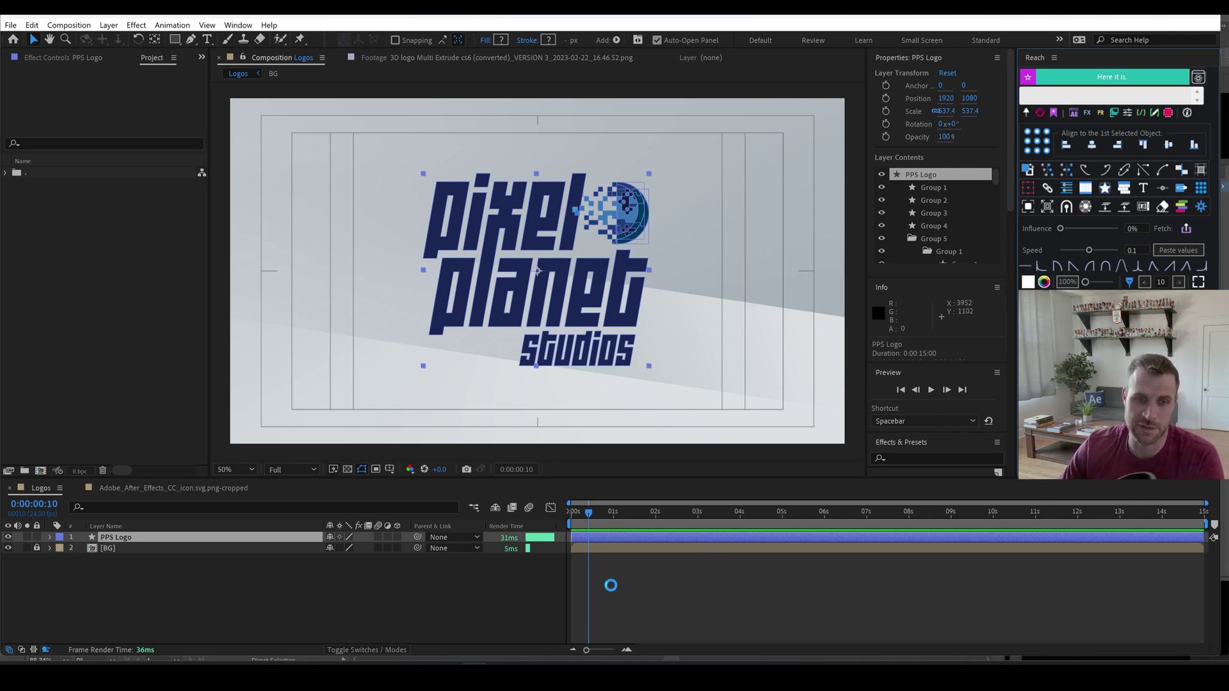
left_click_drag(453, 322, 440, 322)
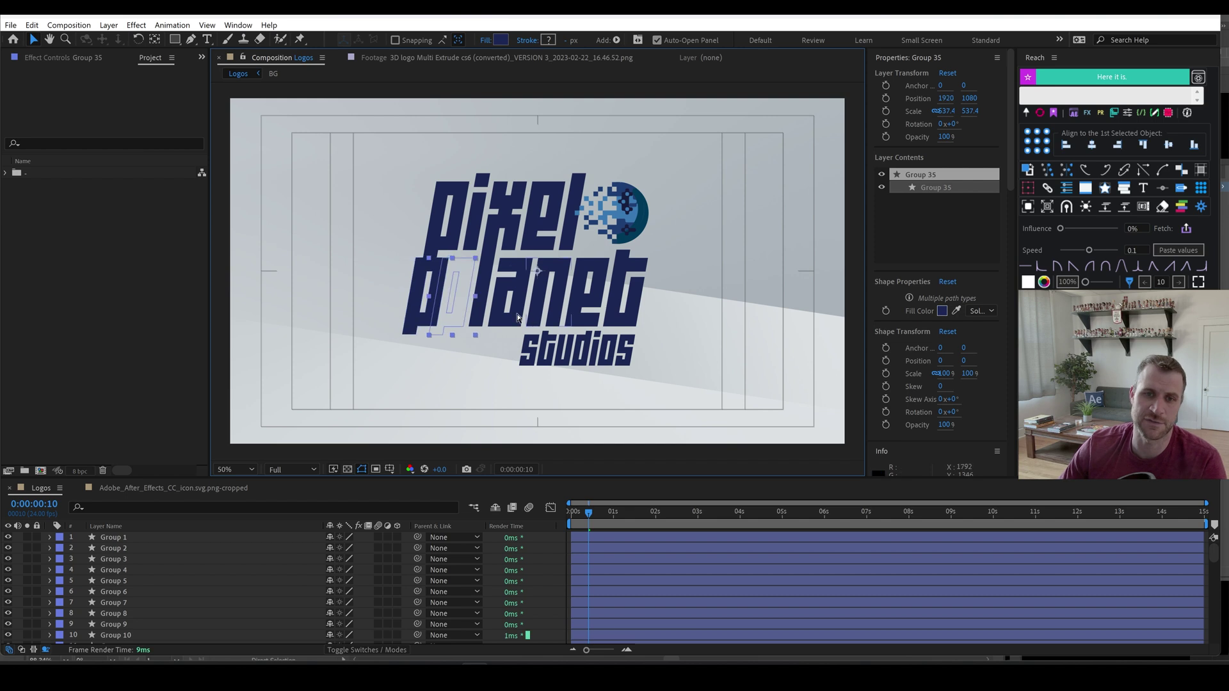
key("ctrl+z")
left_click_drag(567, 313, 707, 337)
key("ctrl+z")
key("ctrl+z")
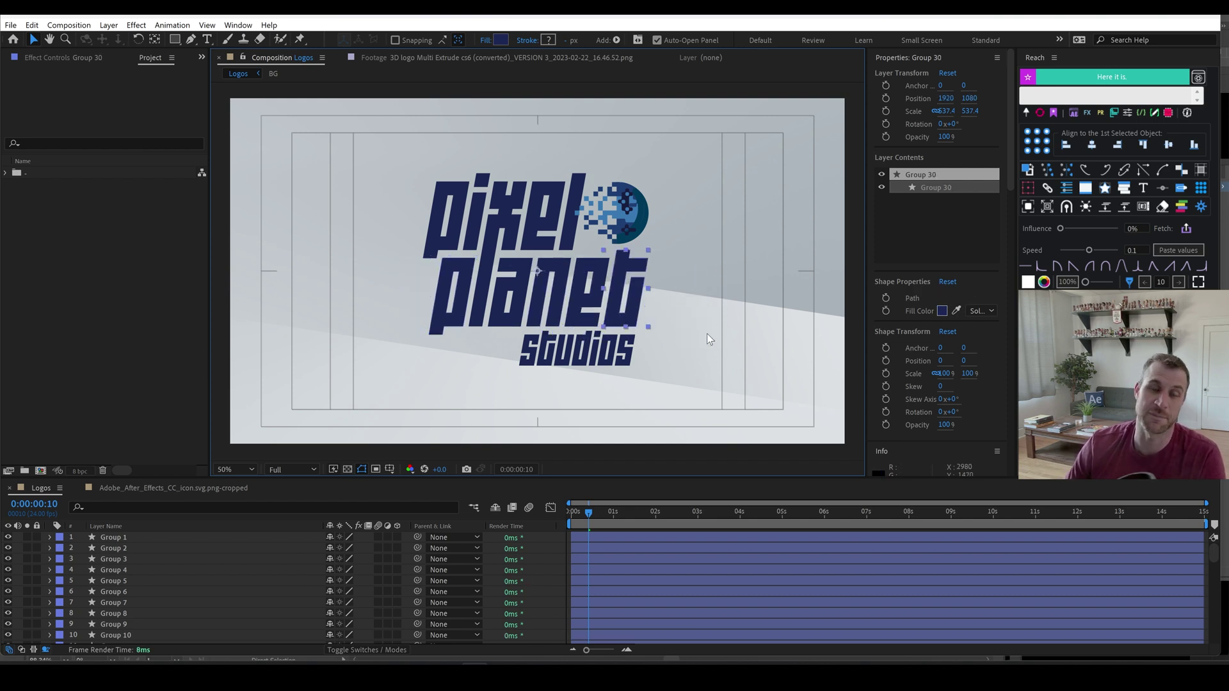
left_click(707, 333)
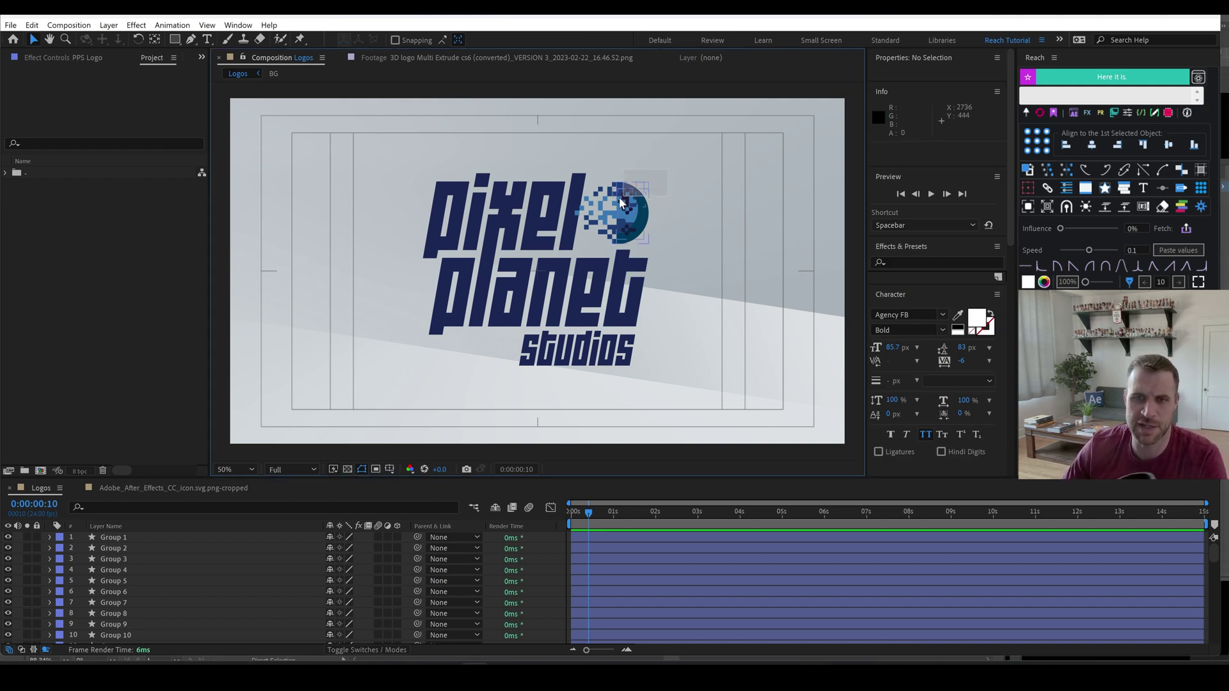
Merge the planet's pixel piece layers into one shape layer with a centred anchor point.
key("ctrl+a")
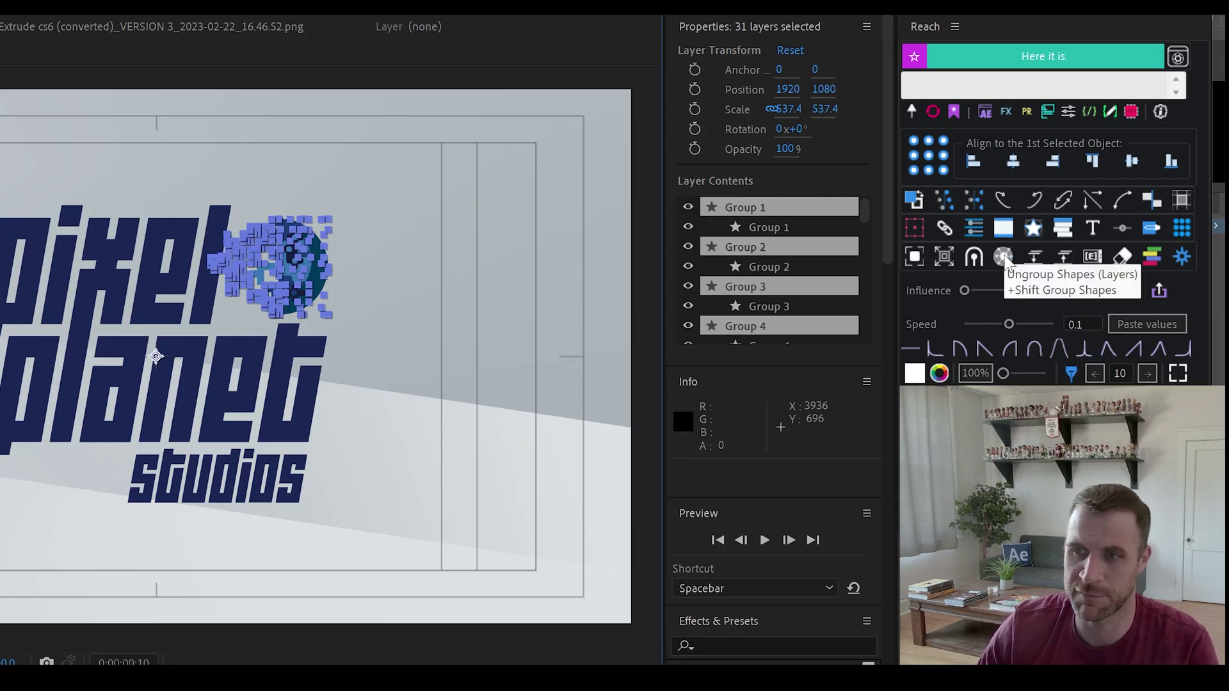
left_click(1005, 259)
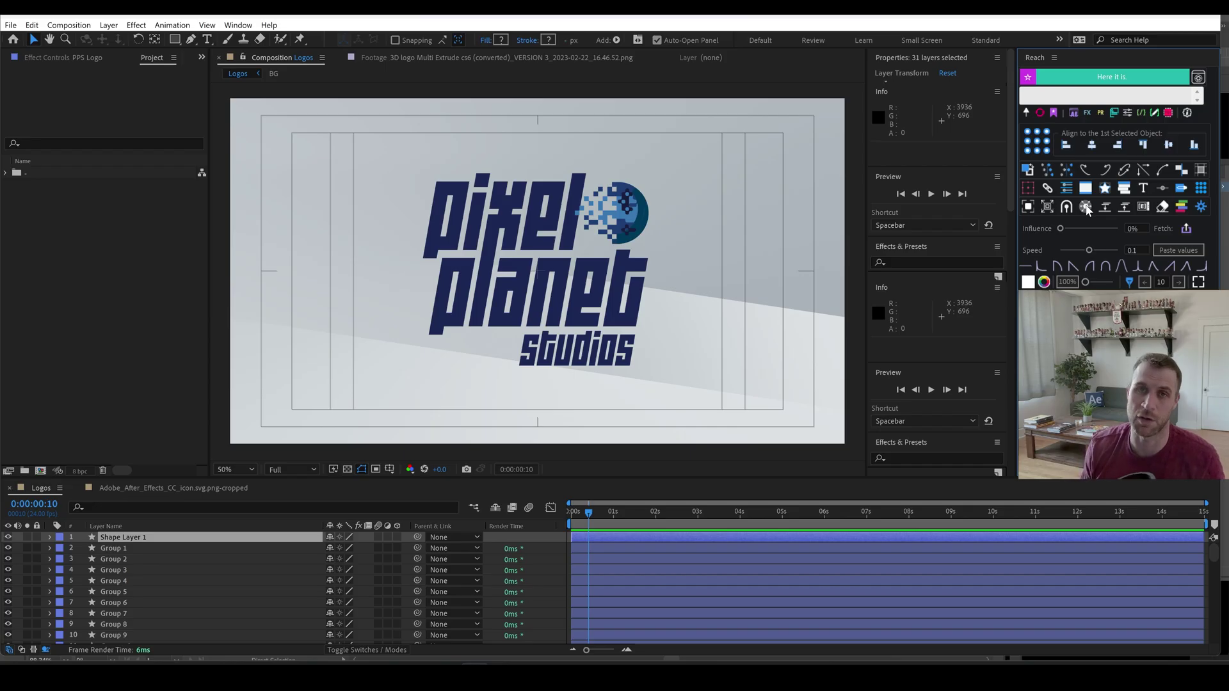
left_click(1086, 208)
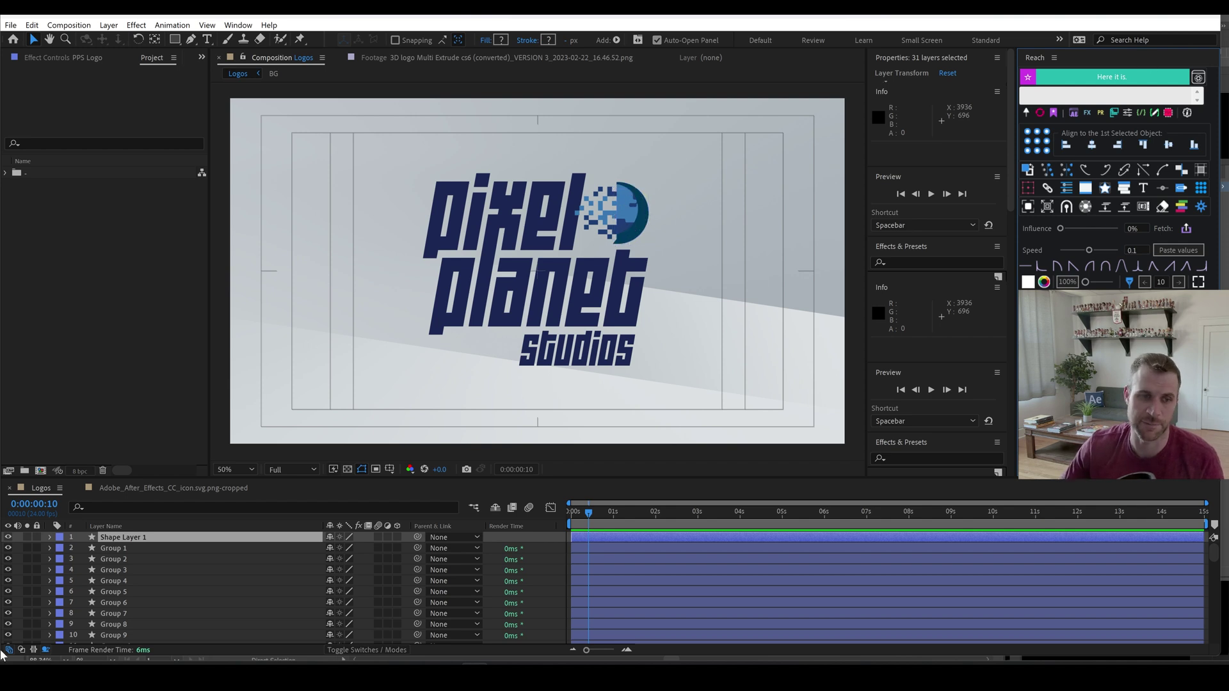
Select Group 3 through Group 6, then make the original PPS Logo layer visible and solo it.
left_click(118, 570)
left_click(116, 604, "shift")
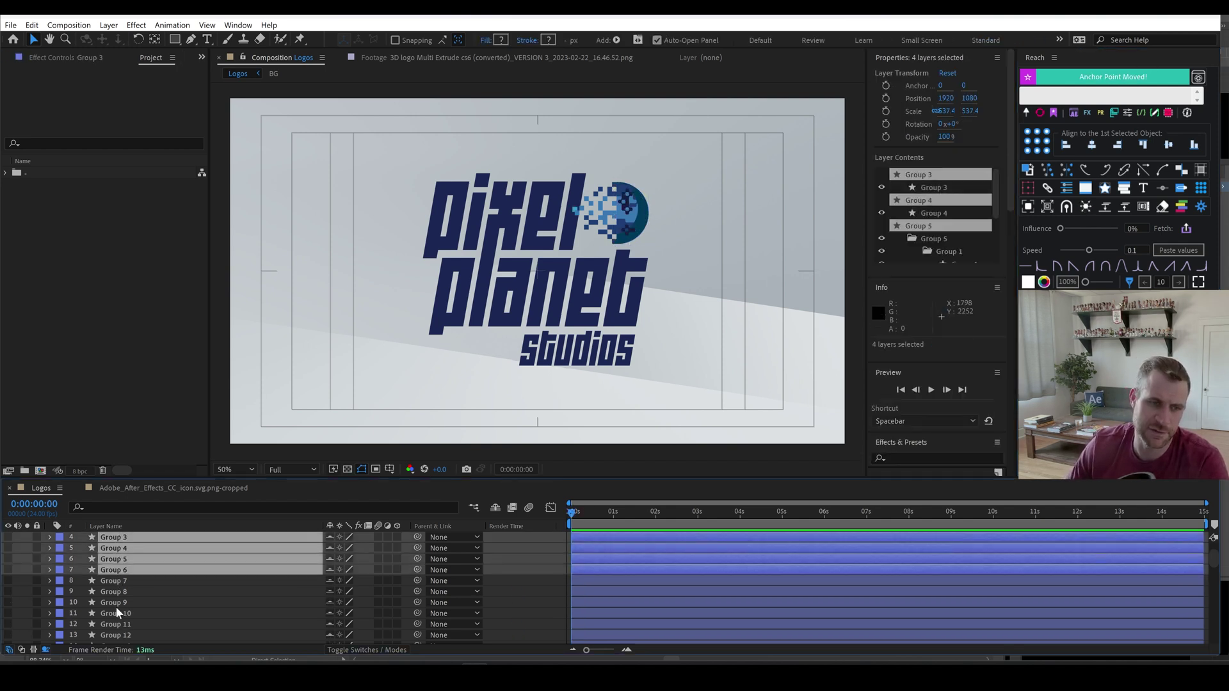
scroll(116, 607, "down", 10)
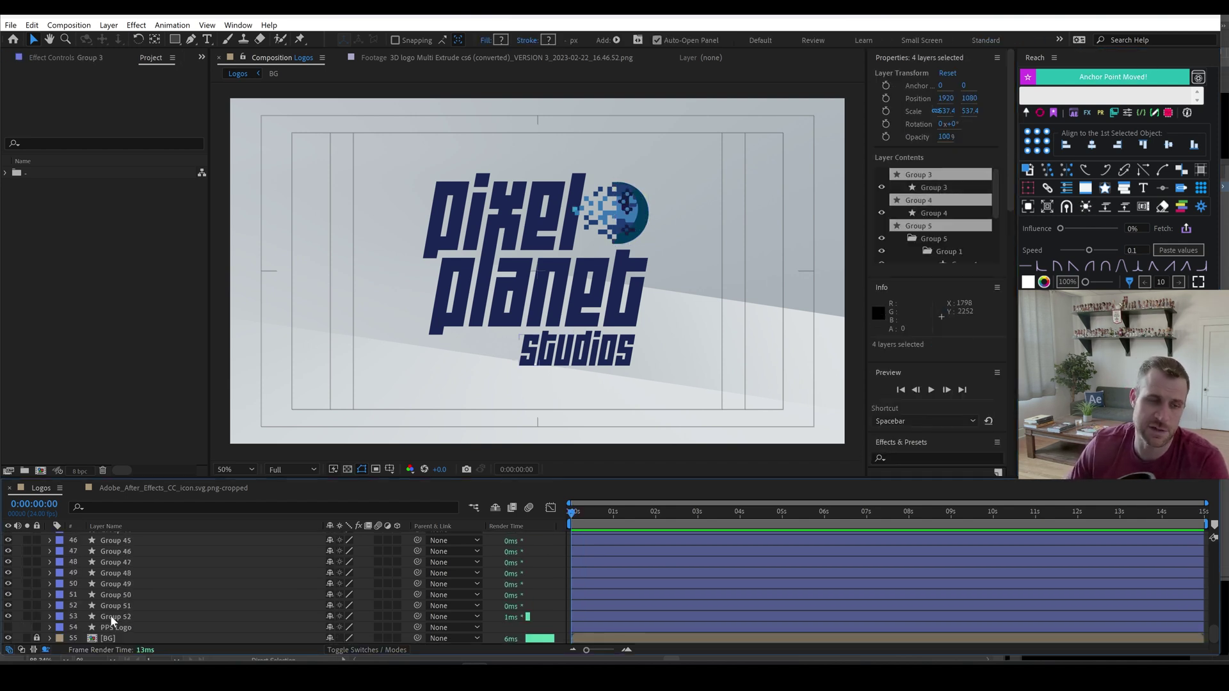
left_click(123, 627)
left_click(8, 628)
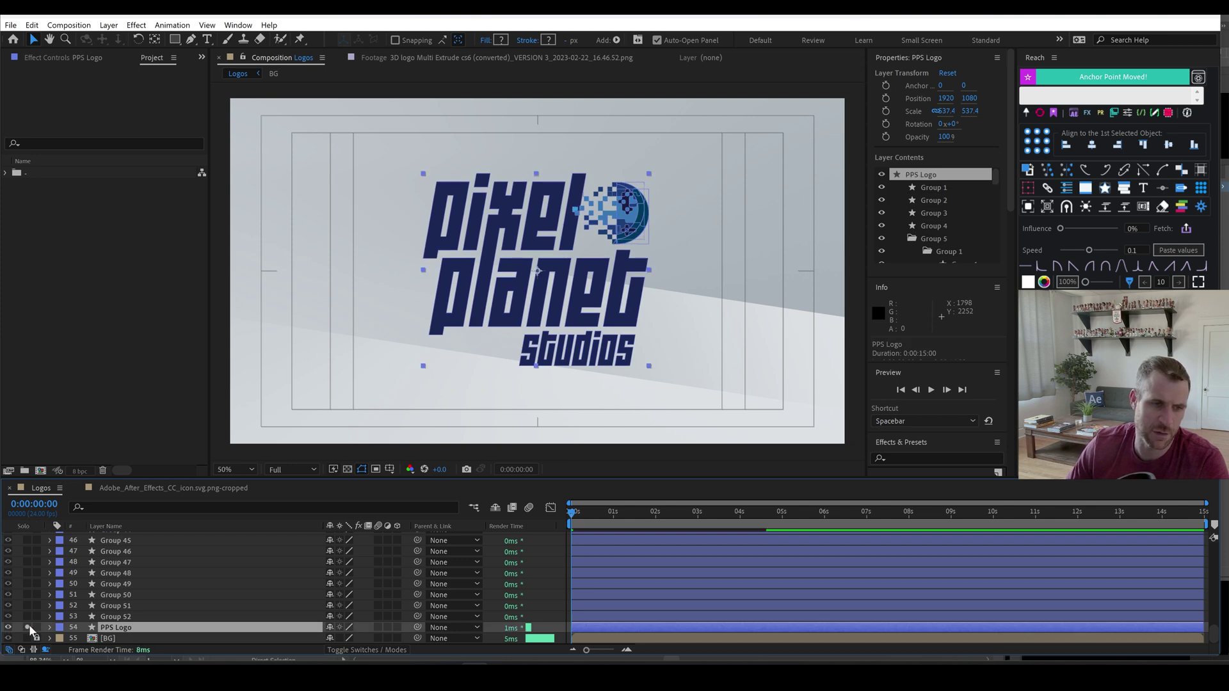
left_click(29, 625)
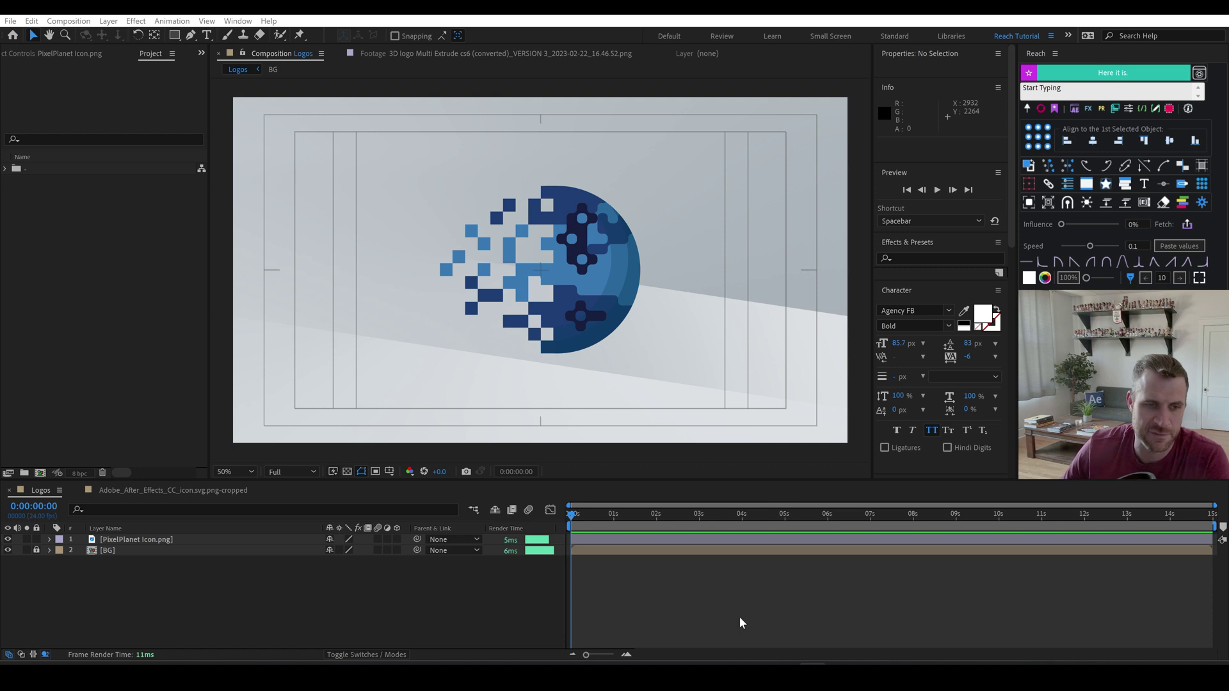
Give the PixelPlanet icon's Rotation a time*500 expression and preview the spin.
left_click(128, 540)
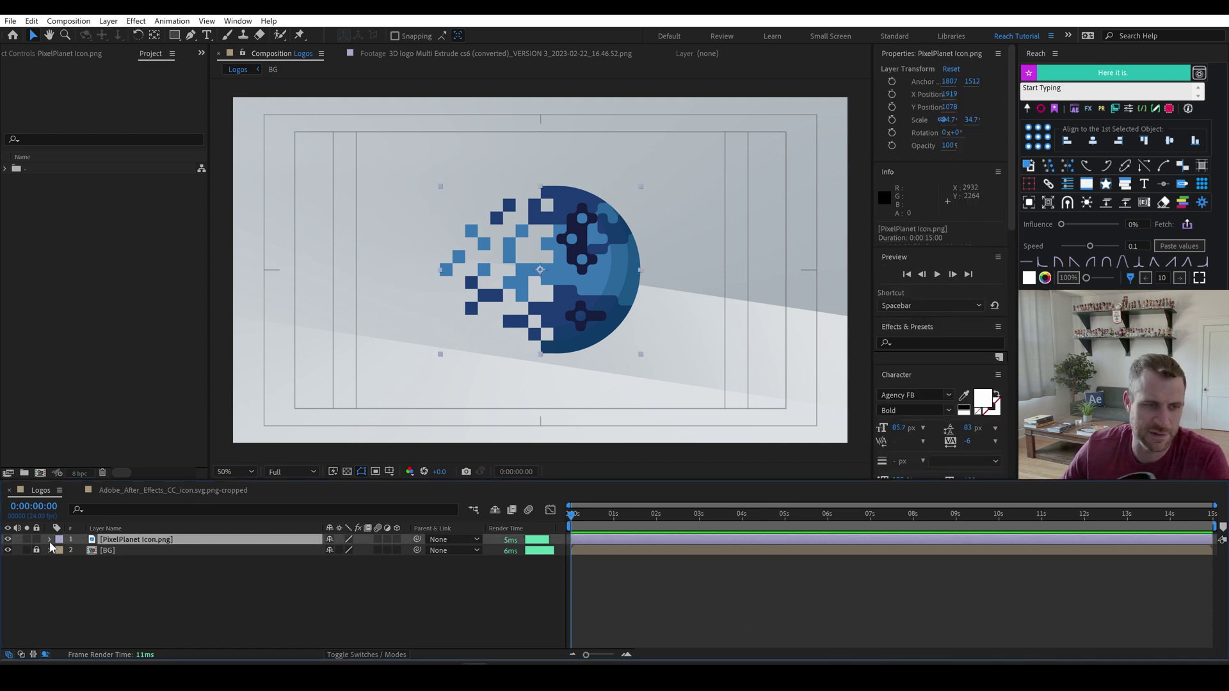
key("r")
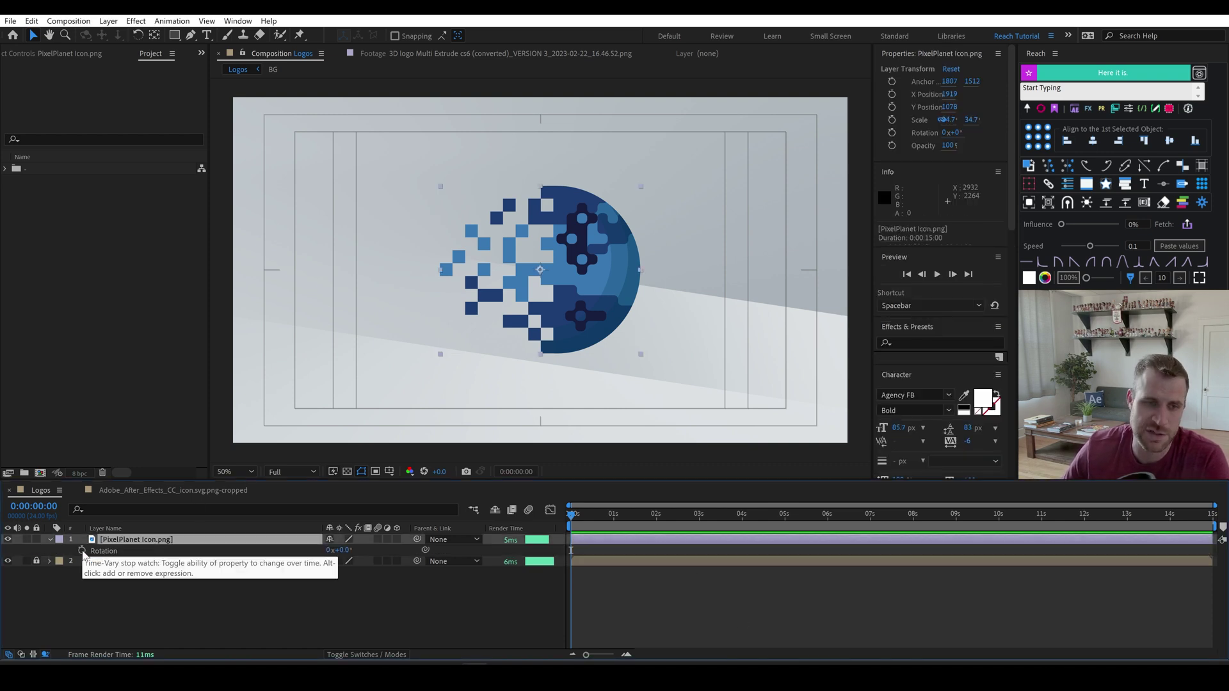
left_click(81, 552, "alt")
type("time")
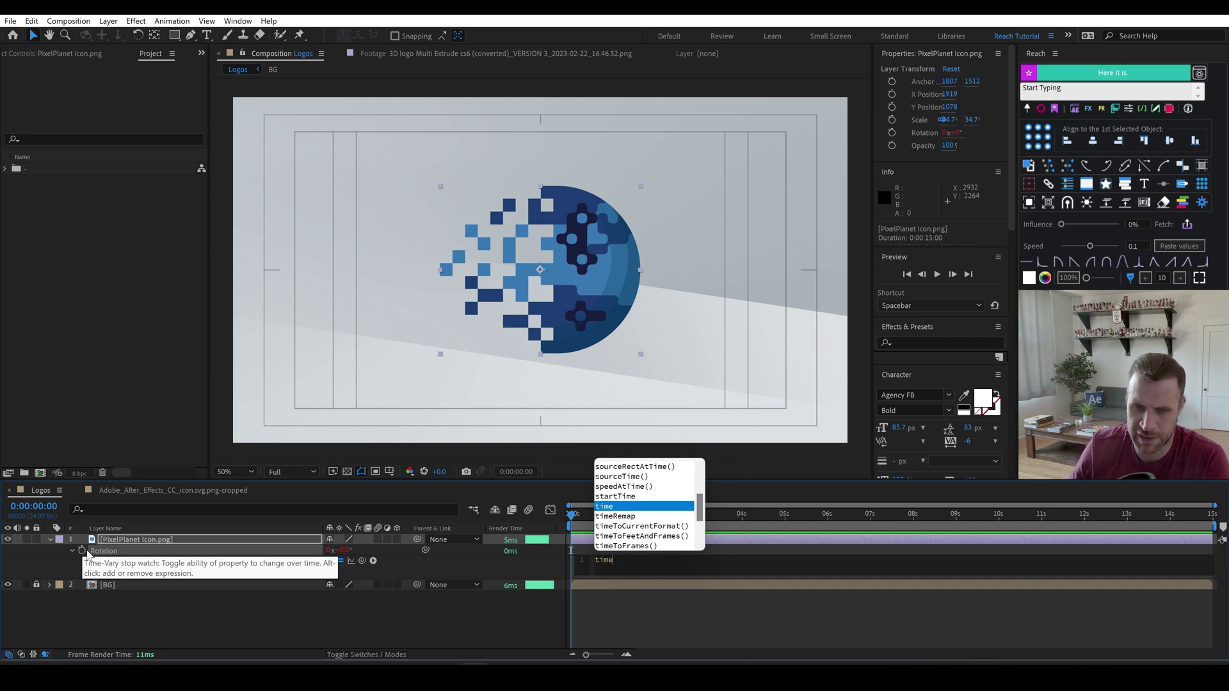
type("*500")
key("KP_Enter")
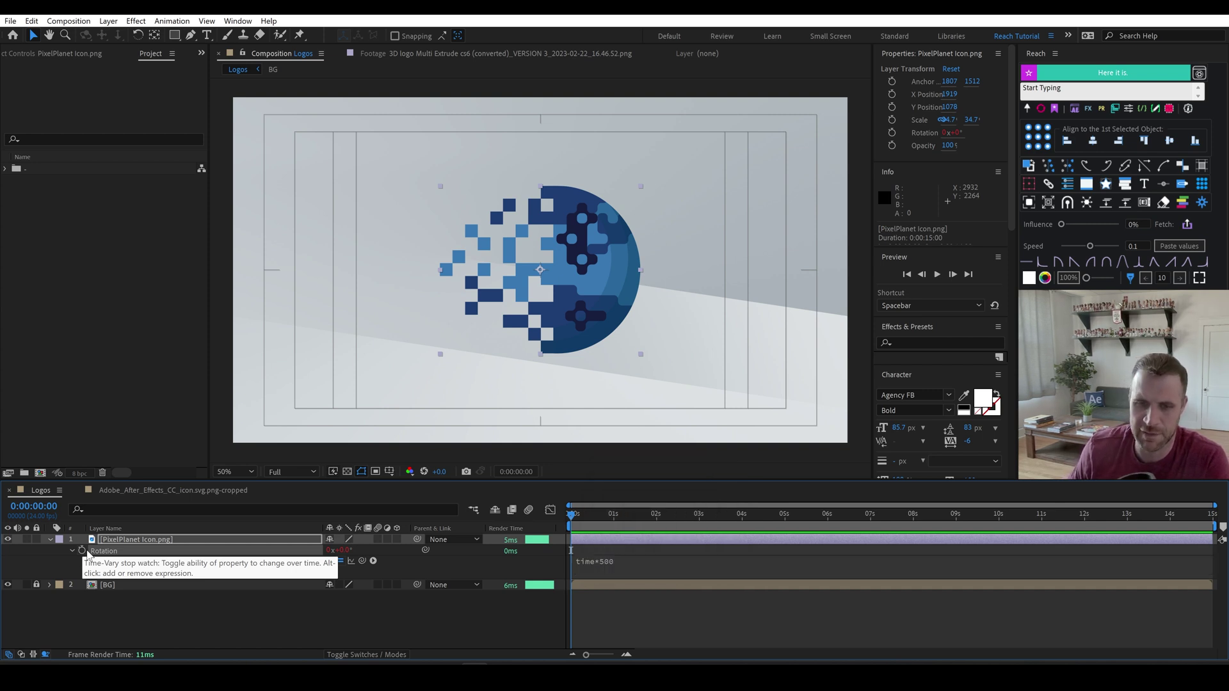
key("space")
key("space")
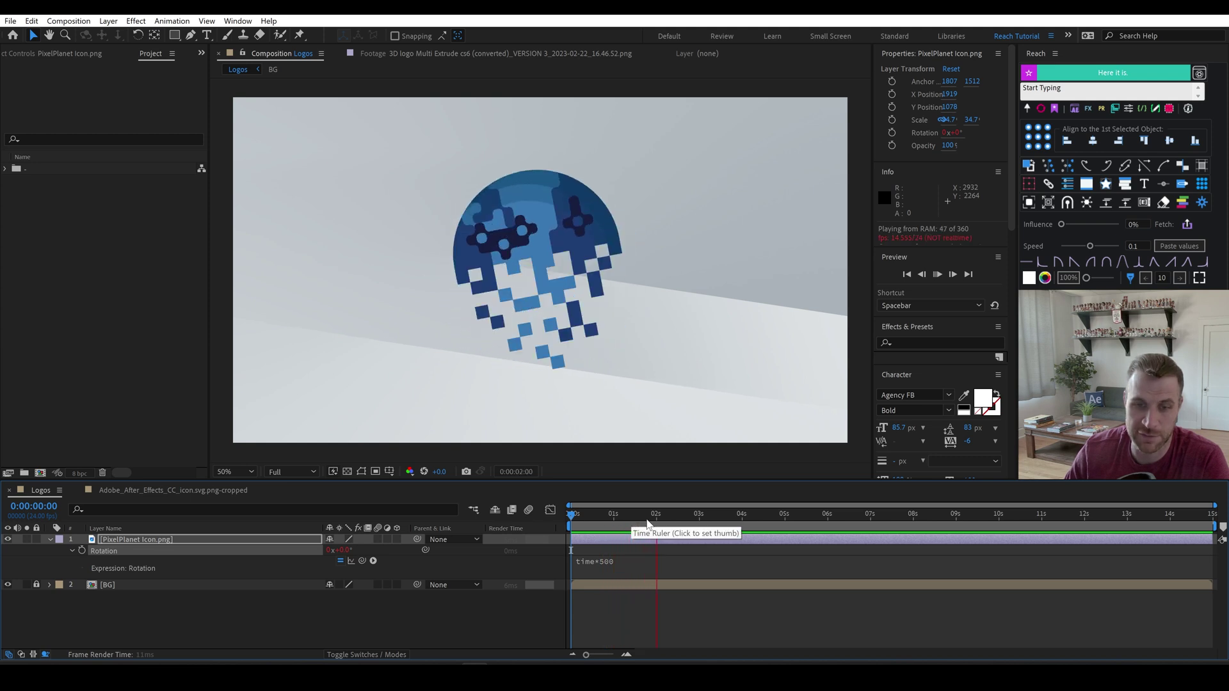
key("space")
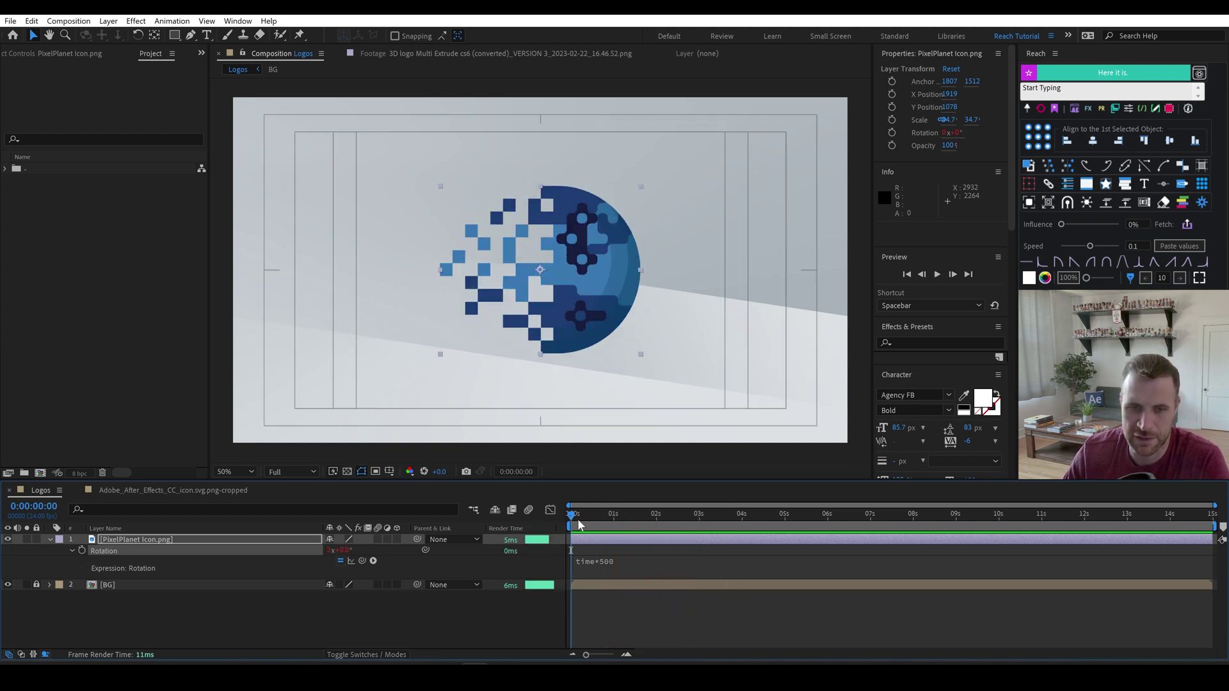
key("space")
Change the rotation multiplier to time*200 and preview the slower spin.
left_click(620, 562)
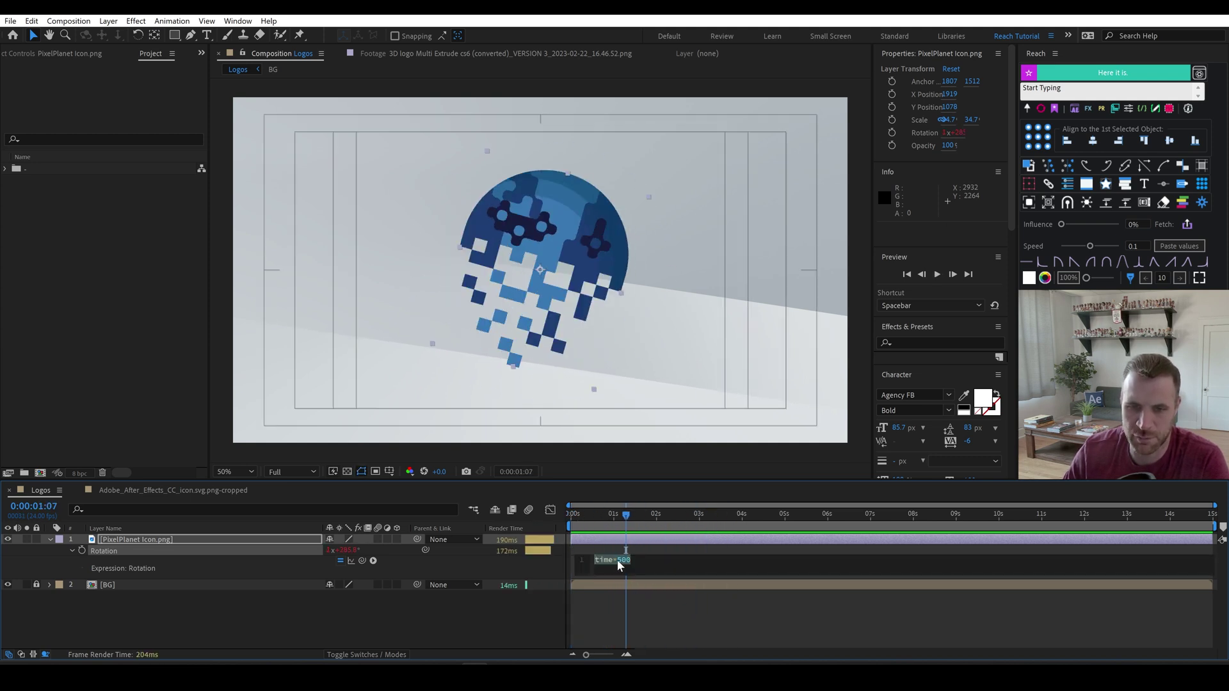
double_click(619, 562)
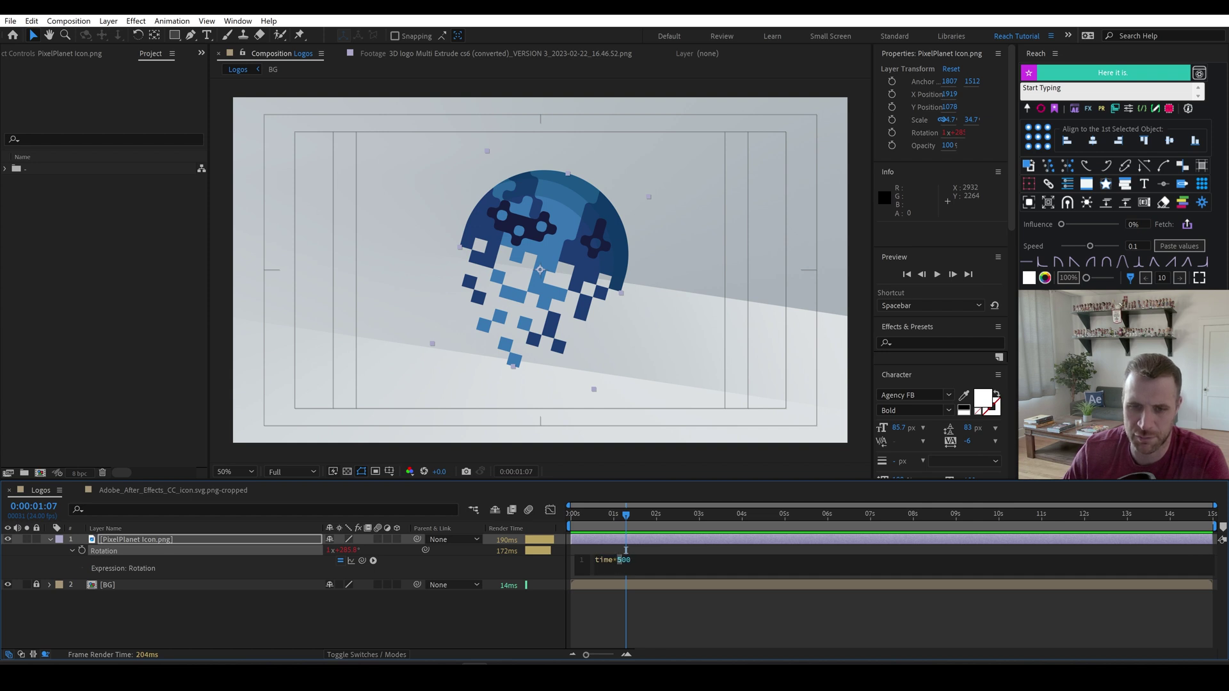
left_click(615, 612)
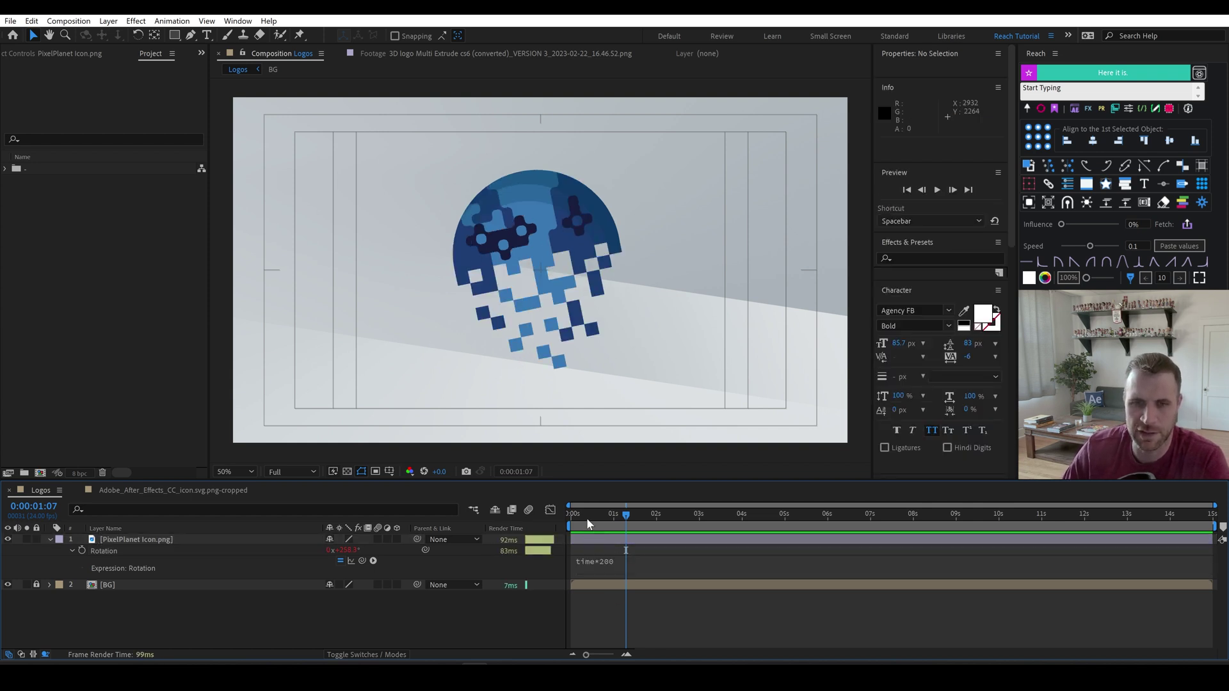
key("space")
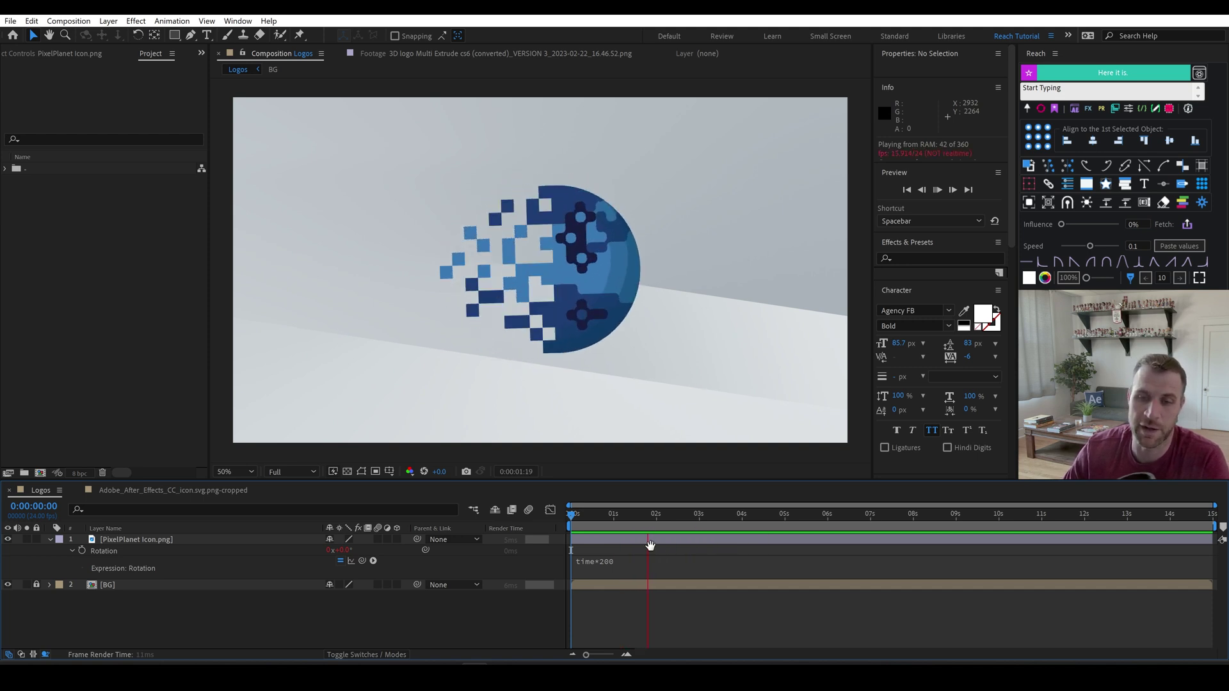
key("space")
Bake the icon's Rotation expression into keyframes with Reach and scrub to check it.
left_click(111, 553)
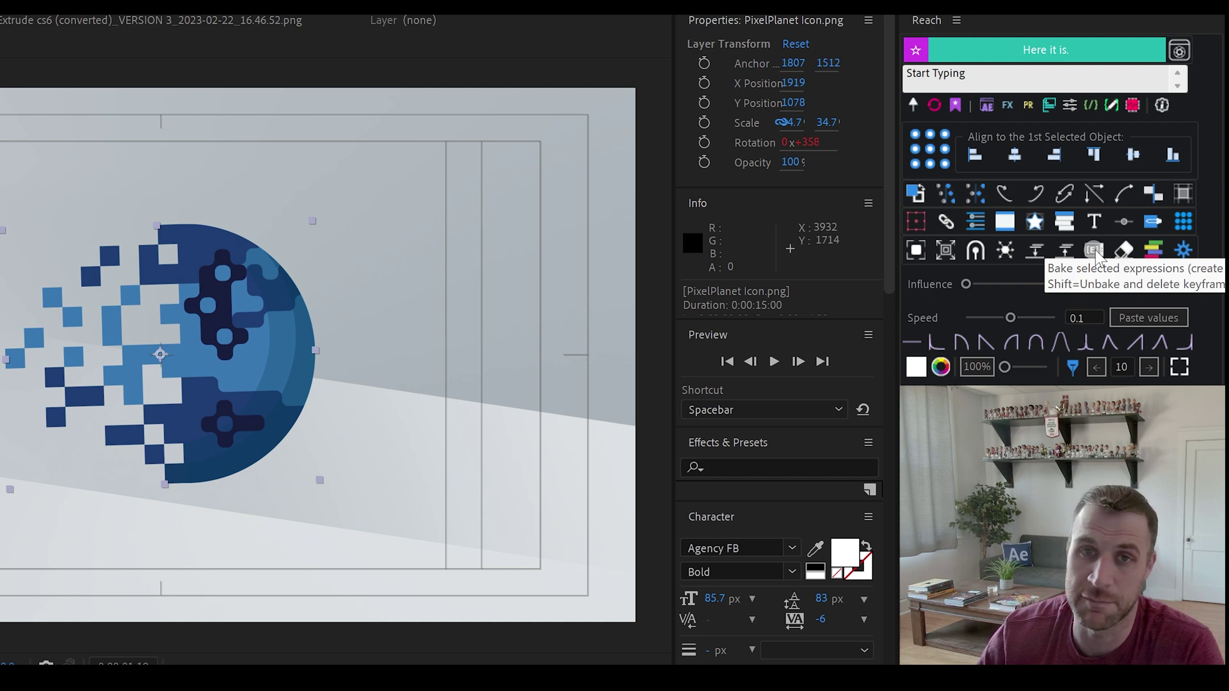
left_click(1095, 251)
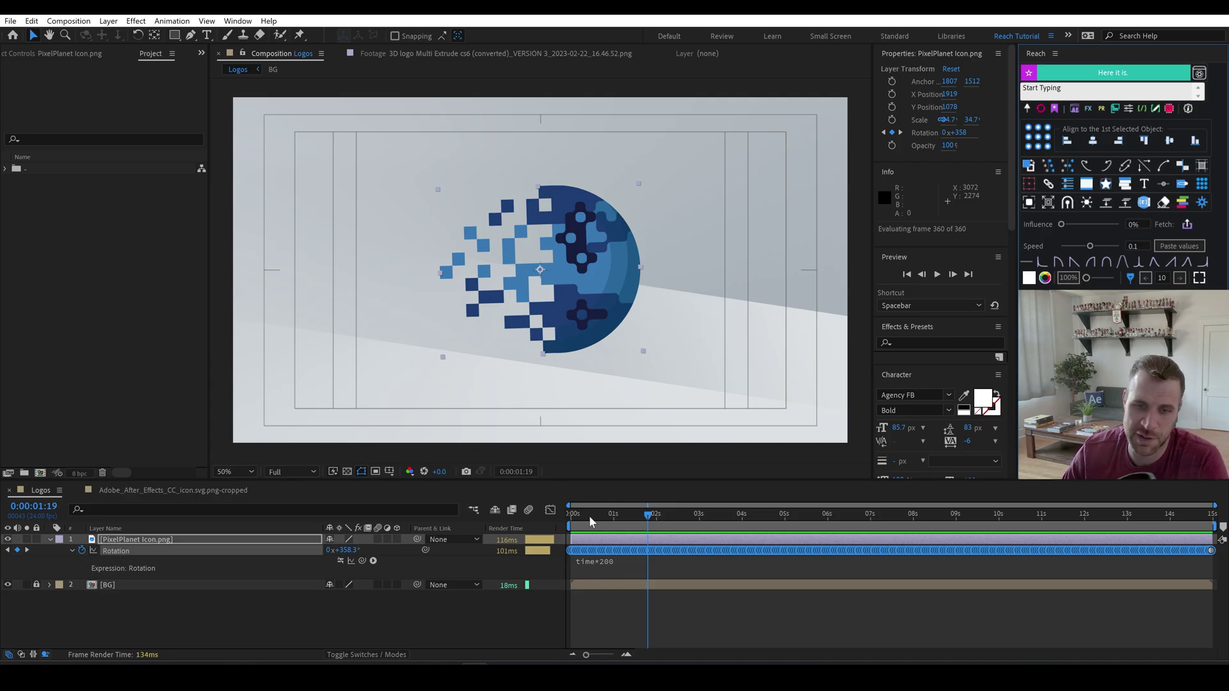
mouse_move(590, 522)
left_mouse_down()
mouse_move(573, 522)
mouse_move(998, 523)
mouse_move(1161, 568)
mouse_move(1212, 522)
mouse_move(569, 522)
left_mouse_up()
left_click(422, 574)
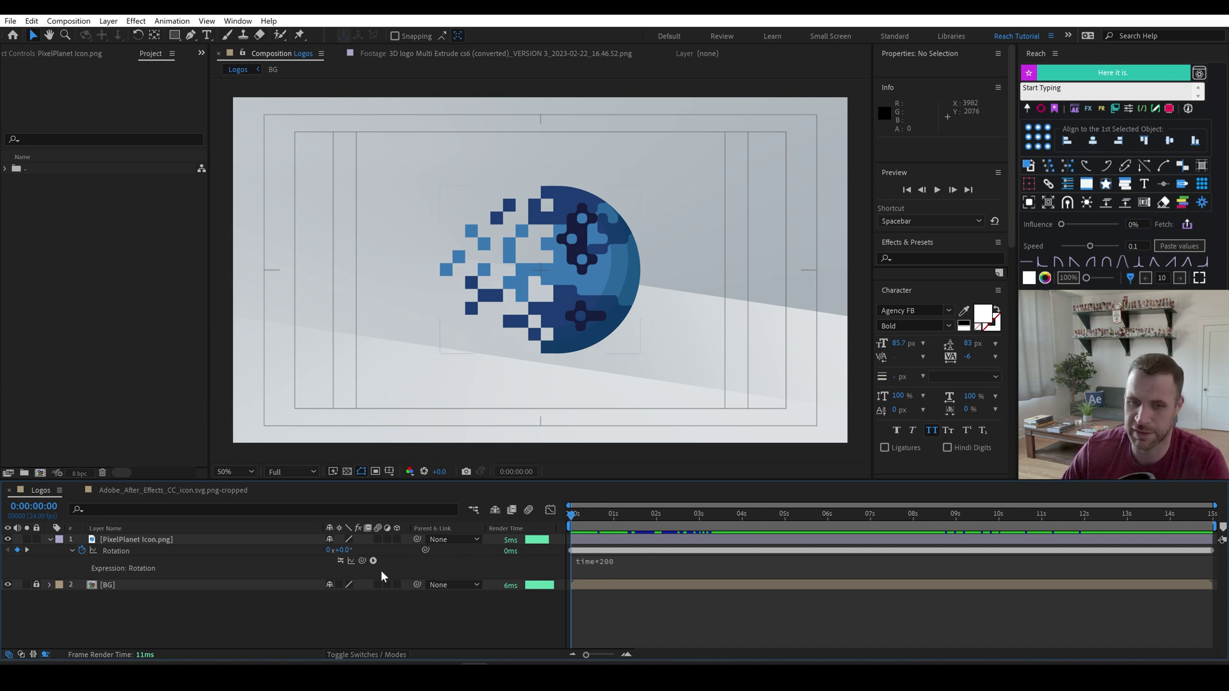
Remove the baked keyframes, set the Rotation expression to time*100, and scrub to about two seconds.
left_click(115, 553)
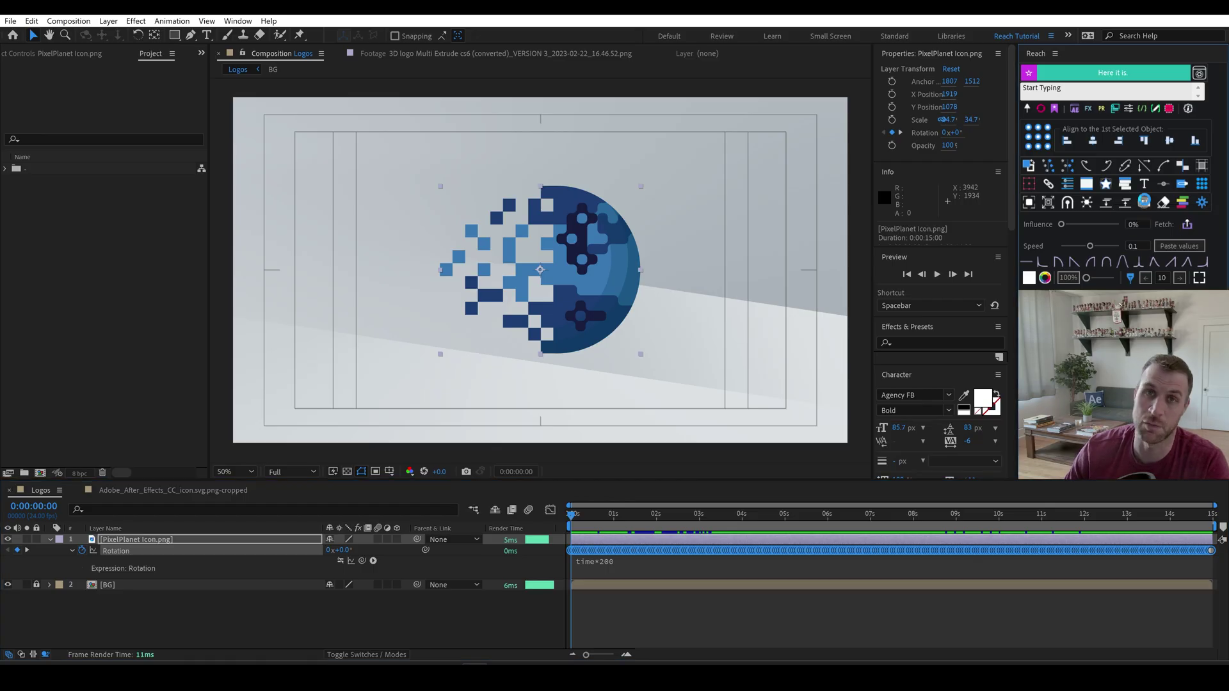
left_click(601, 548)
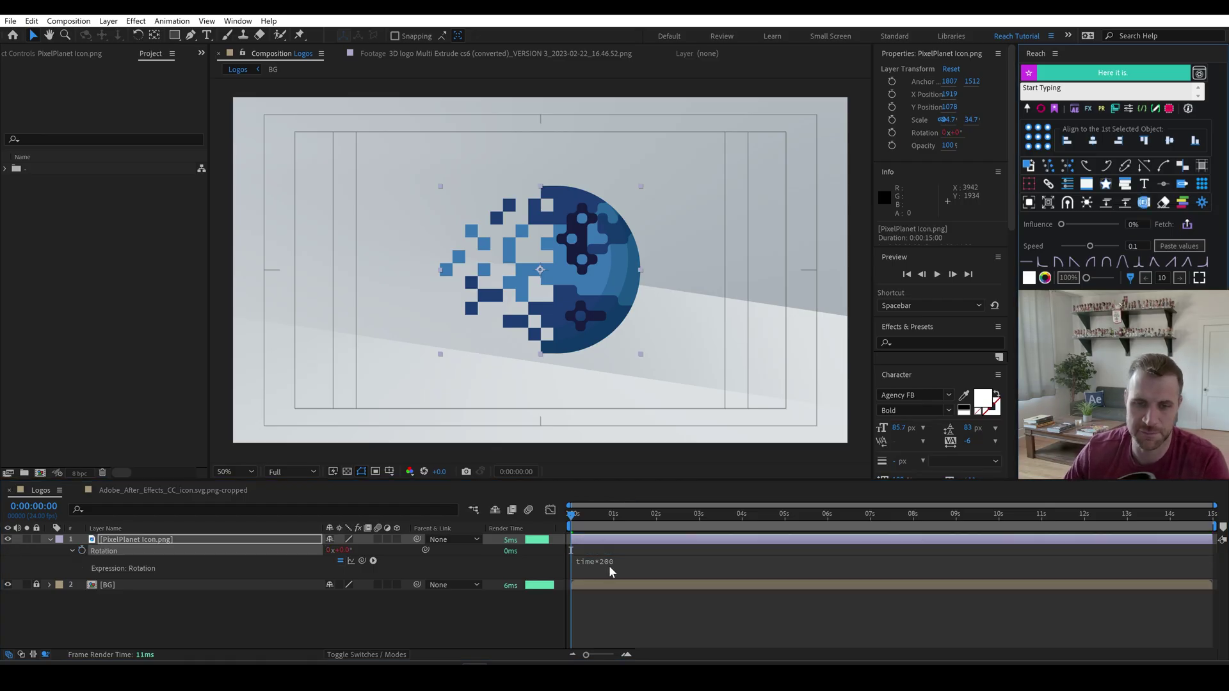
left_click(609, 567)
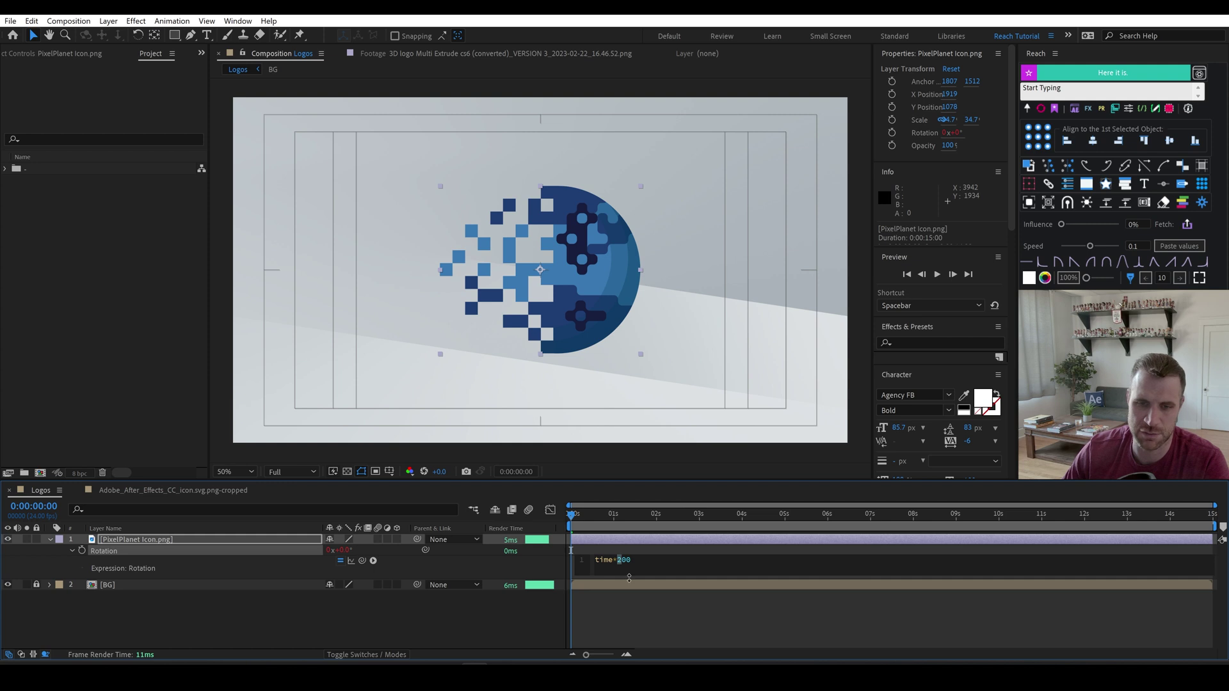
left_click(673, 623)
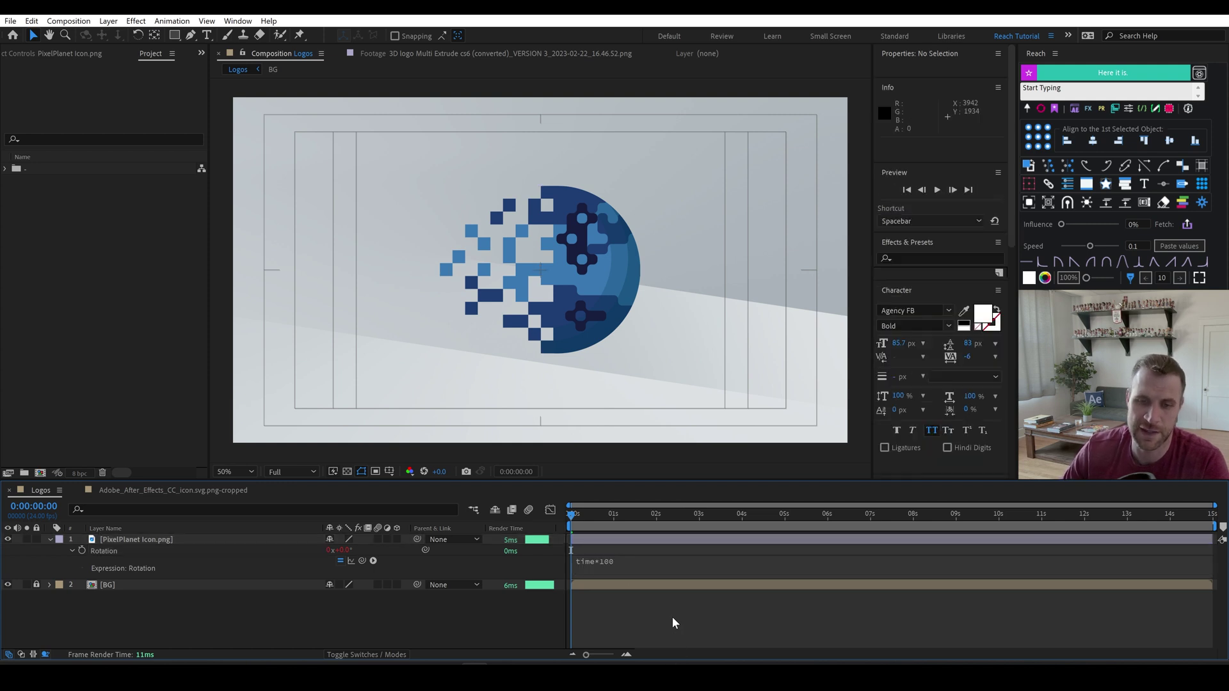
left_click(128, 539)
left_click_drag(605, 520, 675, 525)
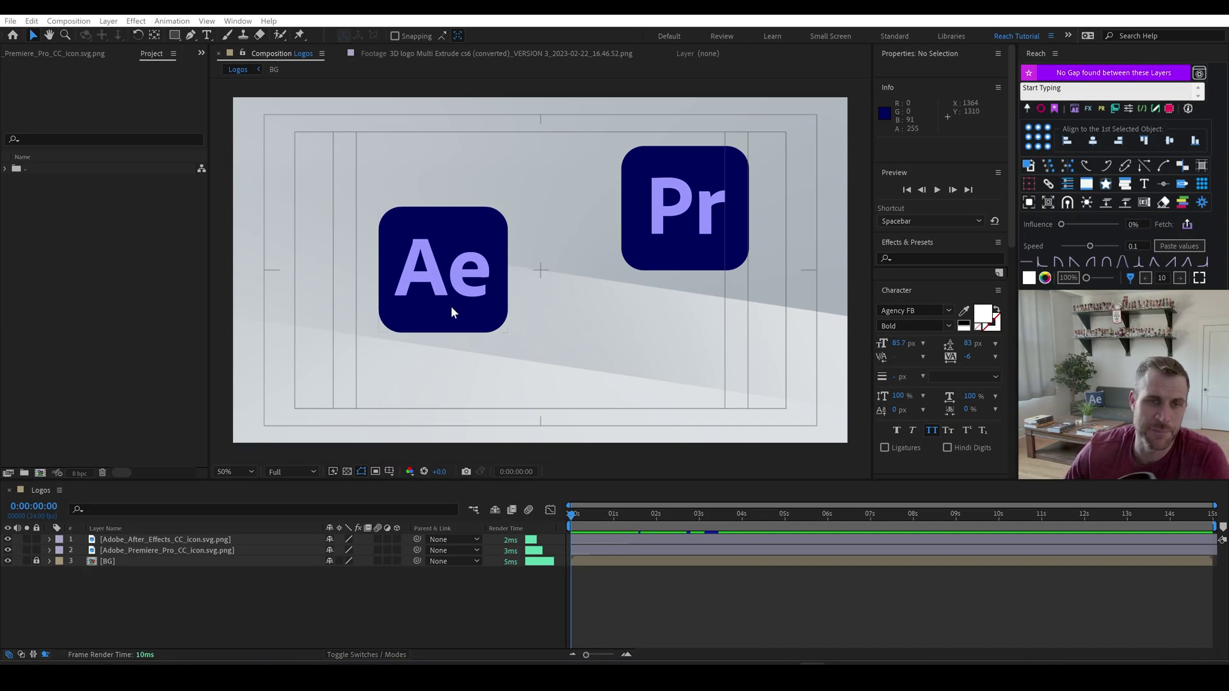
Select the Ae logo layer and run Reach's find-gap check against the Pr layer.
left_click(452, 311)
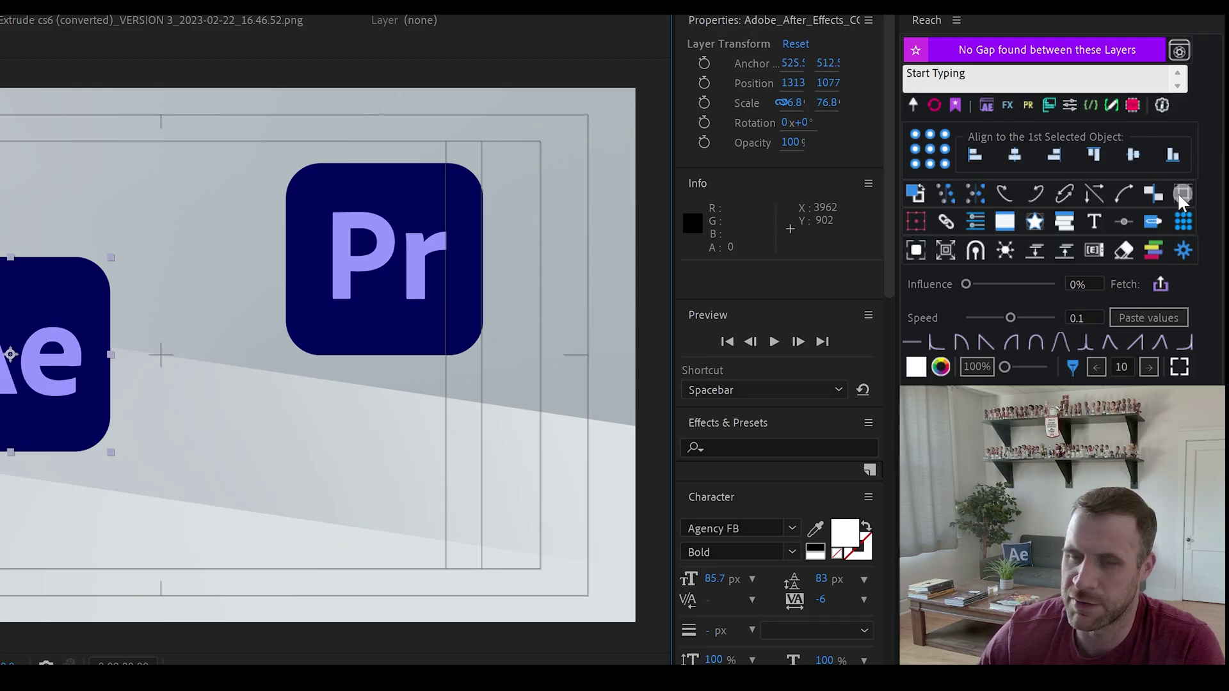
left_click(1183, 196)
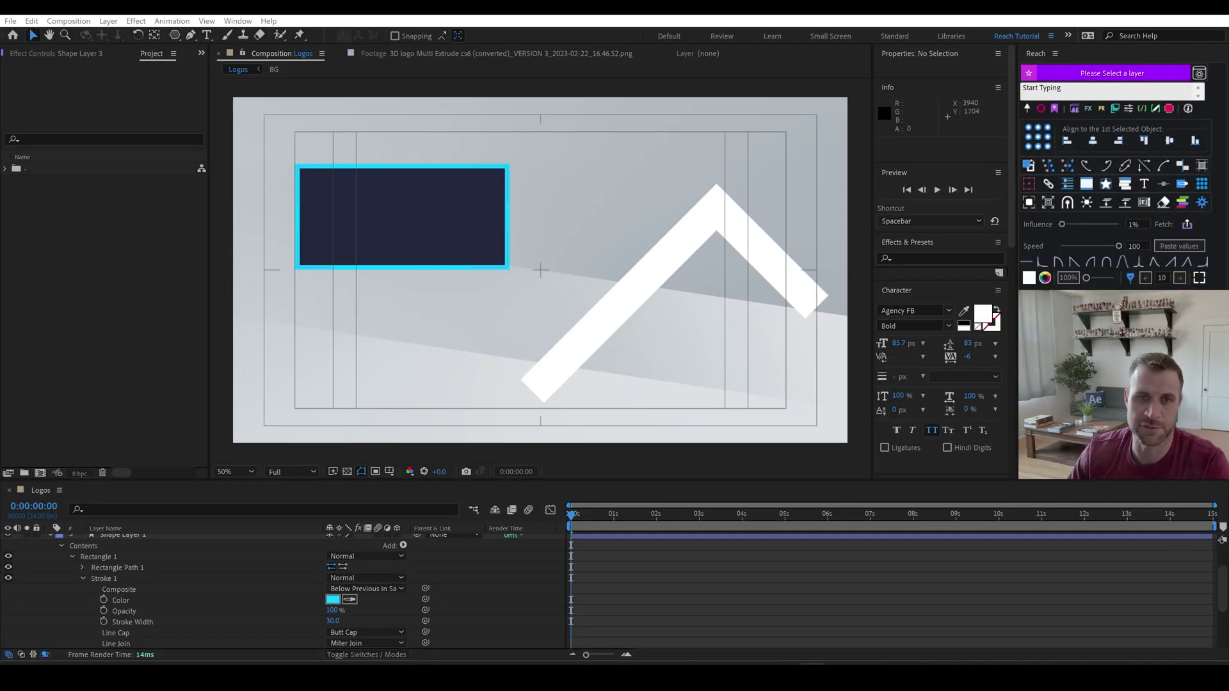
left_click(398, 233)
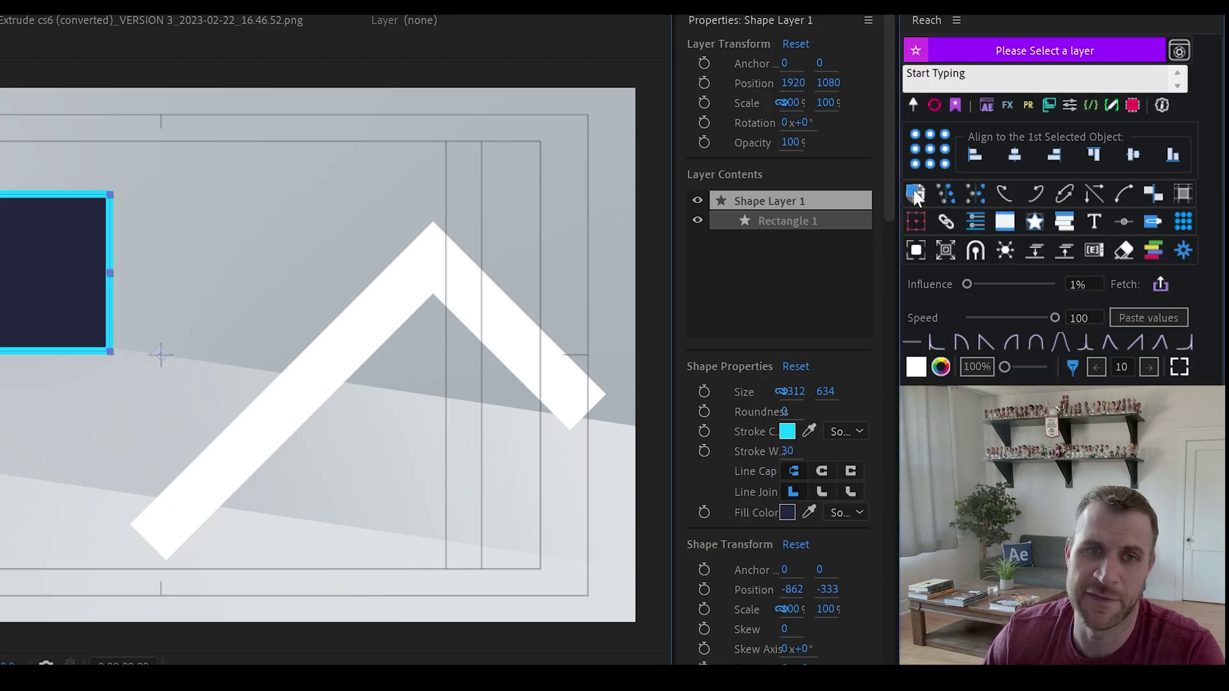
left_click(915, 193)
left_click(916, 193)
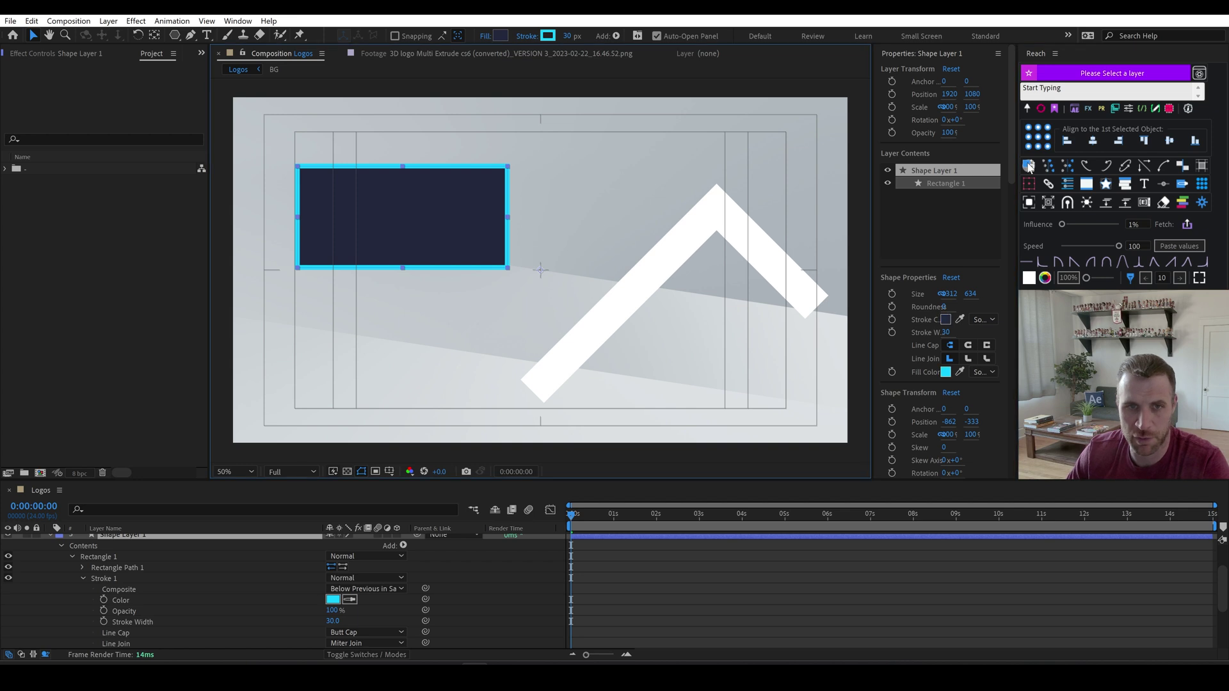
left_click(1029, 168)
left_click(1031, 170)
left_click(1029, 168)
left_click(1030, 168)
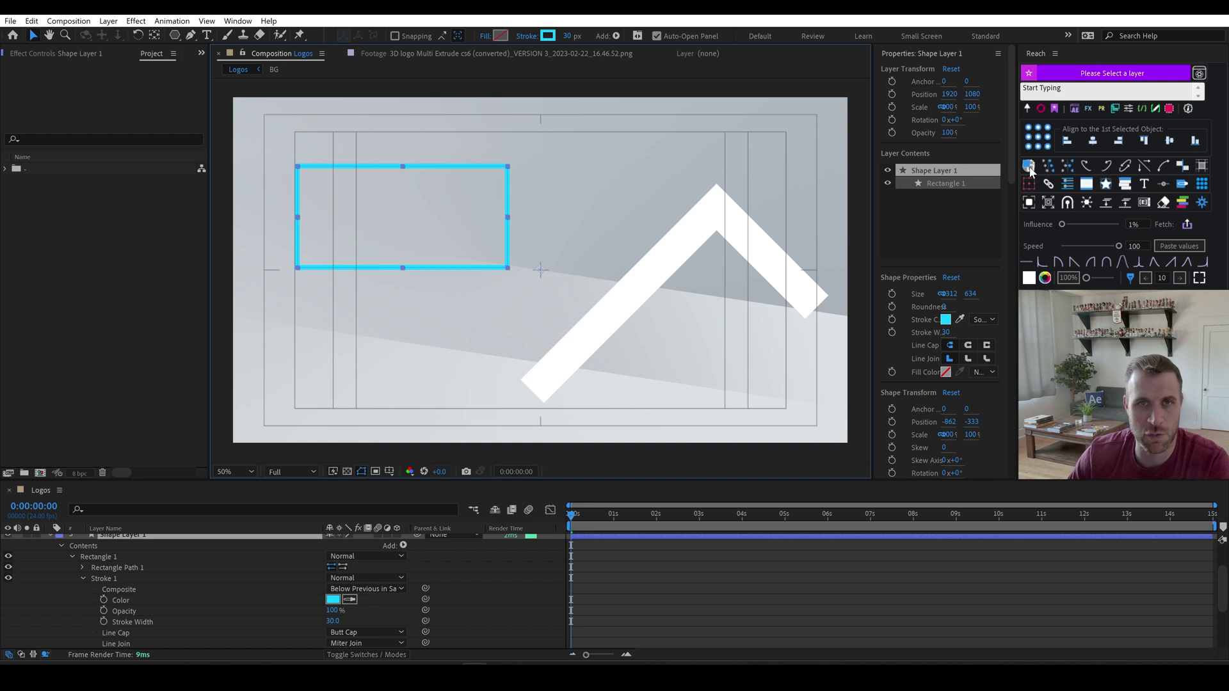
left_click(1030, 167)
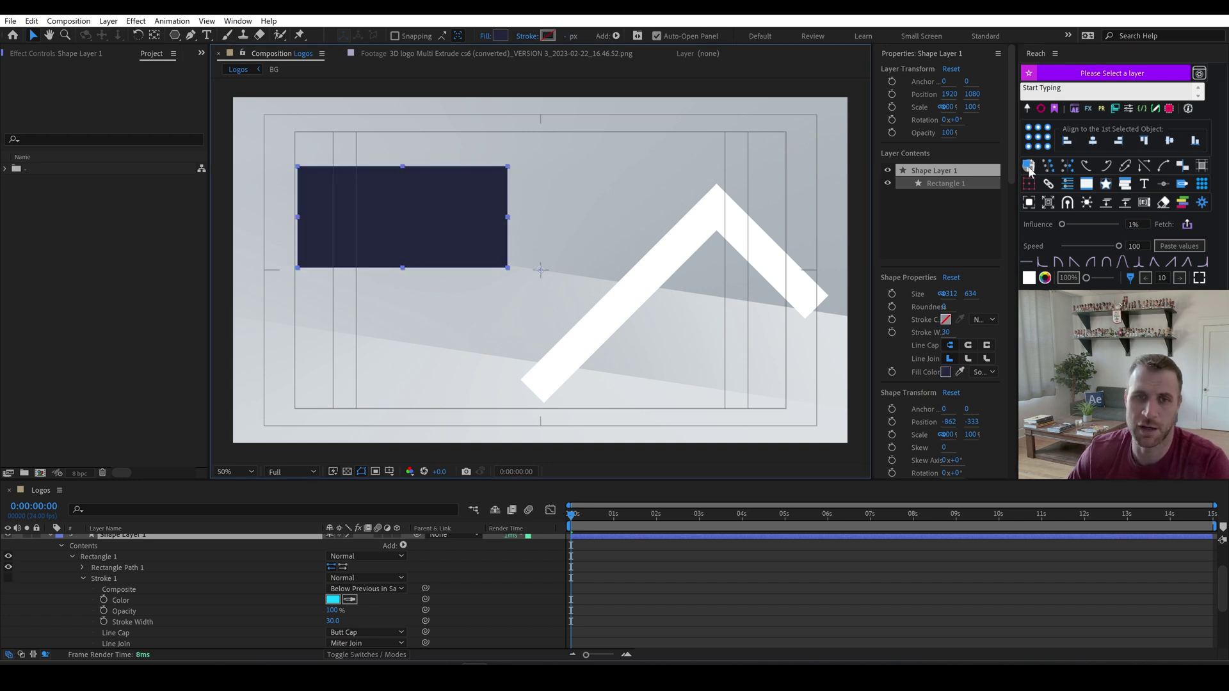
left_click(1030, 168)
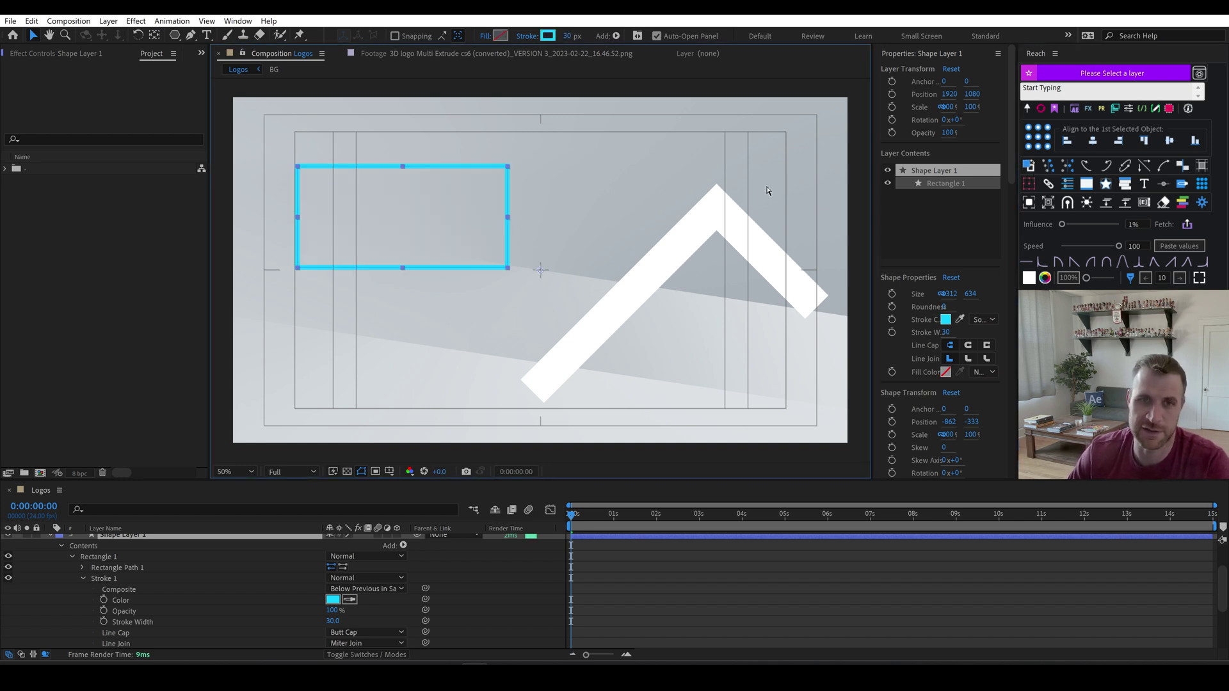
key("shift+x")
key("shift+x")
key("shift+x")
key("shift+x")
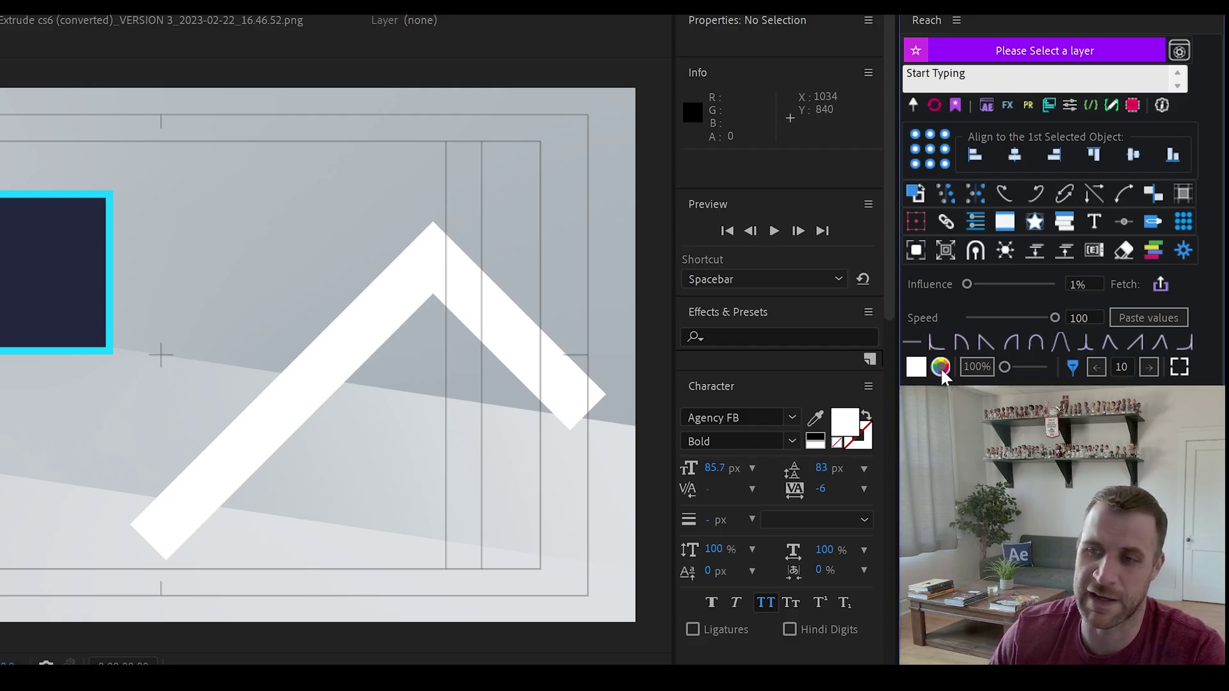
Sample the rectangle's navy 23273C into Reach's stored colour swatch.
left_click(1045, 277)
left_click(1054, 232)
left_click(55, 272)
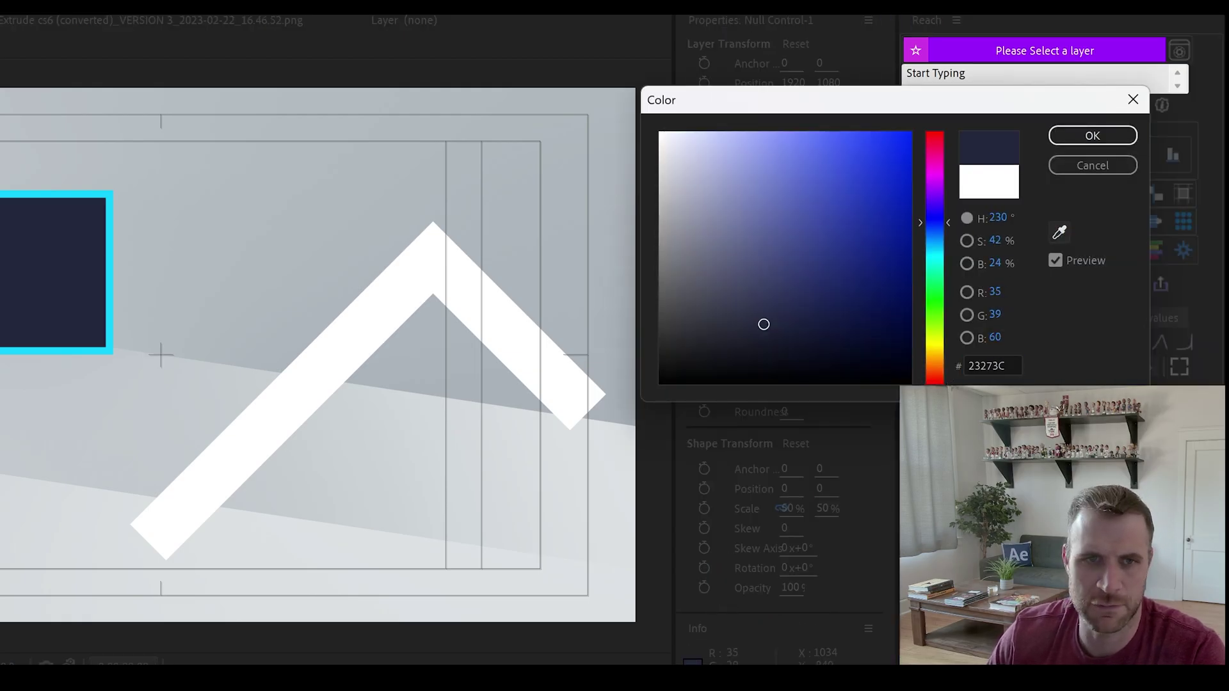
left_click(1093, 136)
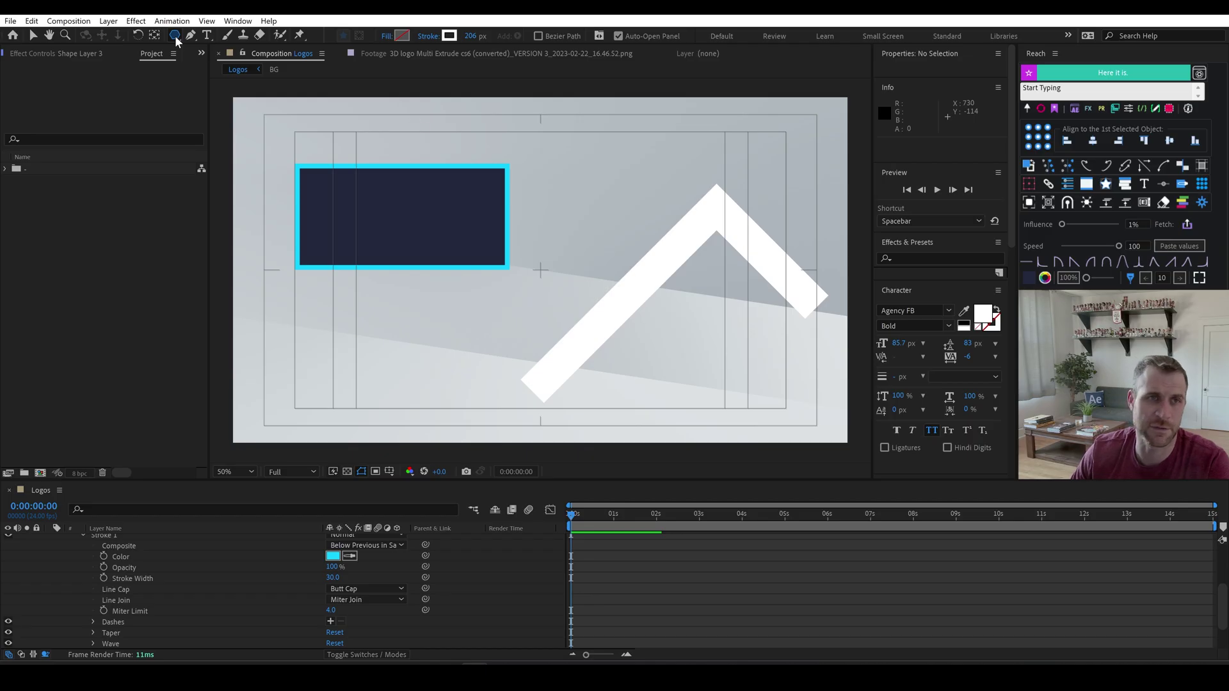
Draw a pentagon near the top with a bright red fill and 0 stroke width.
left_click_drag(566, 135, 619, 155)
left_click(402, 36)
left_click_drag(1041, 157, 1041, 127)
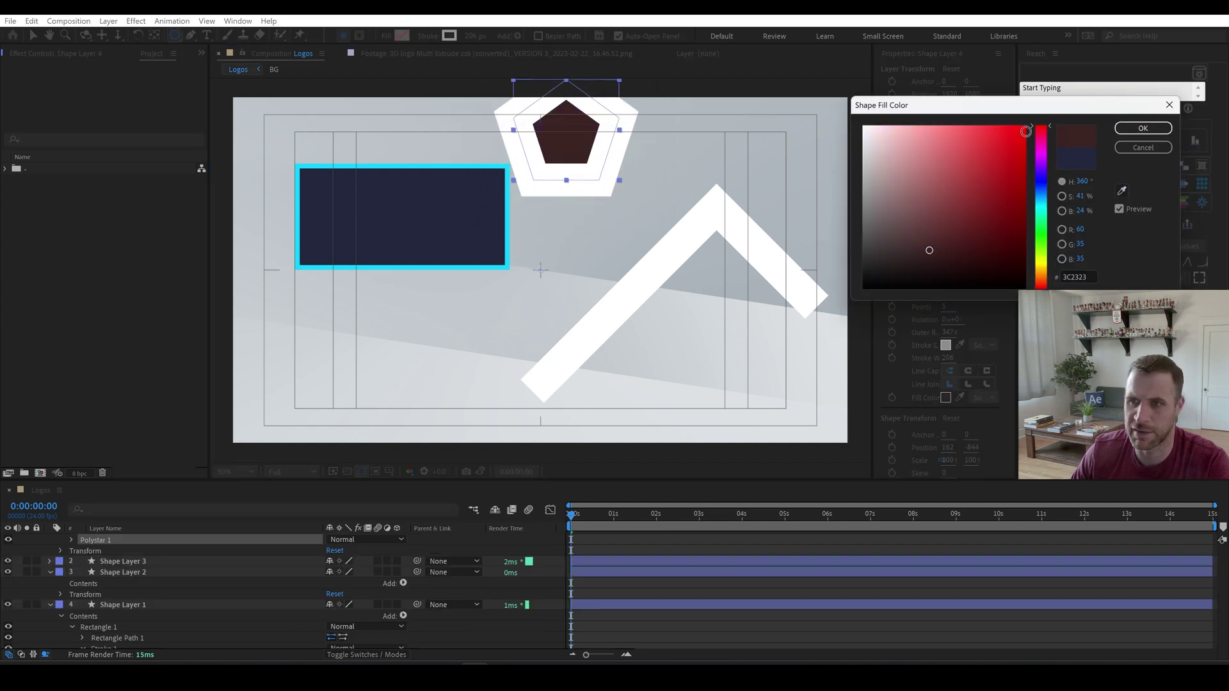
left_click(1011, 133)
left_click(1143, 128)
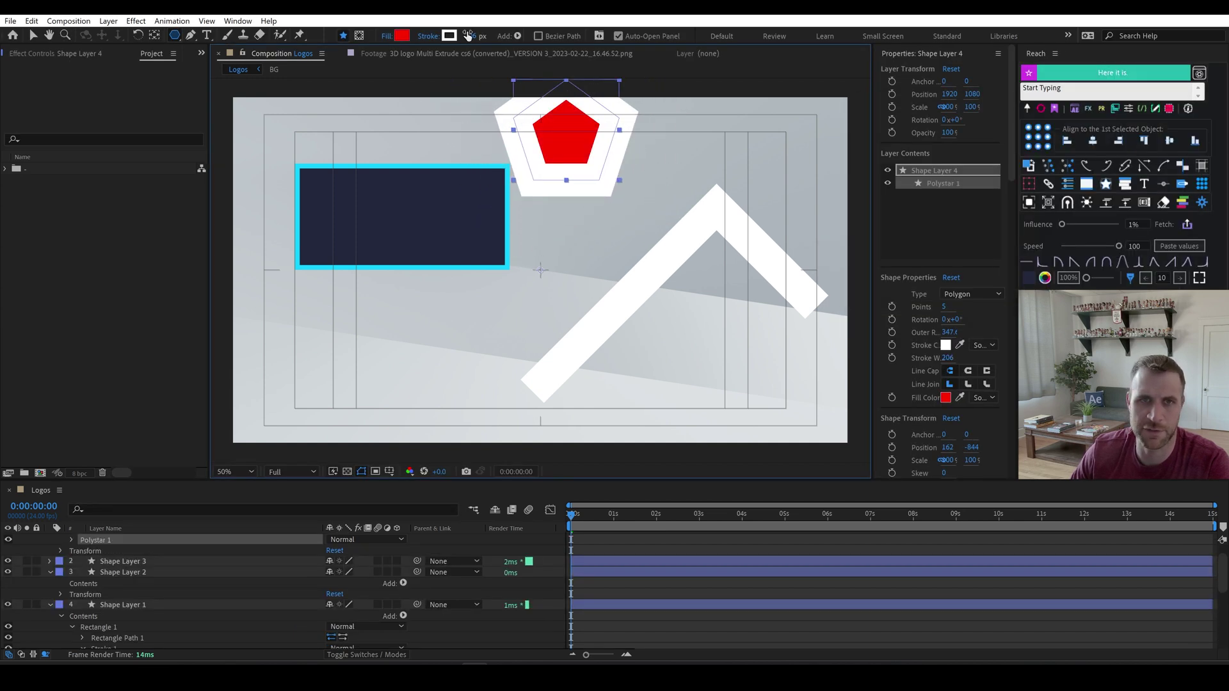
left_click_drag(469, 37, 64, 29)
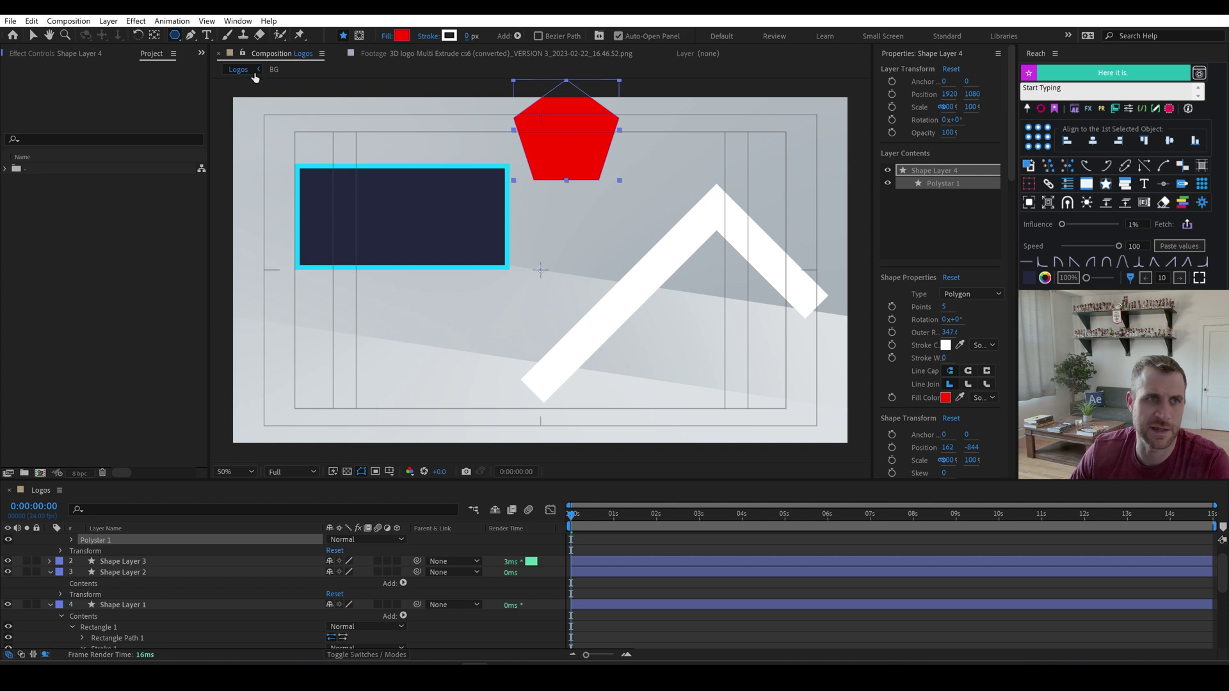
Move the pentagon beside the rectangle, apply the stored navy, and select the chevron's Shape Layer 3.
left_click(33, 36)
left_click_drag(559, 129, 577, 191)
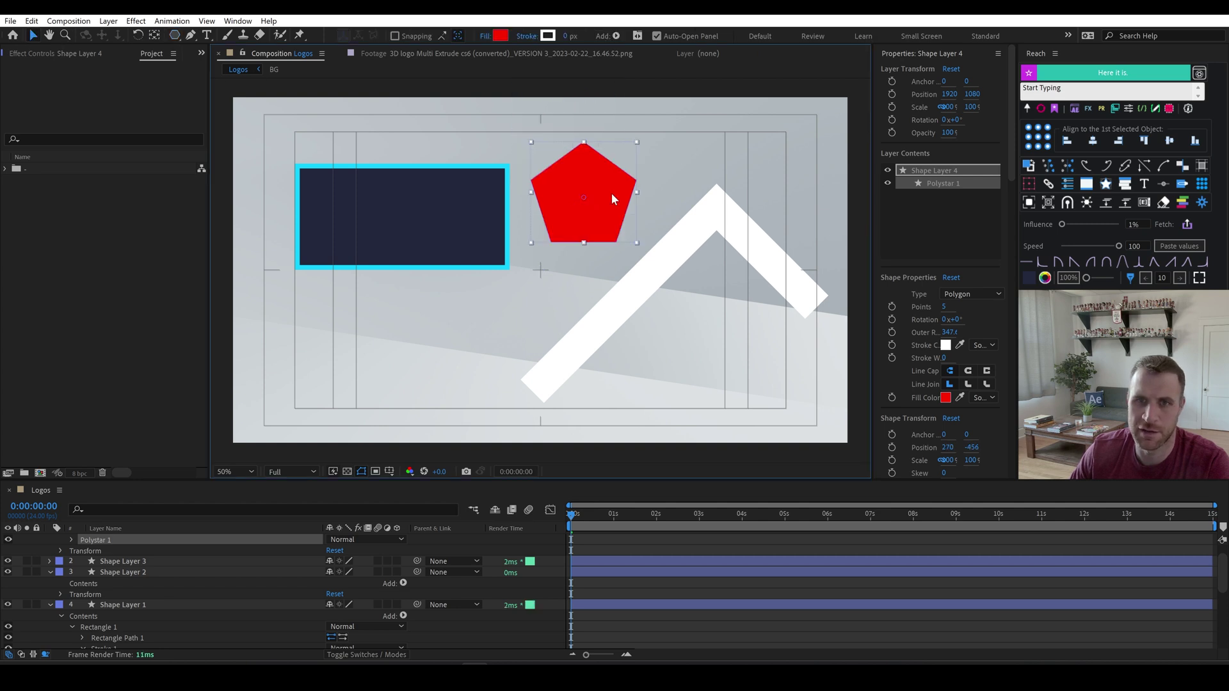
left_click(1029, 278)
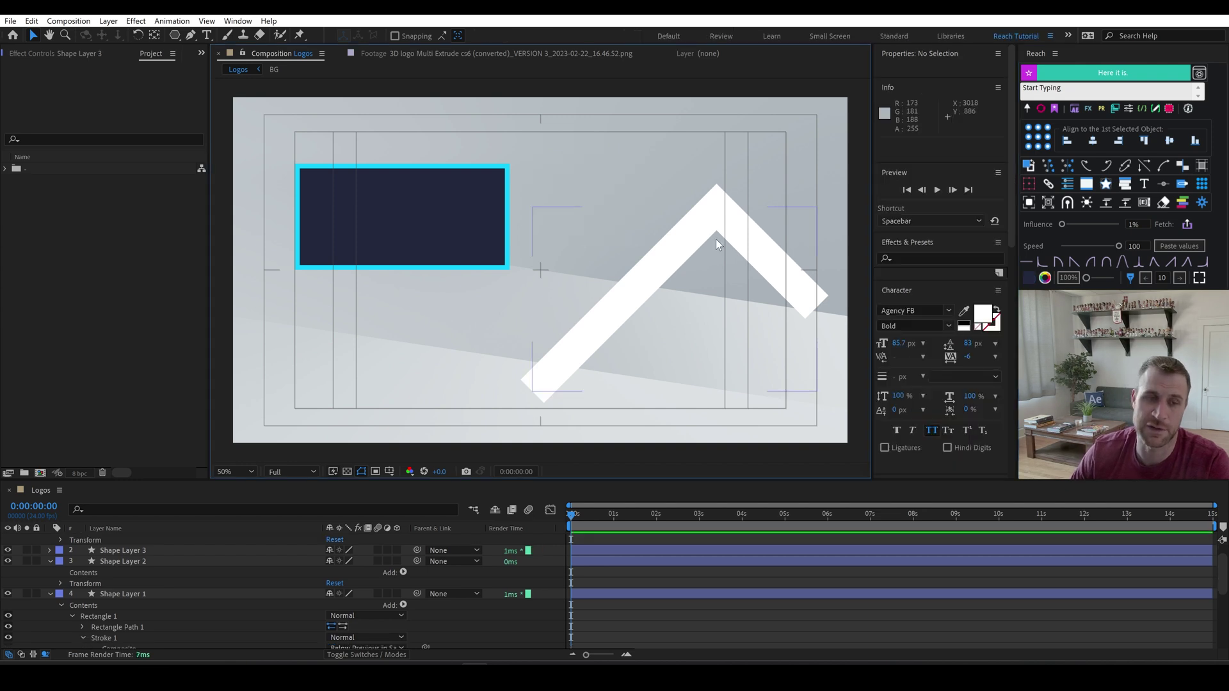
left_click(716, 239)
left_click(50, 551)
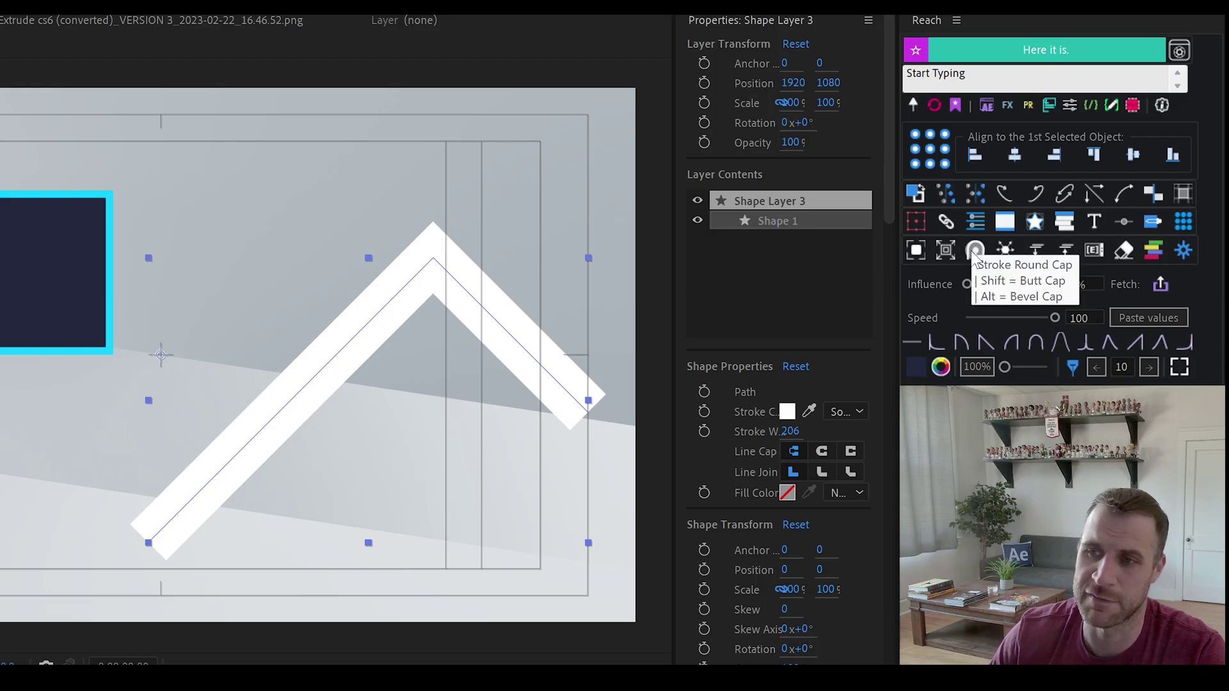
Cycle the chevron's stroke through round caps, butt caps, then projecting caps with bevel joins.
left_click(1064, 201)
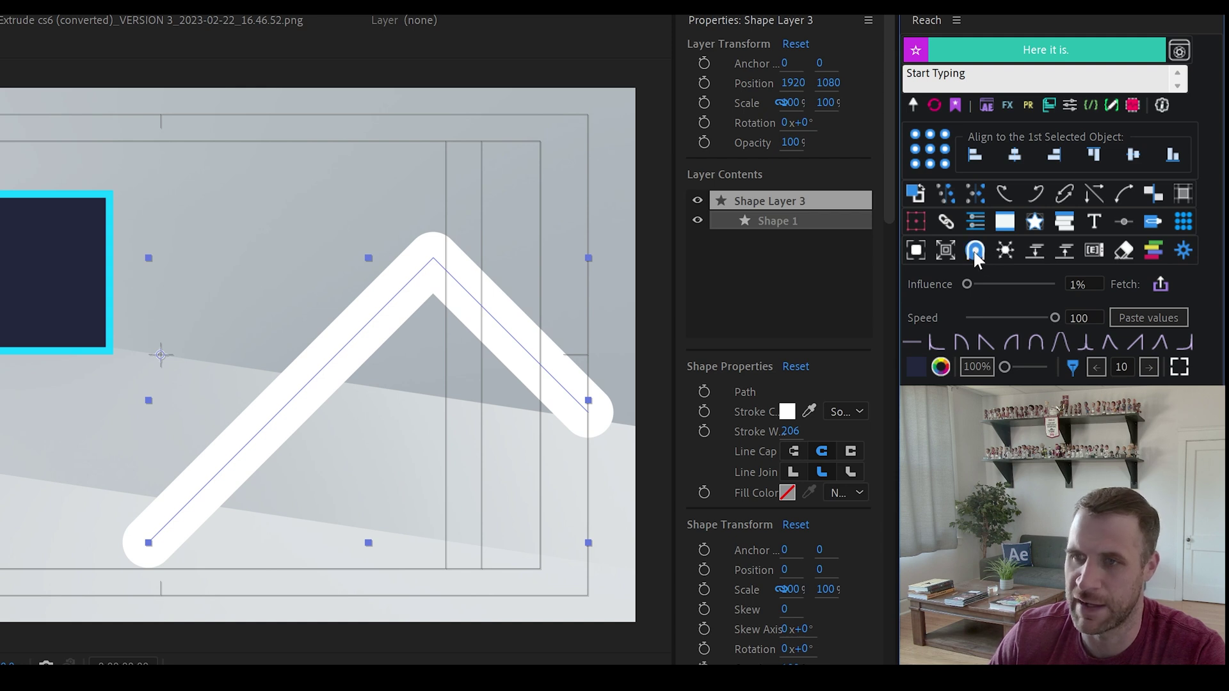
left_click(975, 255)
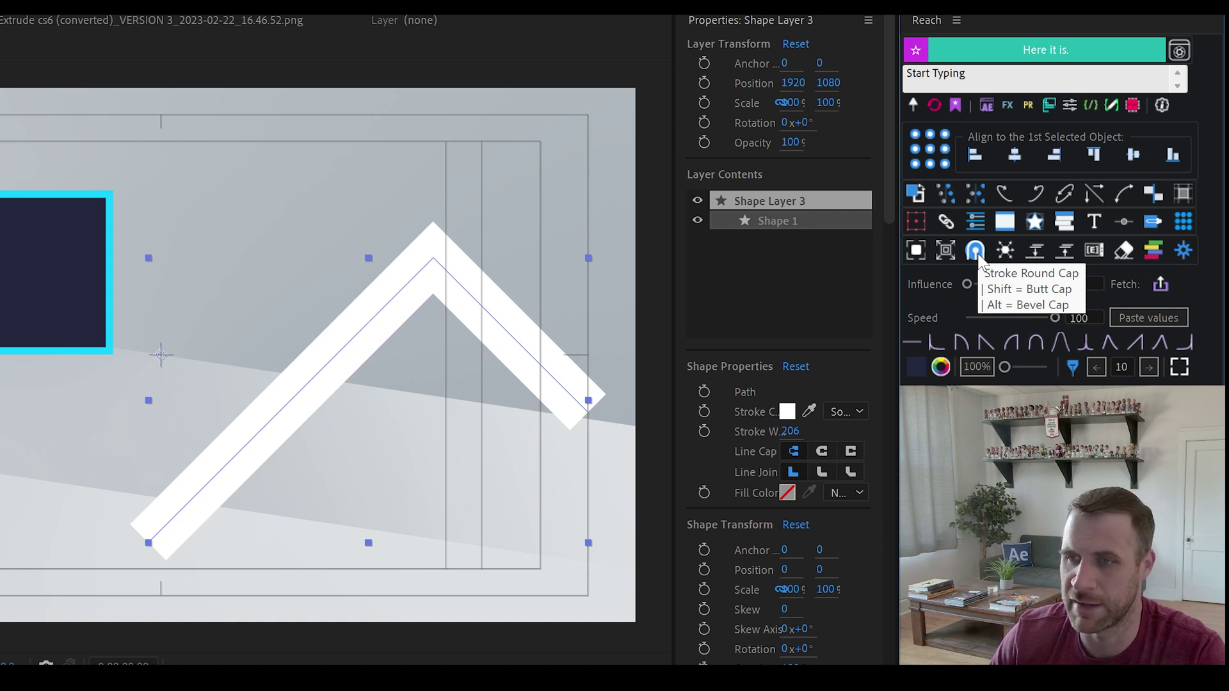
left_click(978, 256, "alt")
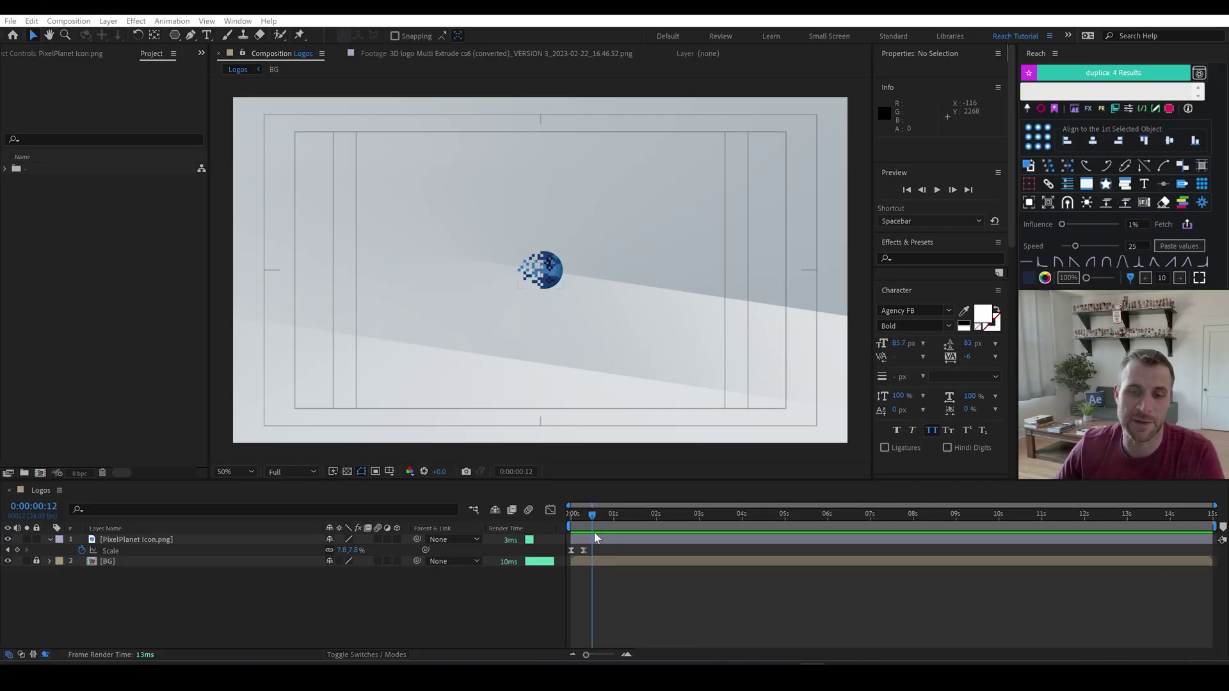
Duplicate the PixelPlanet icon layer into many copies and select all of them.
key("space")
left_click_drag(563, 534, 620, 538)
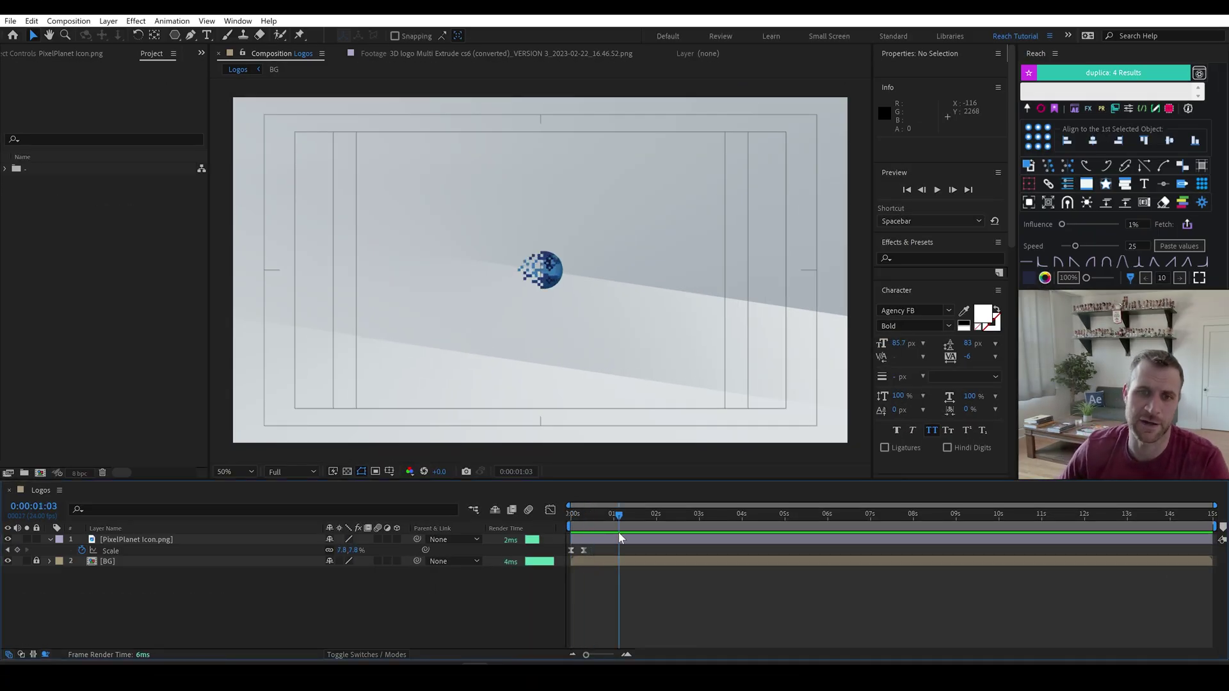
left_click(597, 544)
key("ctrl+d")
key("ctrl+d")
key("ctrl+d")
key("ctrl+d")
key("ctrl+d")
key("ctrl+d")
key("ctrl+d")
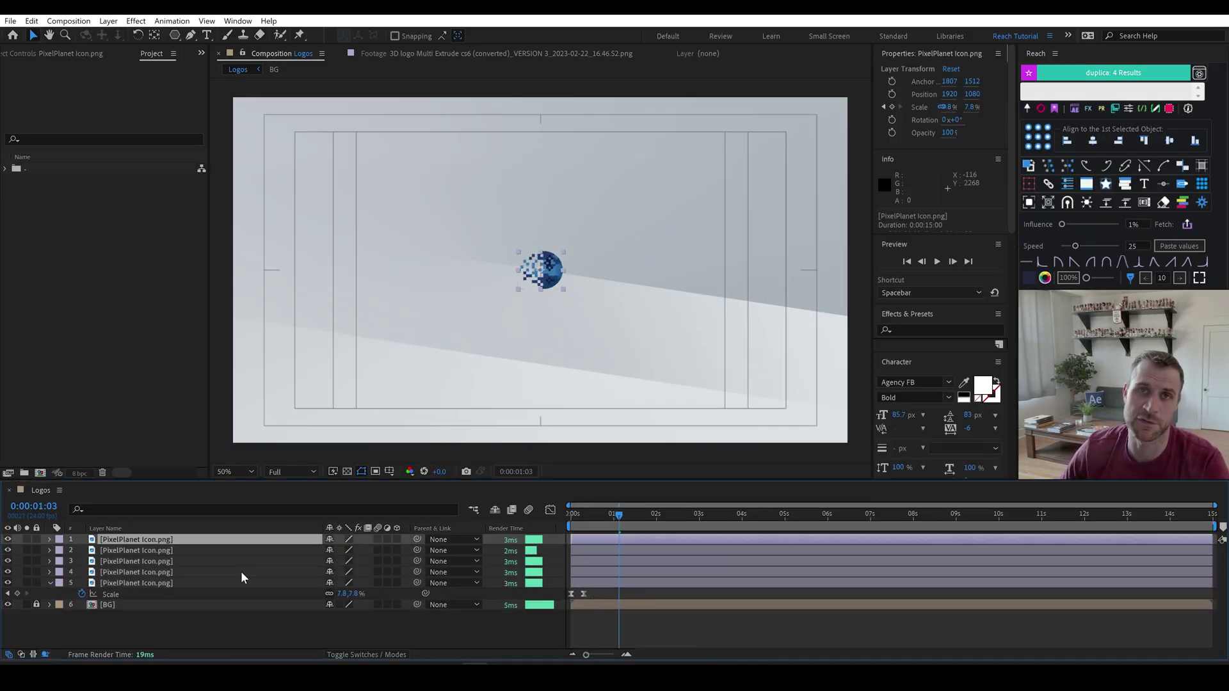
key("ctrl+d")
key("ctrl+d")
key("ctrl+d")
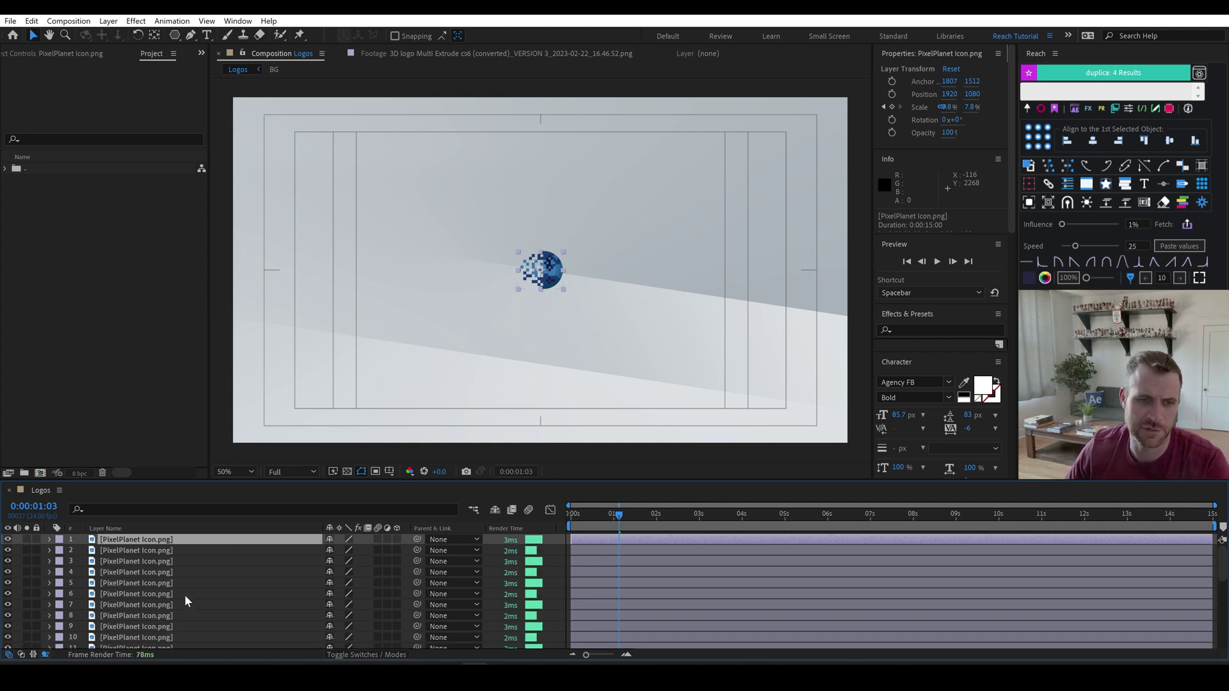
scroll(183, 611, "down", 7)
left_click(160, 622, "shift")
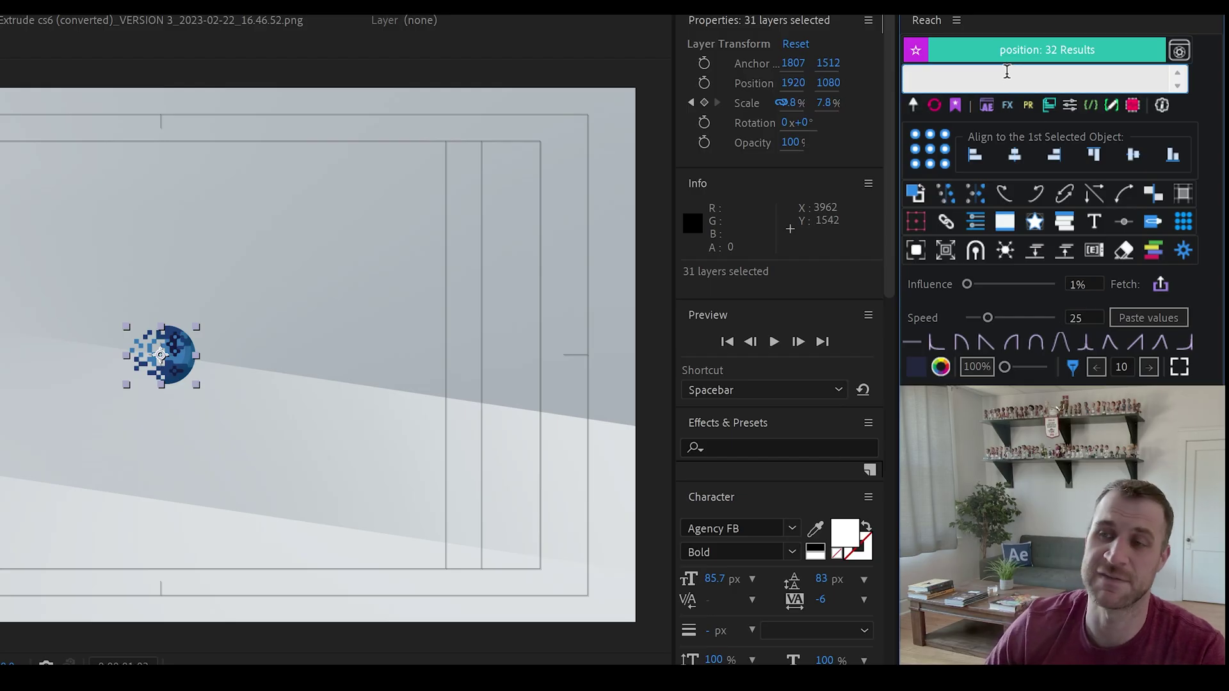
Search Reach for 'position' and run Randomize Layers Position on the selected planets.
left_click(1007, 71)
type("position")
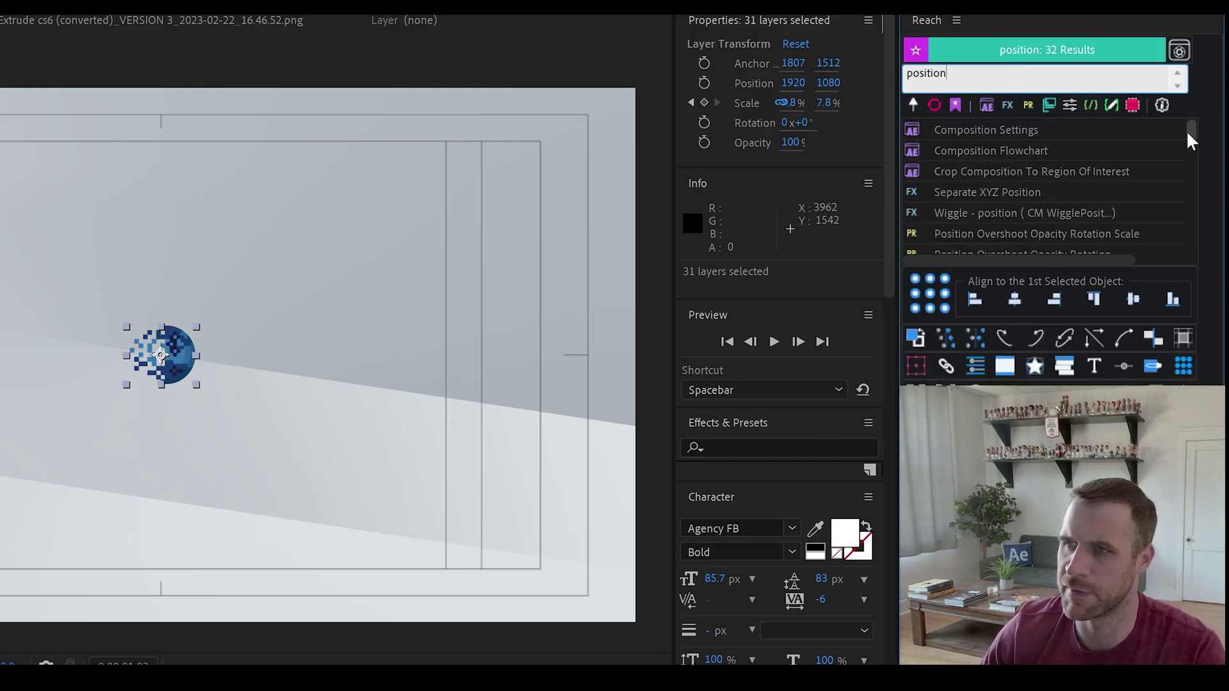
left_click_drag(1191, 132, 1199, 265)
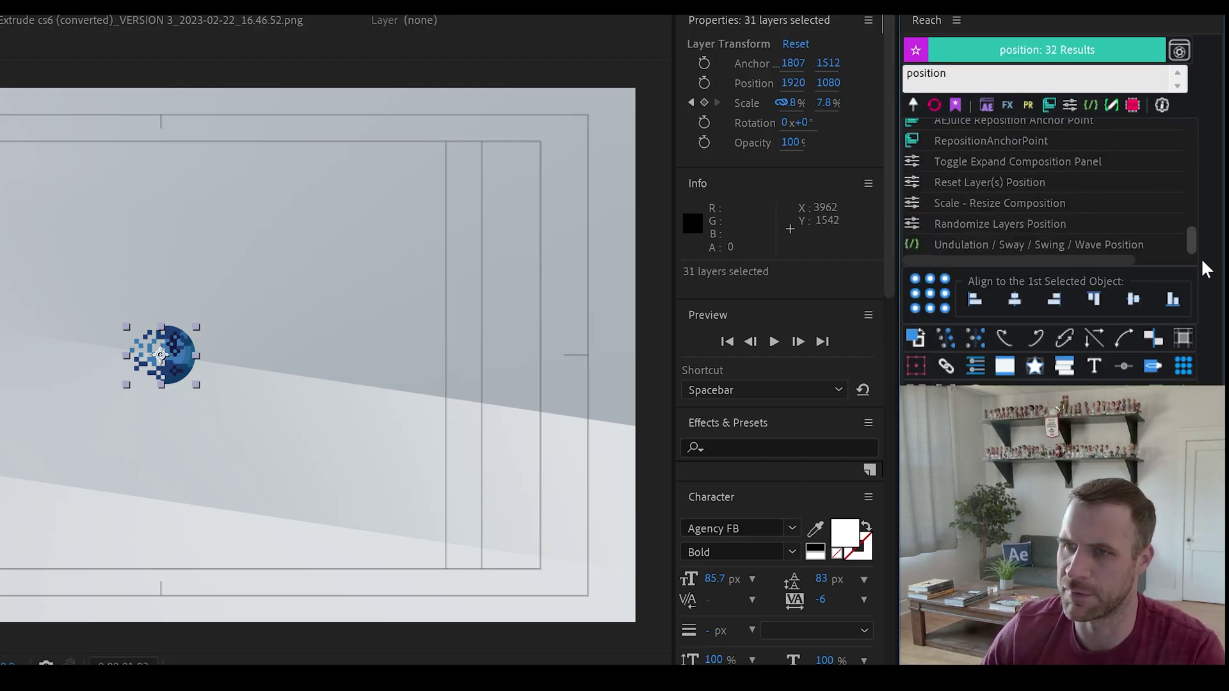
left_click(1010, 224)
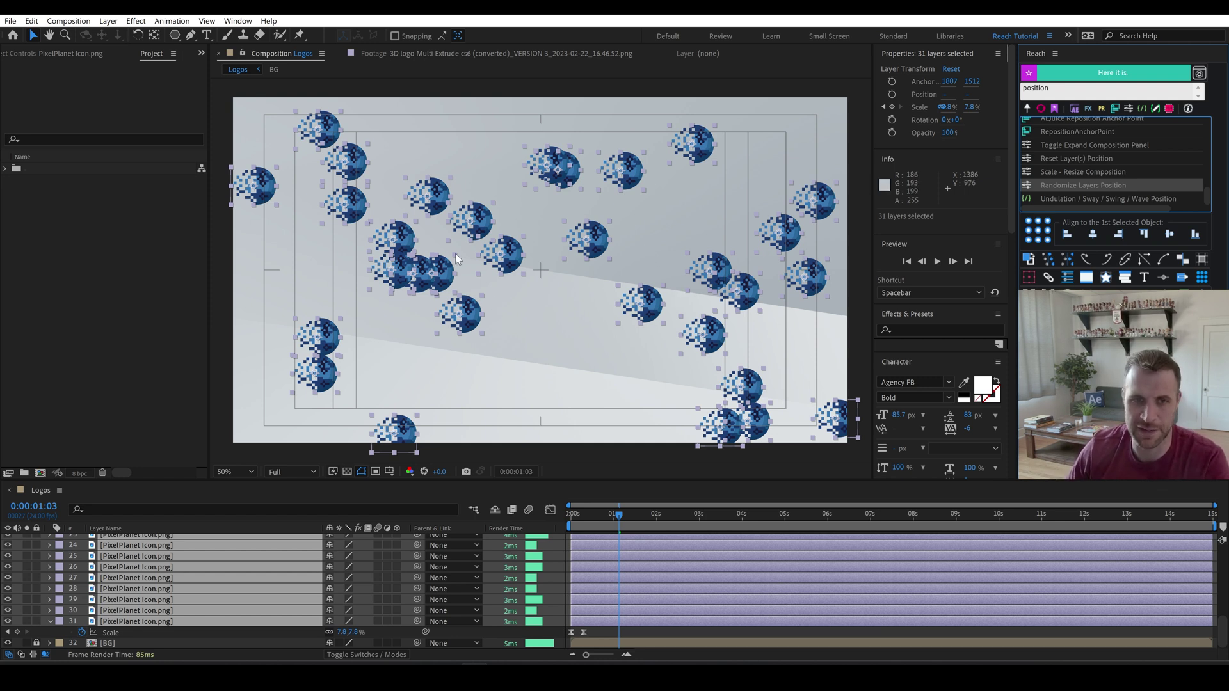
Drag nine crowded planet icons into emptier spots, check the whole comp, and reselect all 31 layers.
left_click(225, 317)
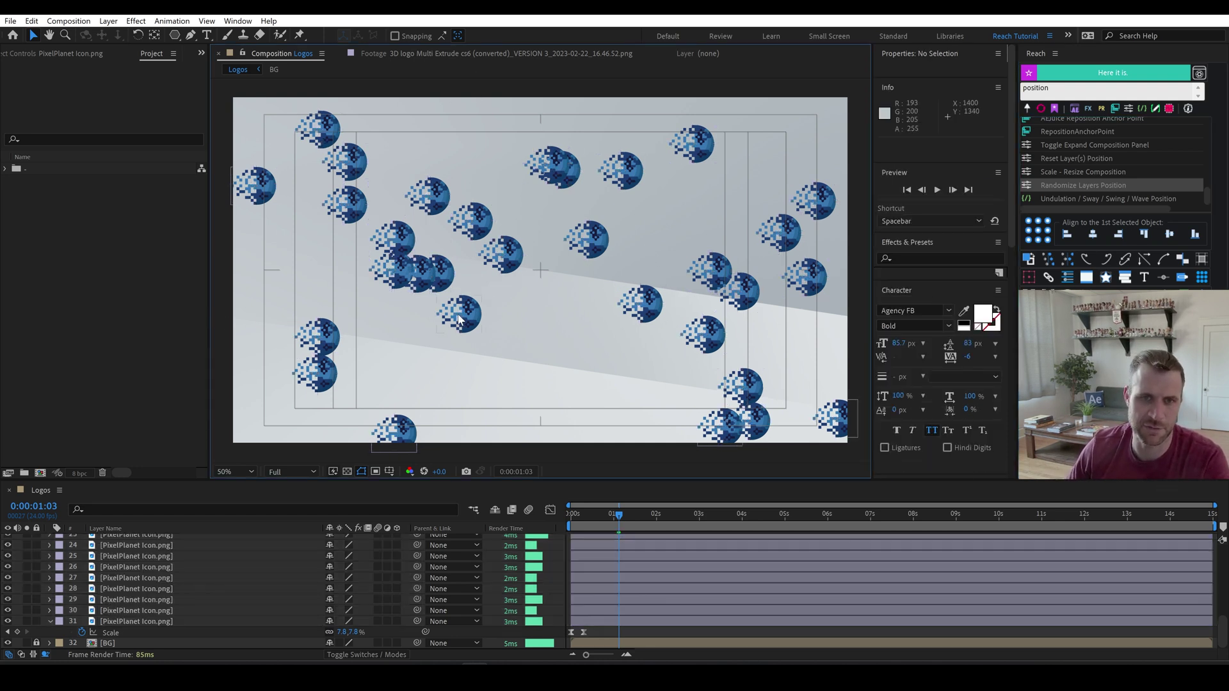
left_click_drag(452, 286, 494, 318)
left_click_drag(420, 274, 356, 284)
left_click_drag(341, 199, 341, 211)
left_click_drag(429, 195, 426, 181)
left_click_drag(502, 252, 511, 253)
left_click_drag(331, 331, 330, 312)
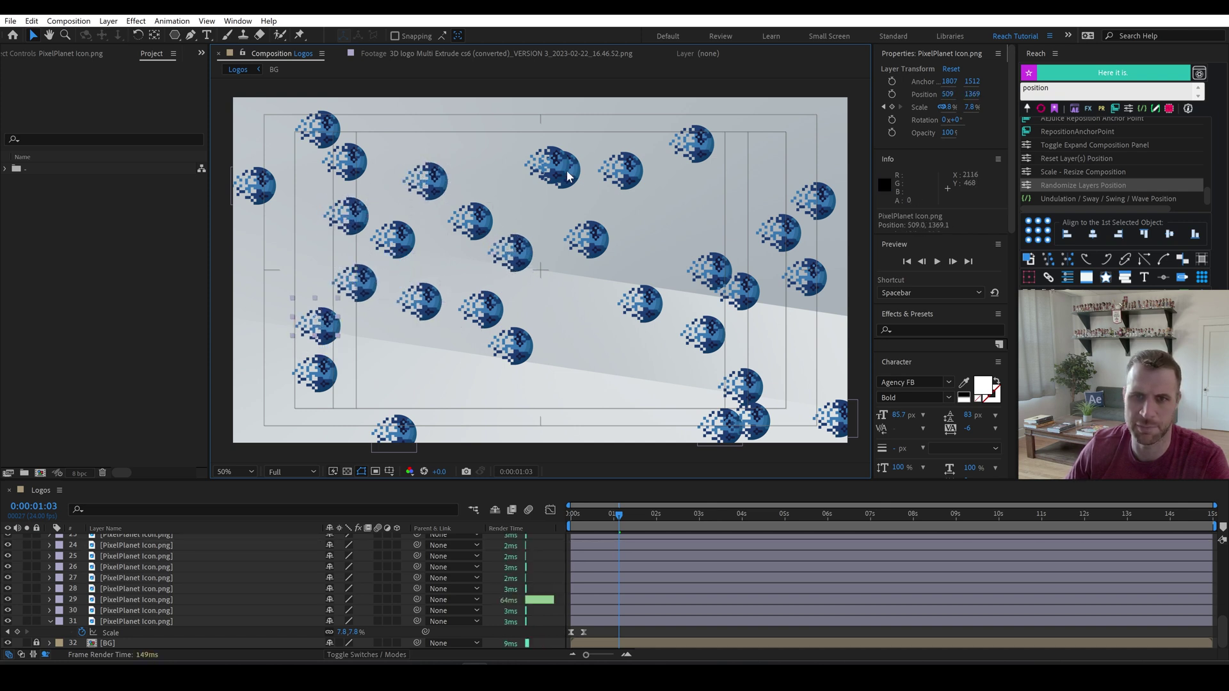
left_click_drag(558, 170, 516, 141)
left_click_drag(711, 270, 696, 242)
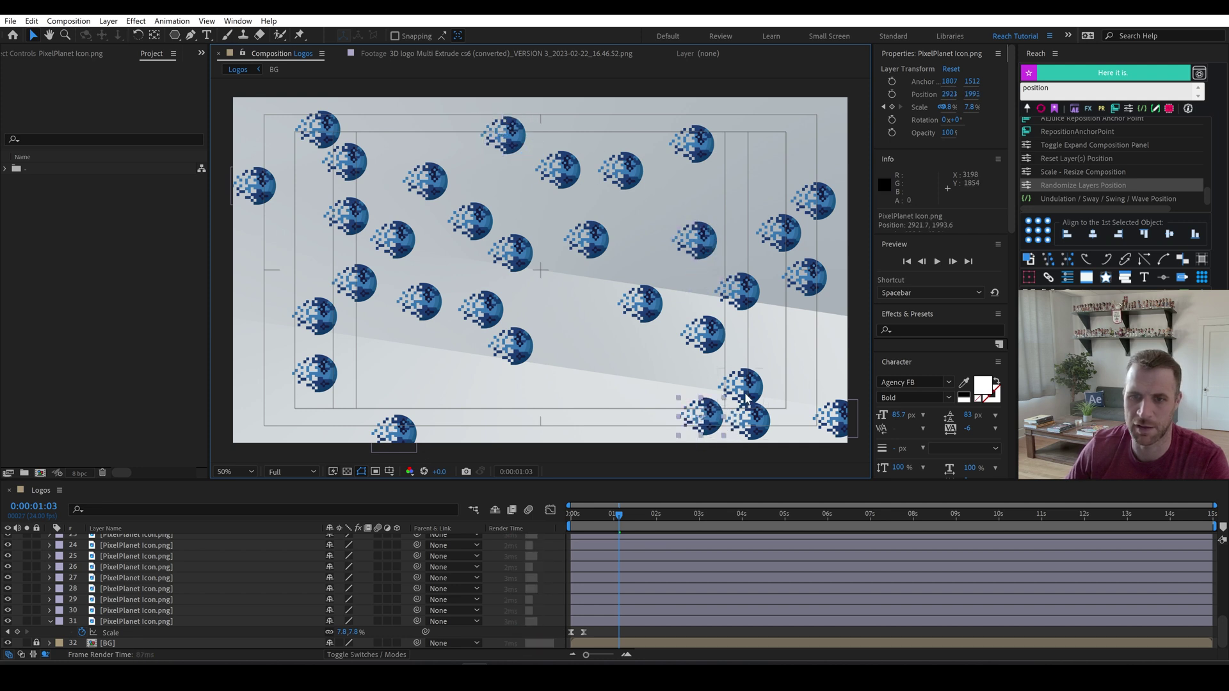
left_click_drag(722, 427, 771, 362)
key("comma")
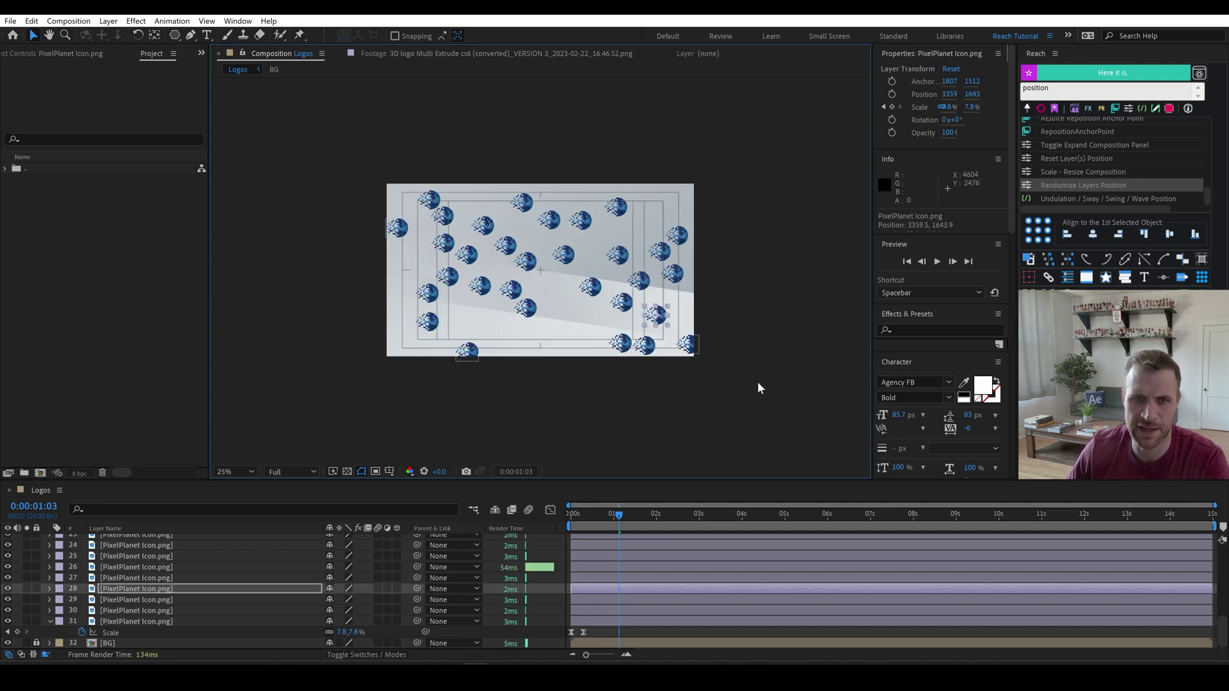
key("ctrl+a")
key("period")
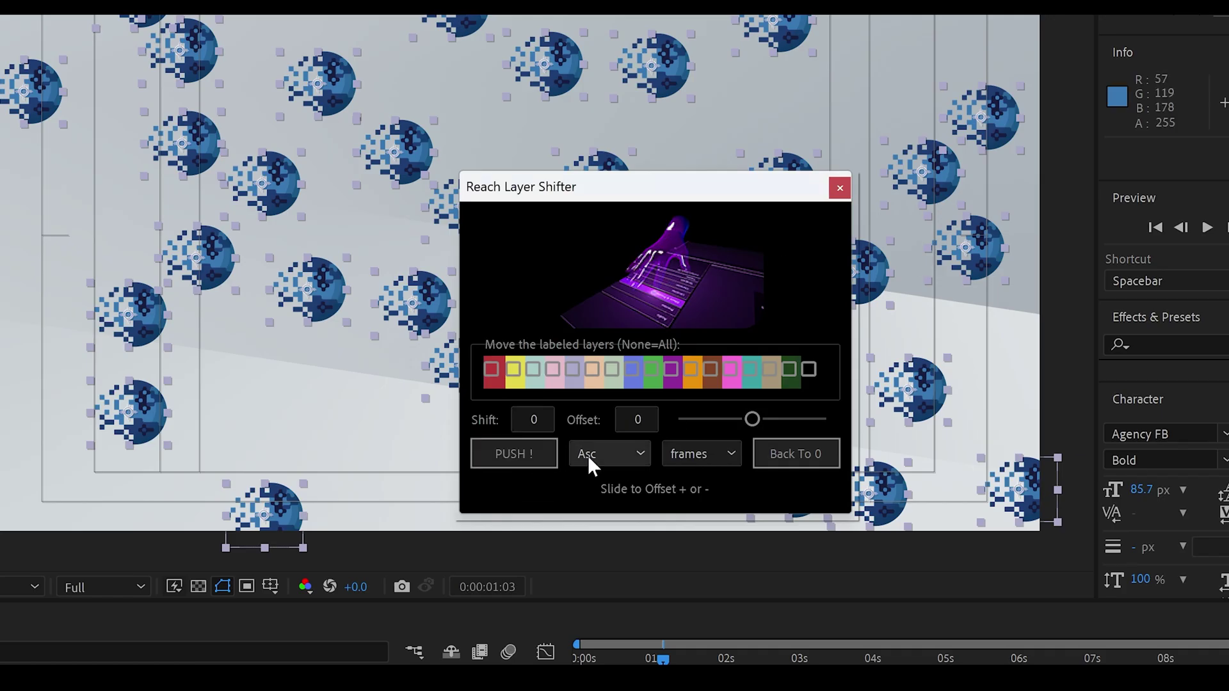
Set Layer Shifter ordering to Random with a shift amount, push it, and preview the staggered pop-in.
left_click(588, 456)
left_click(598, 522)
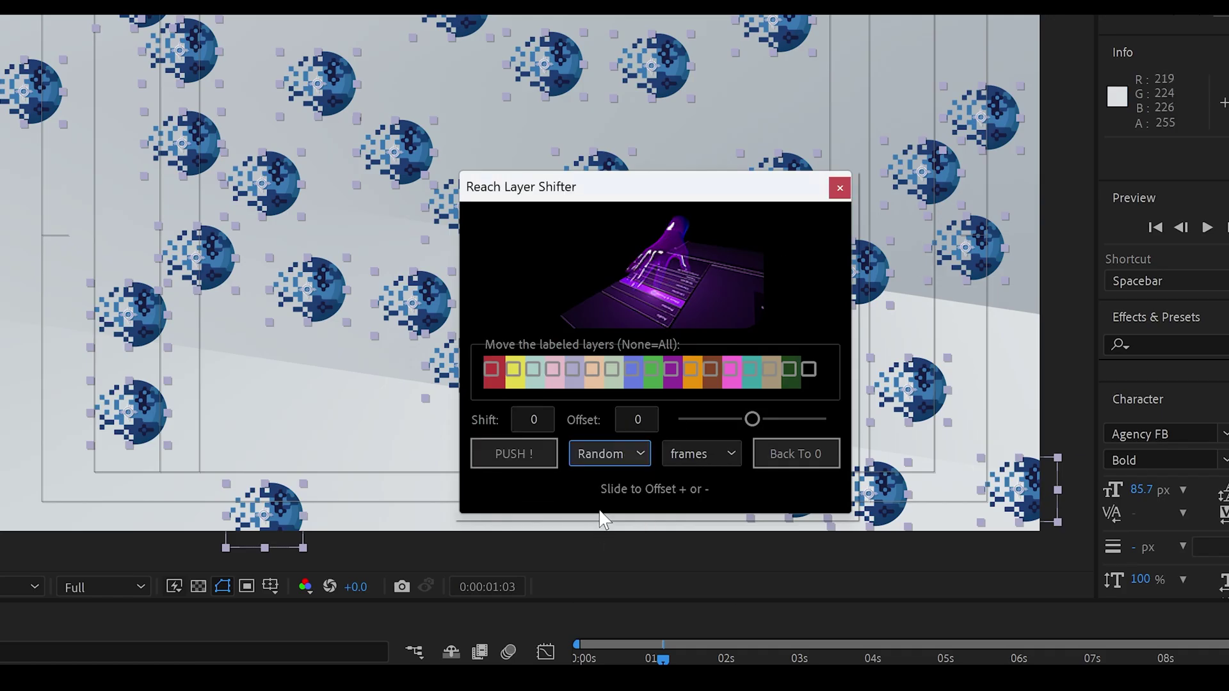
double_click(545, 418)
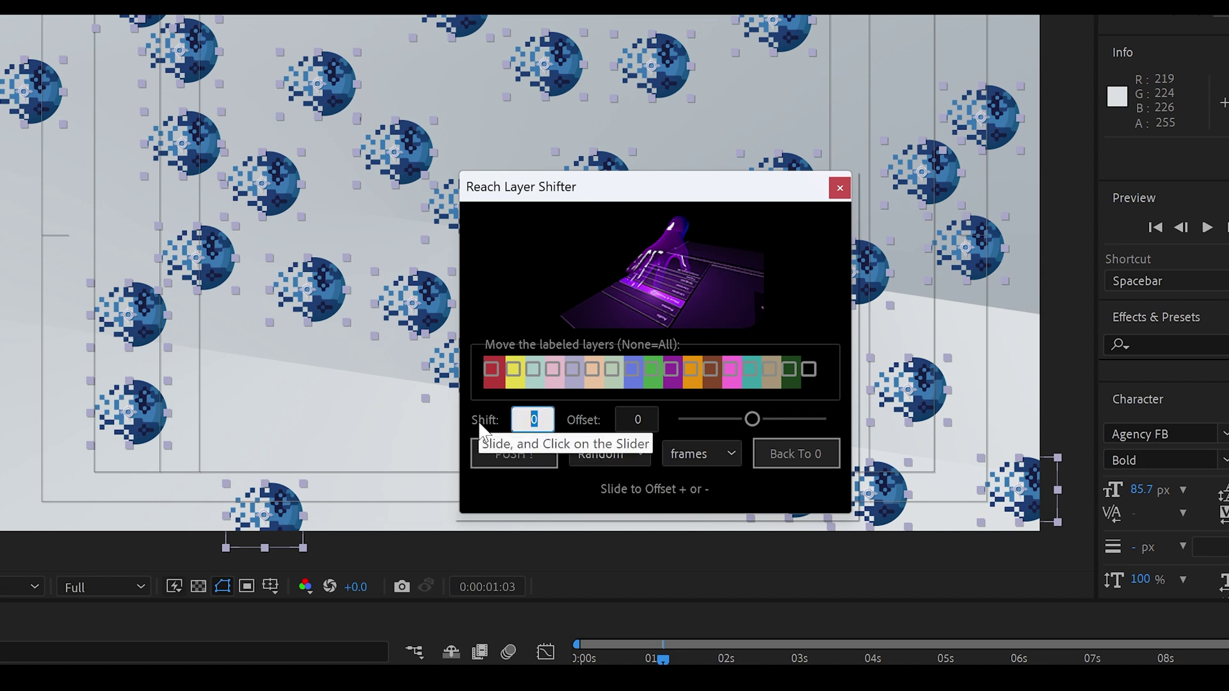
left_click(513, 459)
key("space")
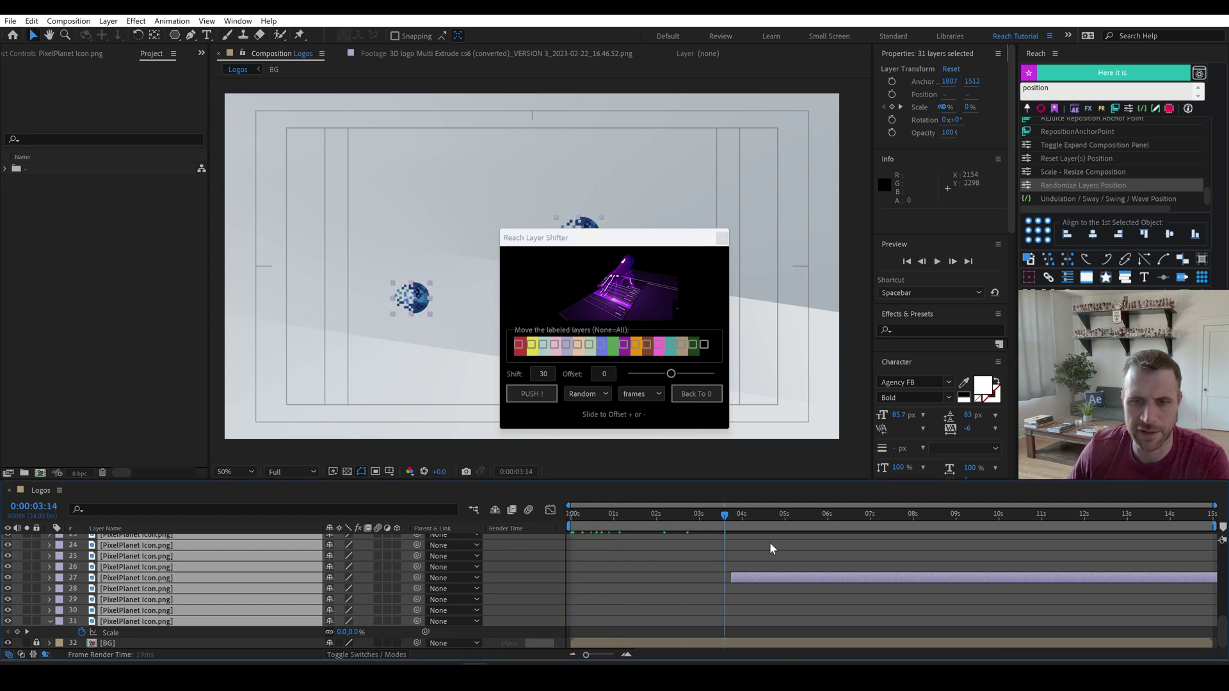
key("space")
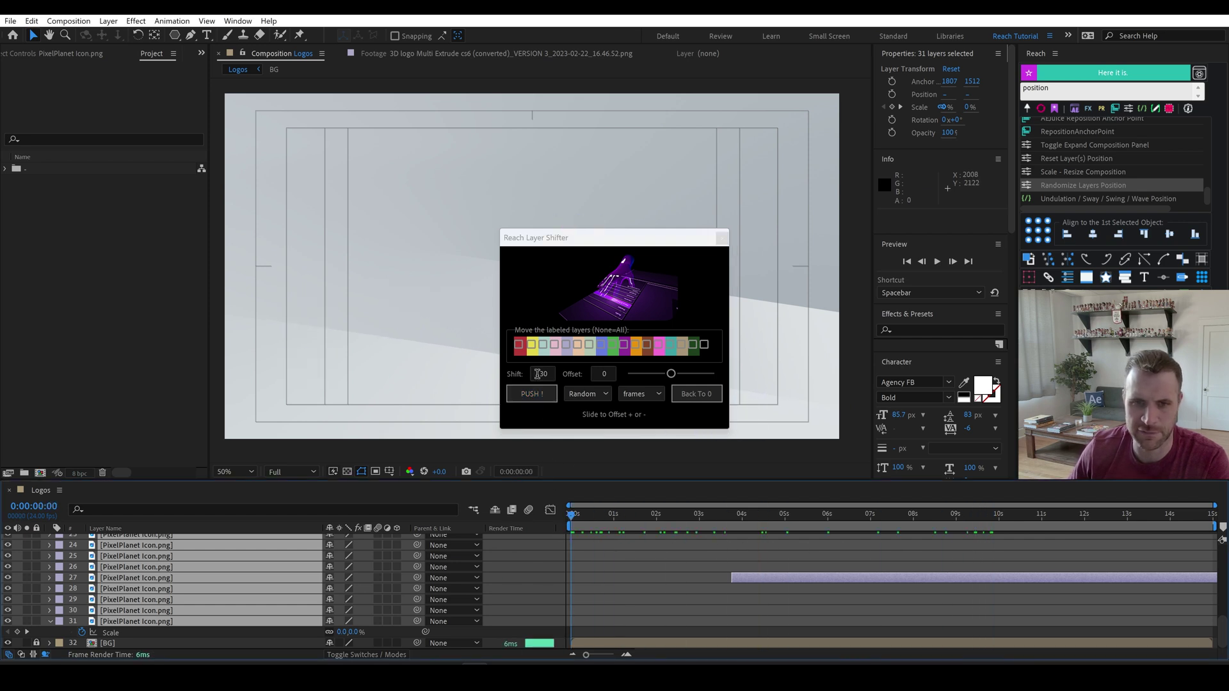
Push the shift again, enter a shift of 10, undo the previous shift, and close Layer Shifter.
left_click(531, 394)
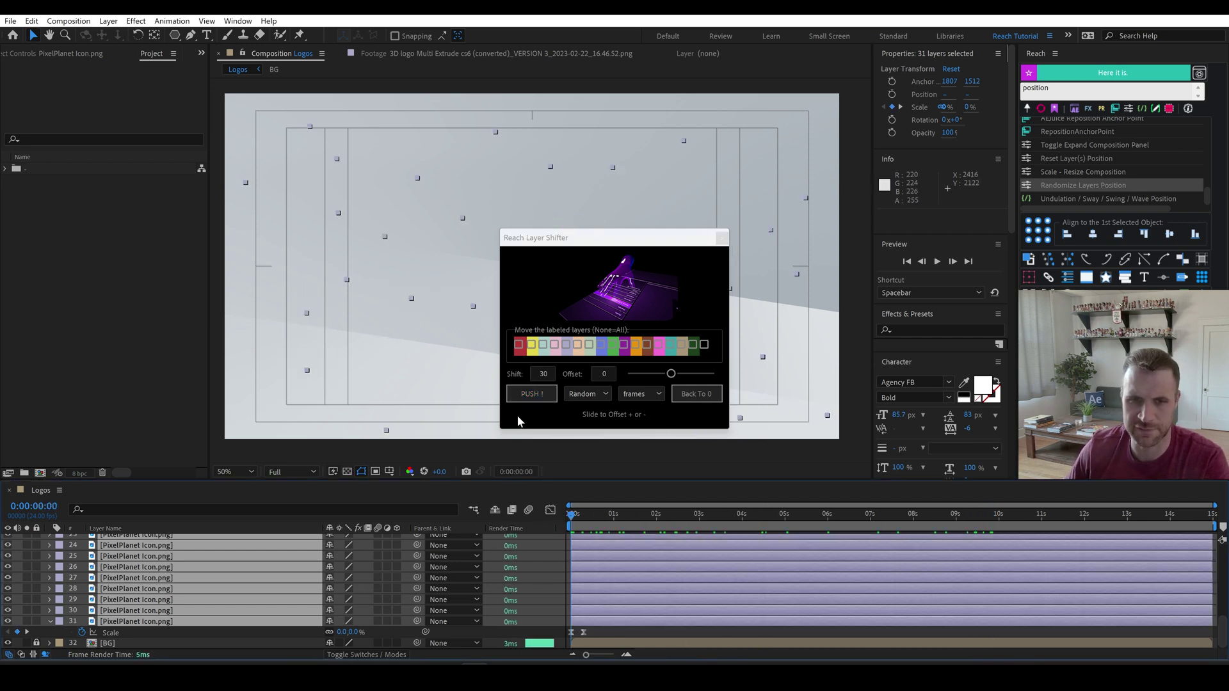
double_click(542, 374)
type("10")
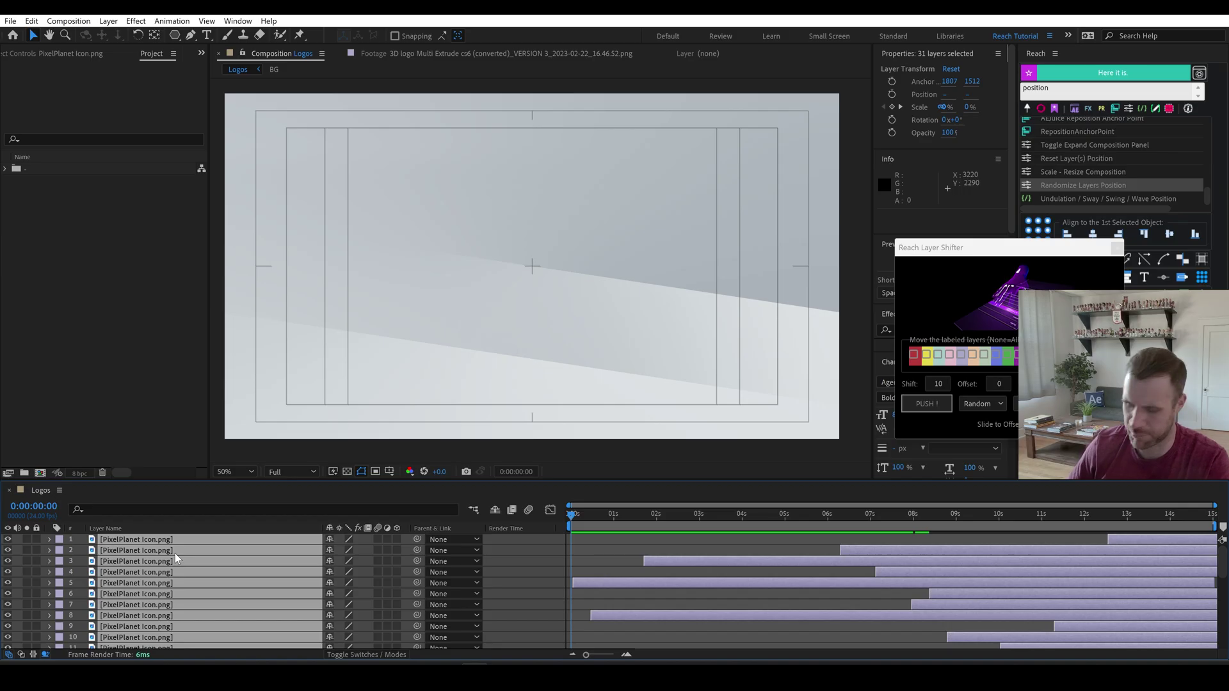
key("ctrl+z")
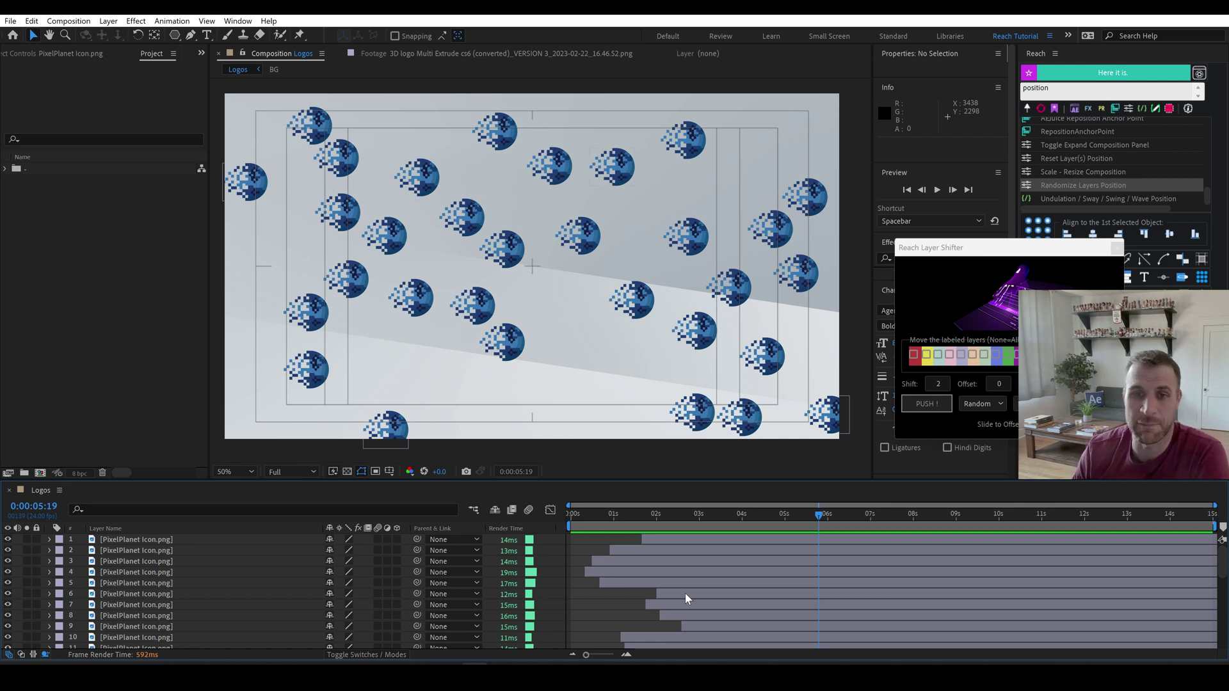
left_click(1117, 248)
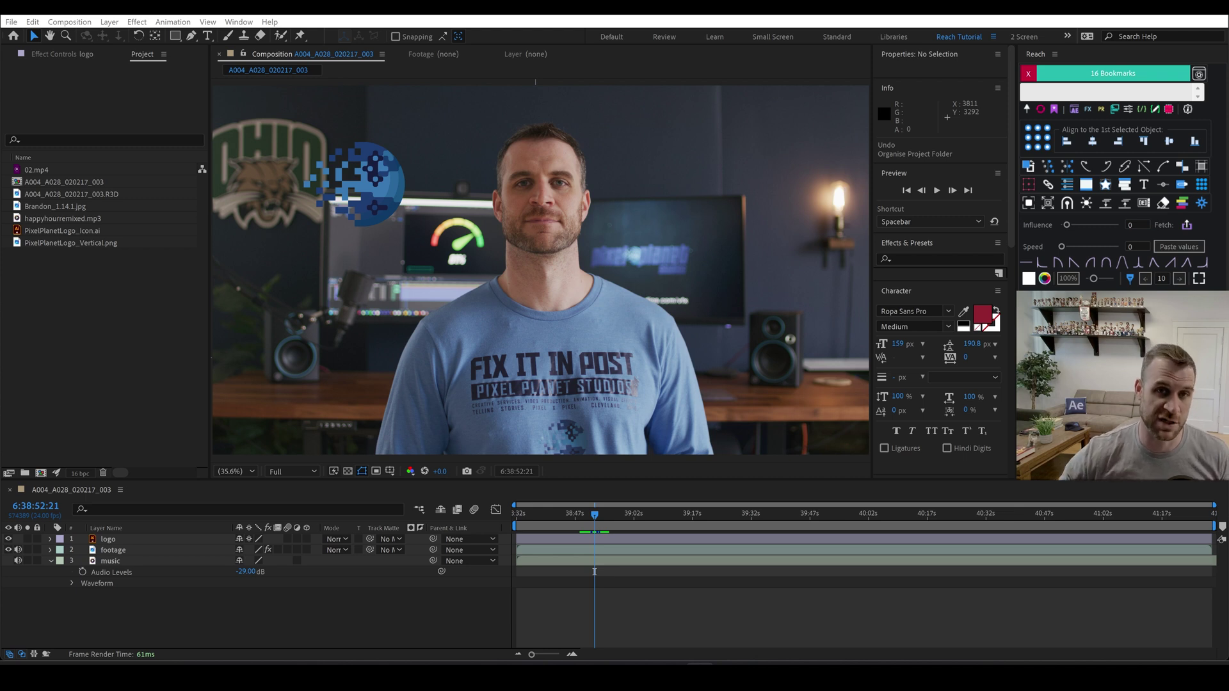
Run Reach's Organize Project FOLDERS utility (searched via 'organ') to sort items into folders.
left_click(1074, 87)
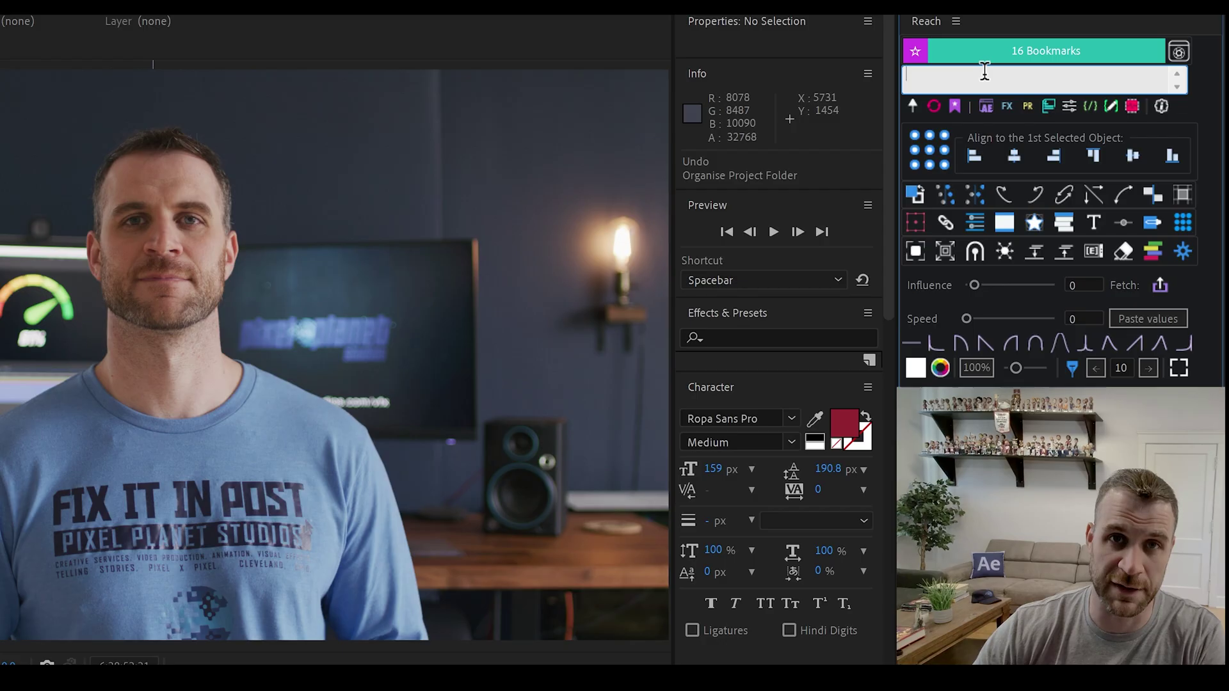
type("organ")
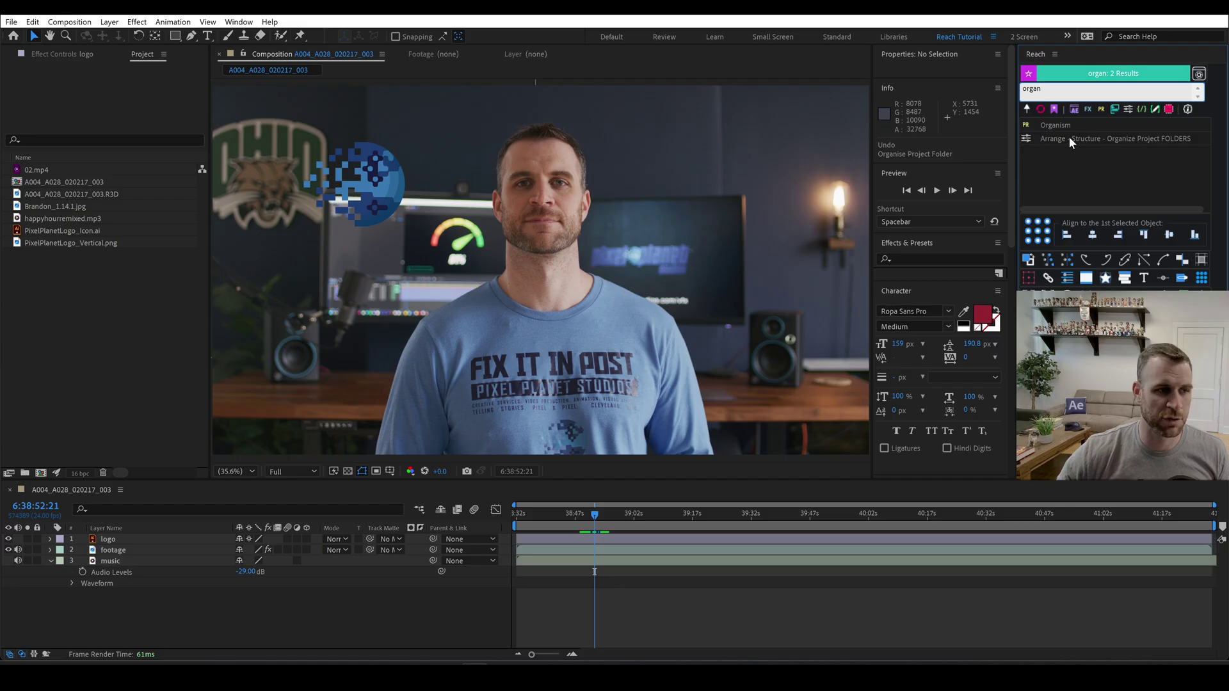
left_click(976, 150)
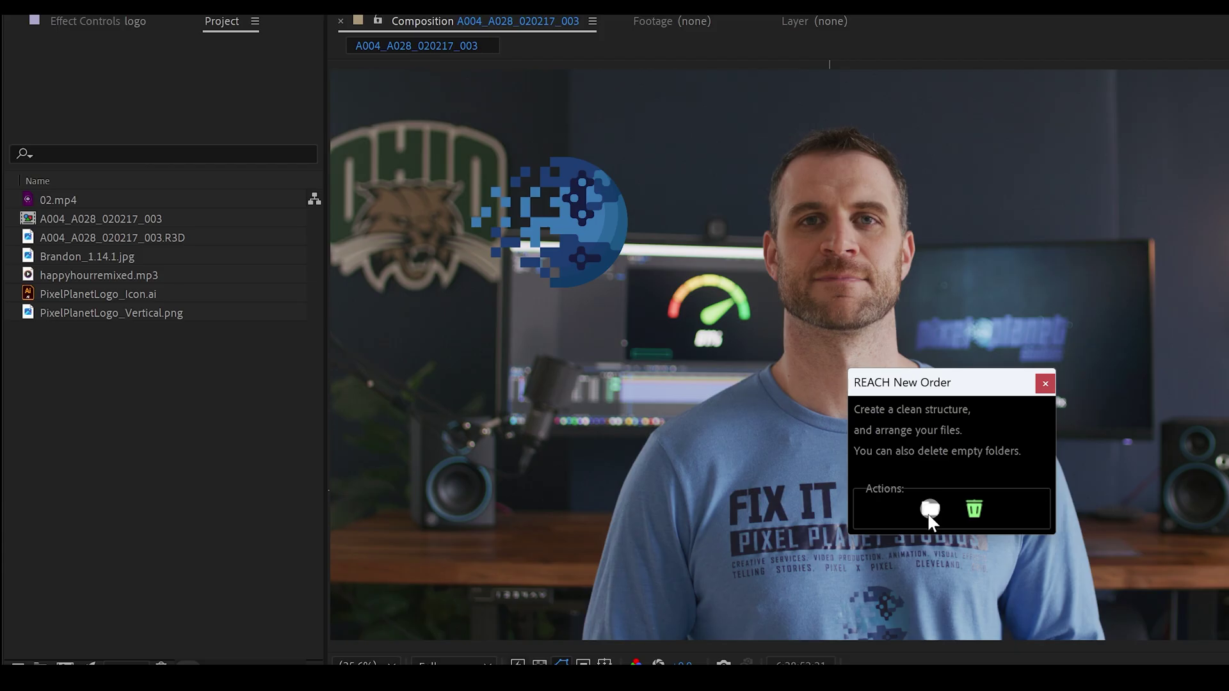
left_click(600, 369)
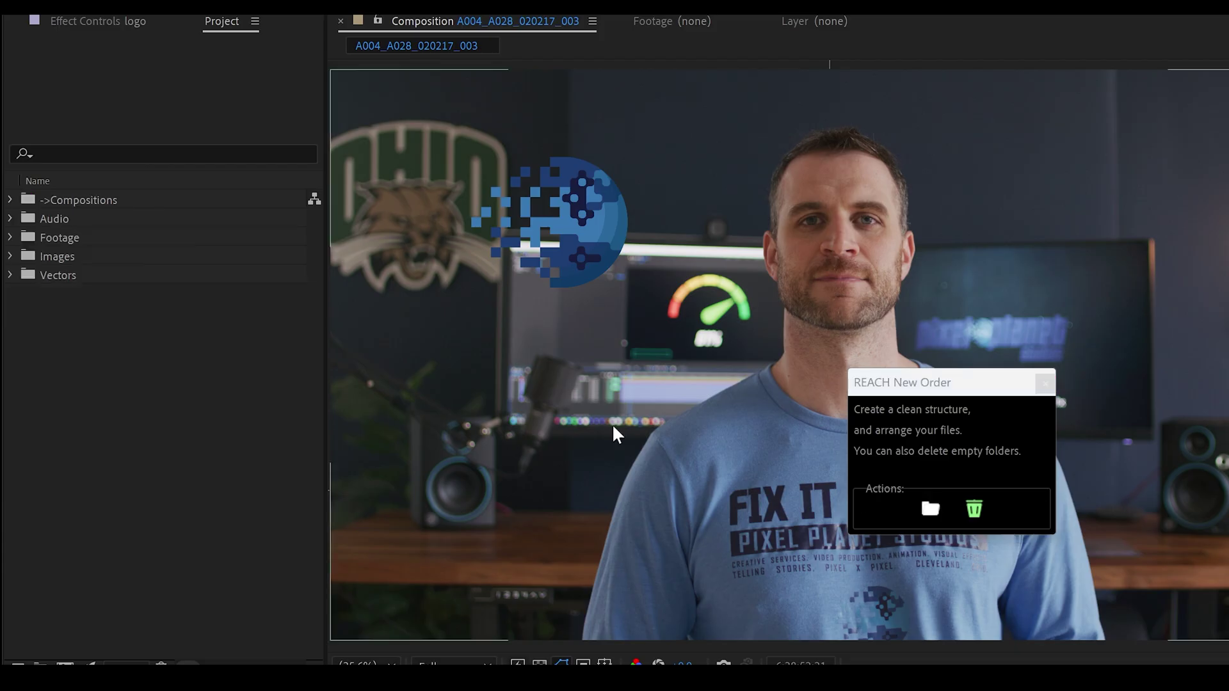
left_click(1045, 383)
Expand the Compositions, Audio, Footage and Images folders in the Project panel.
left_click(10, 200)
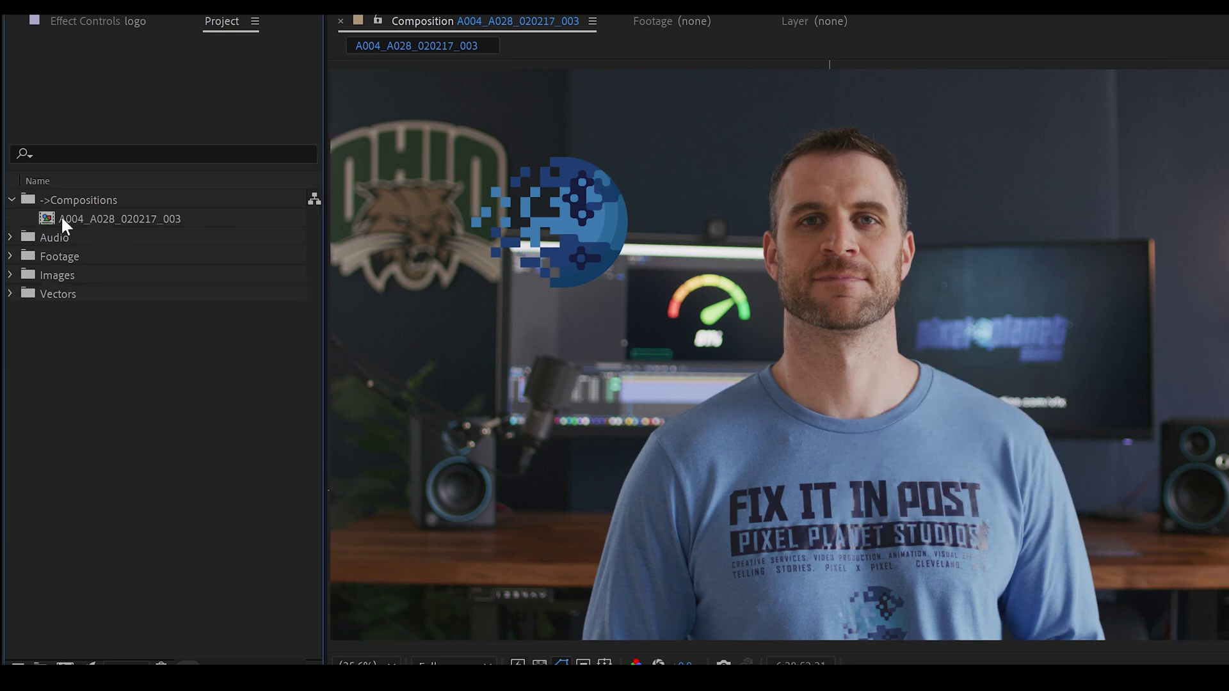
left_click(10, 236)
left_click(11, 275)
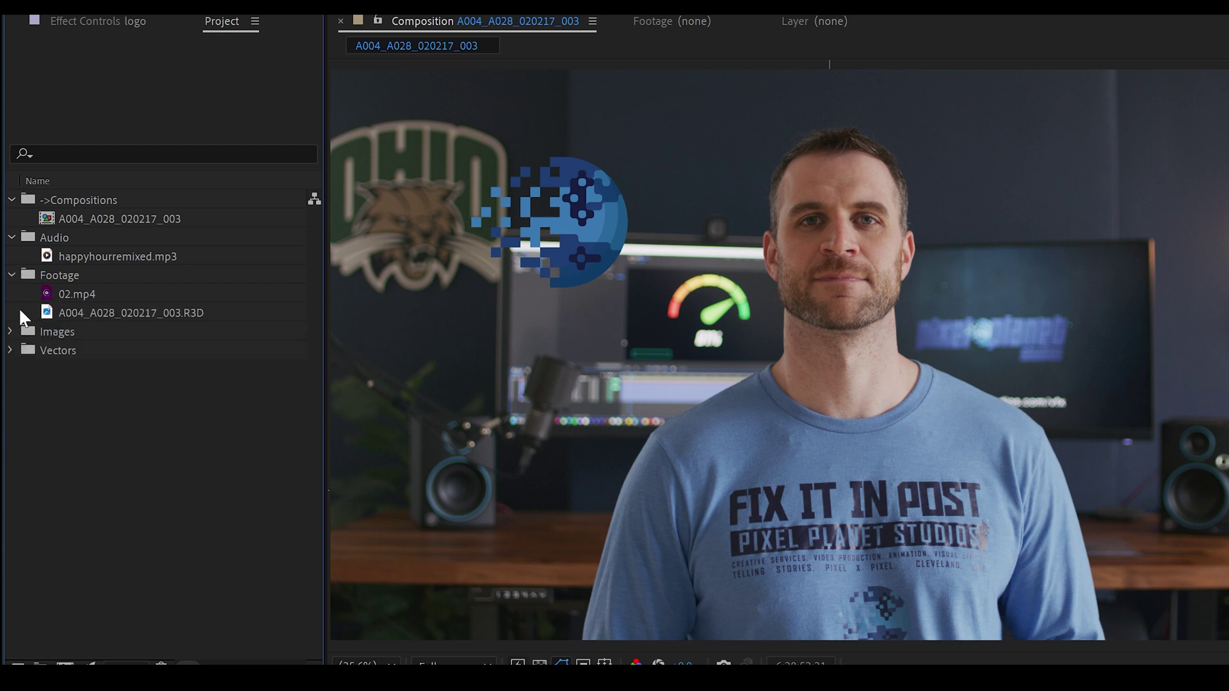
left_click(10, 331)
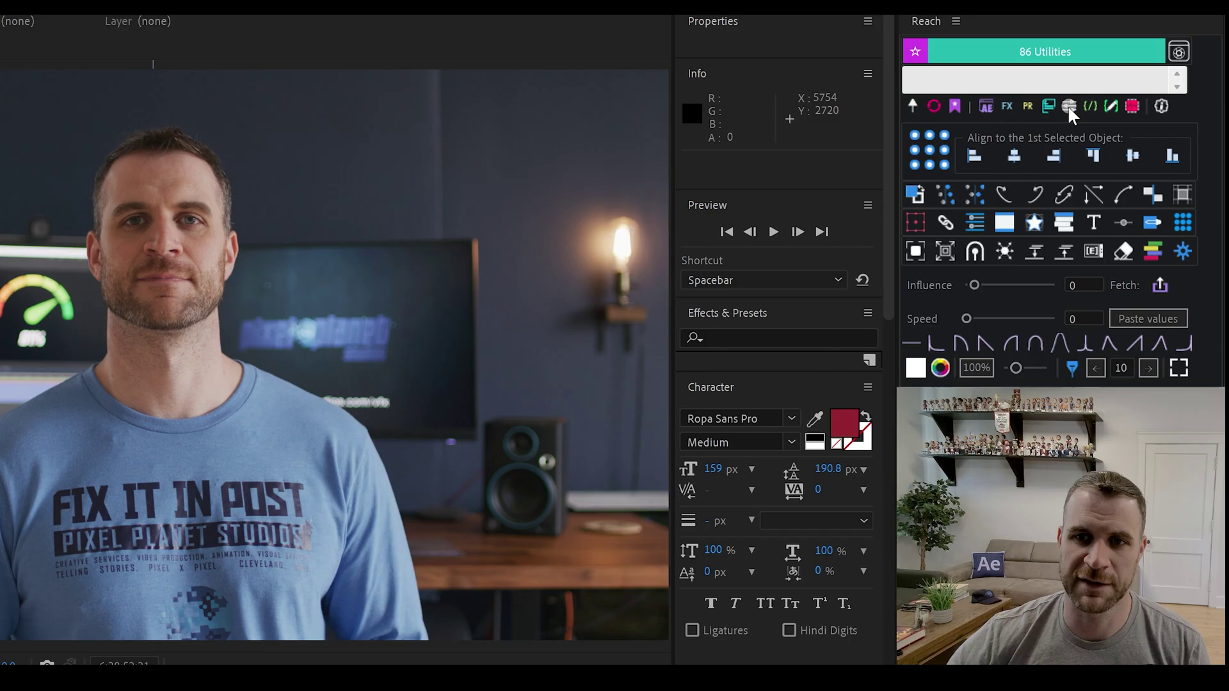
Star Arrange - Structure - Organize Project FOLDERS in Reach, then display the 17 bookmarked scripts.
left_click(1130, 110)
mouse_move(1194, 142)
left_mouse_down()
mouse_move(1185, 238)
mouse_move(1187, 152)
left_mouse_up()
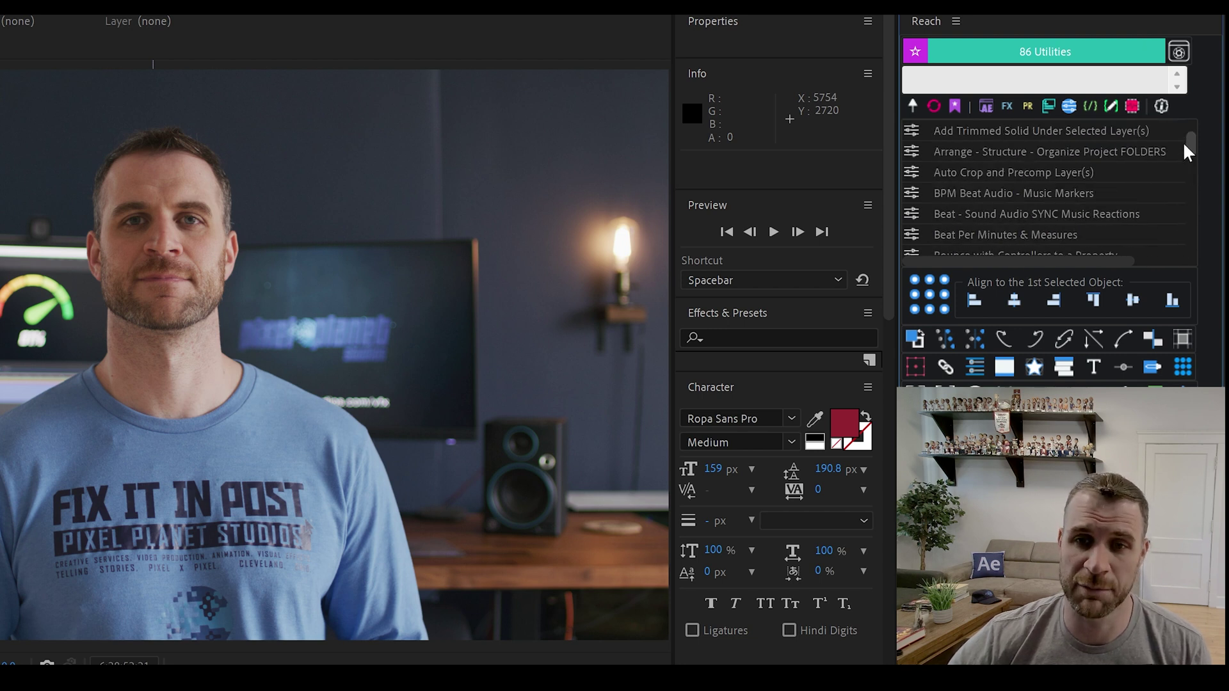
left_click(974, 158)
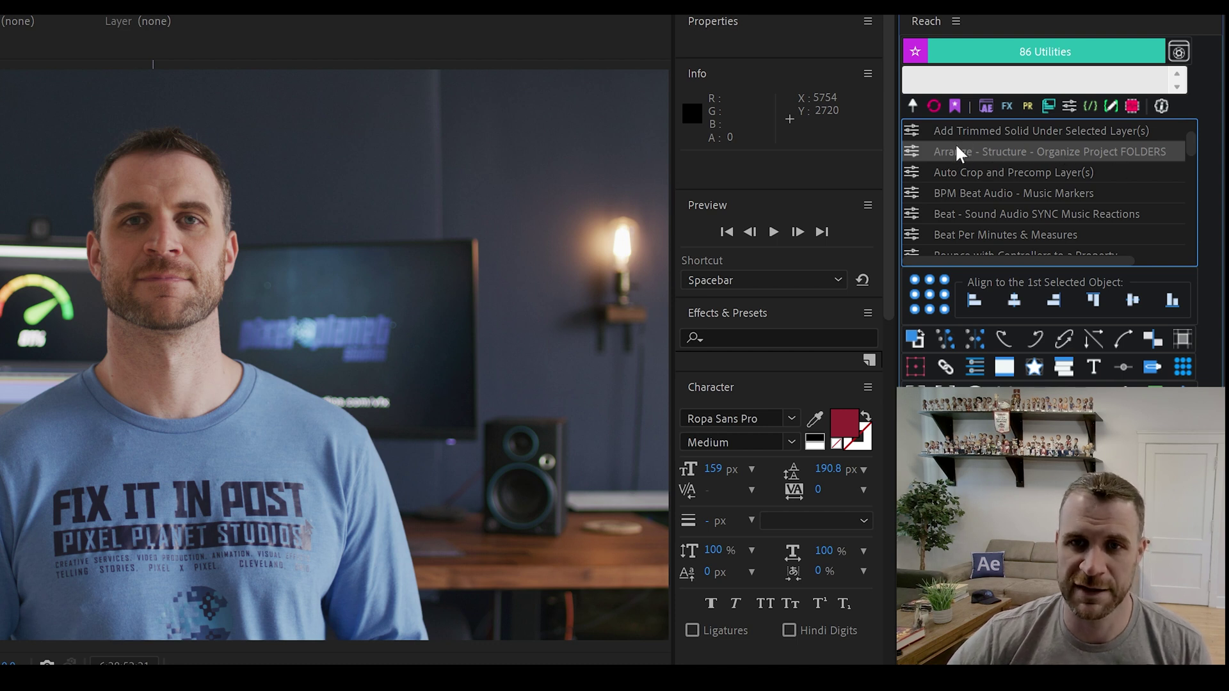
left_click(915, 52)
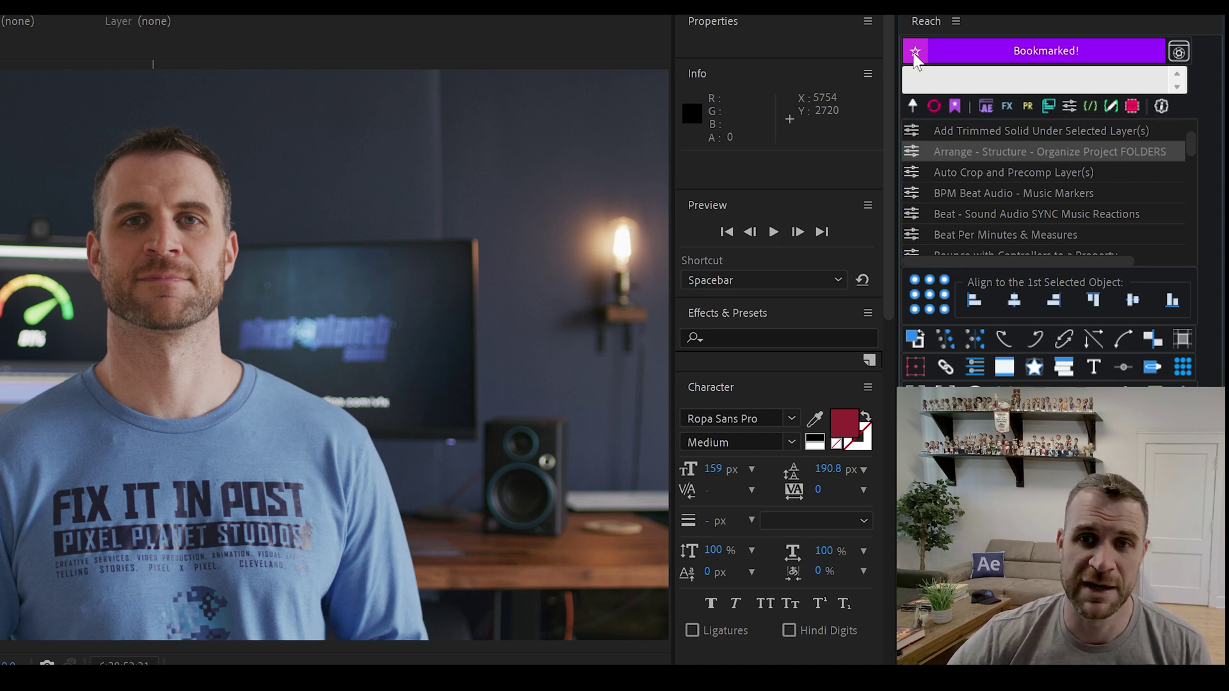
left_click(955, 106)
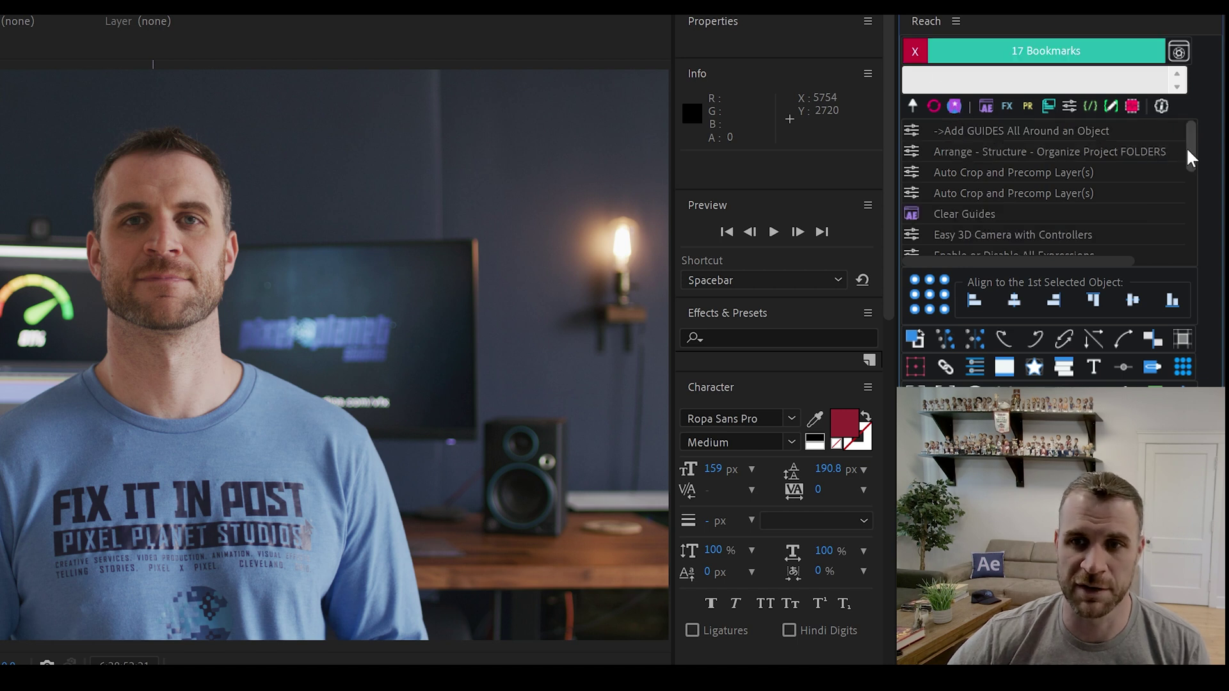
Scroll through the Reach bookmark list of 17 scripts.
left_click_drag(1191, 159, 1175, 134)
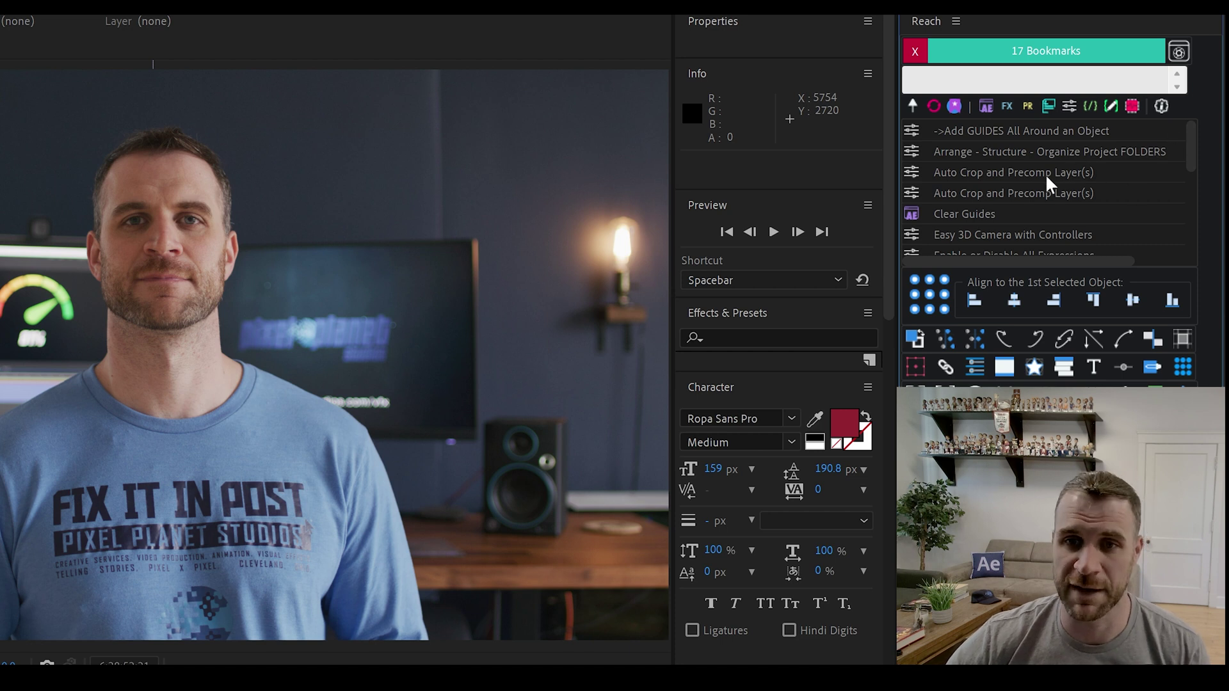